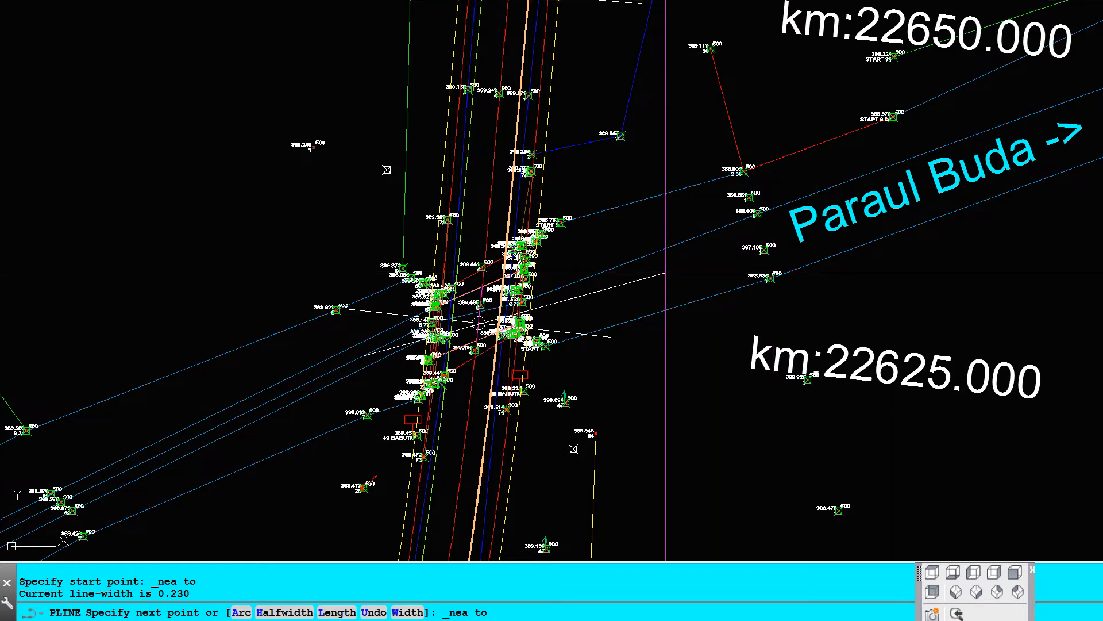
- Finish the wide polyline along the stream axis and trace a second one along the central red road line across the stream
click(611, 267)
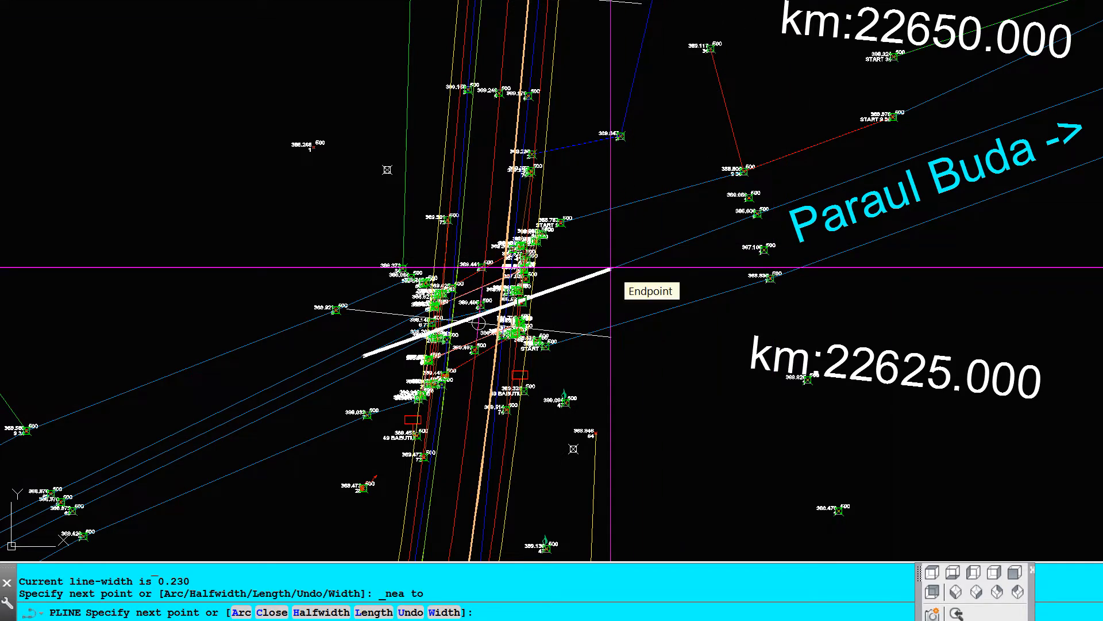
key(Return)
key(Return)
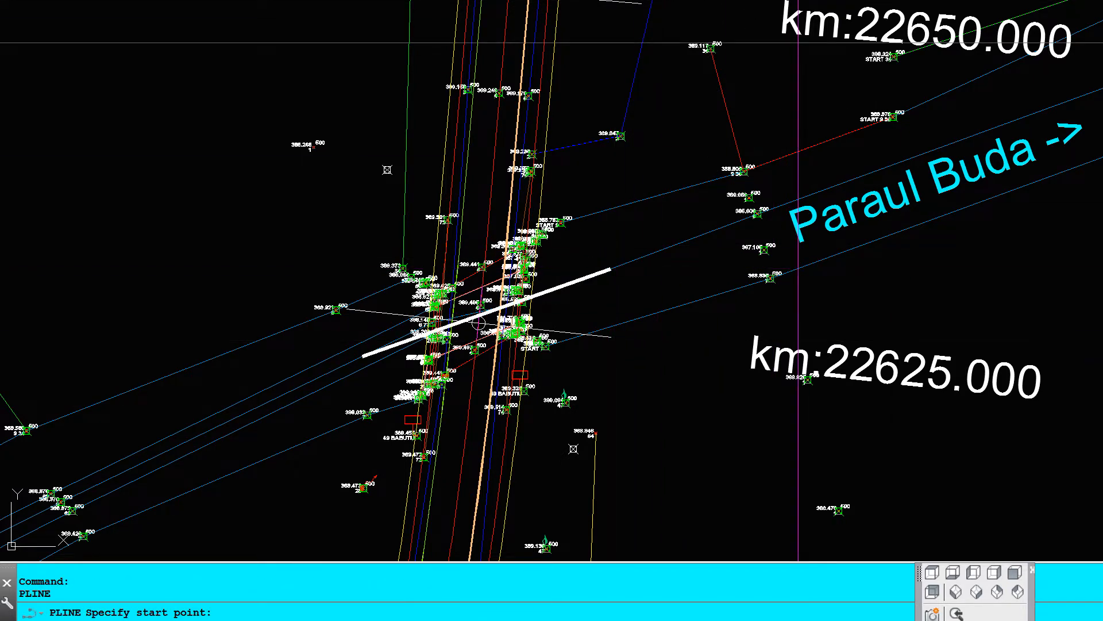
click(467, 426)
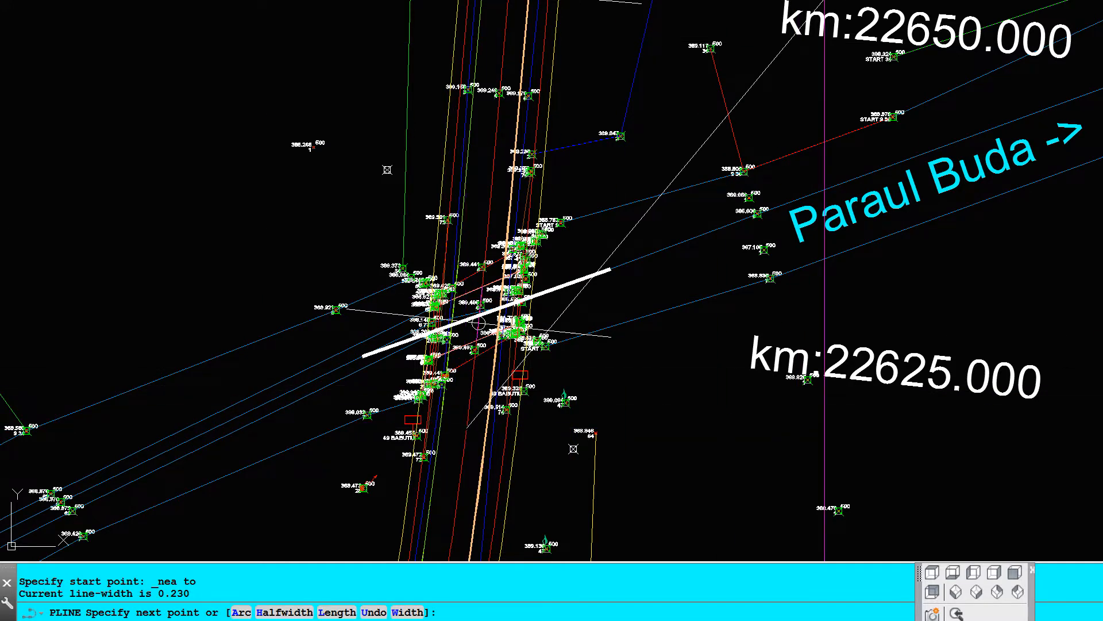
click(824, 0)
click(491, 207)
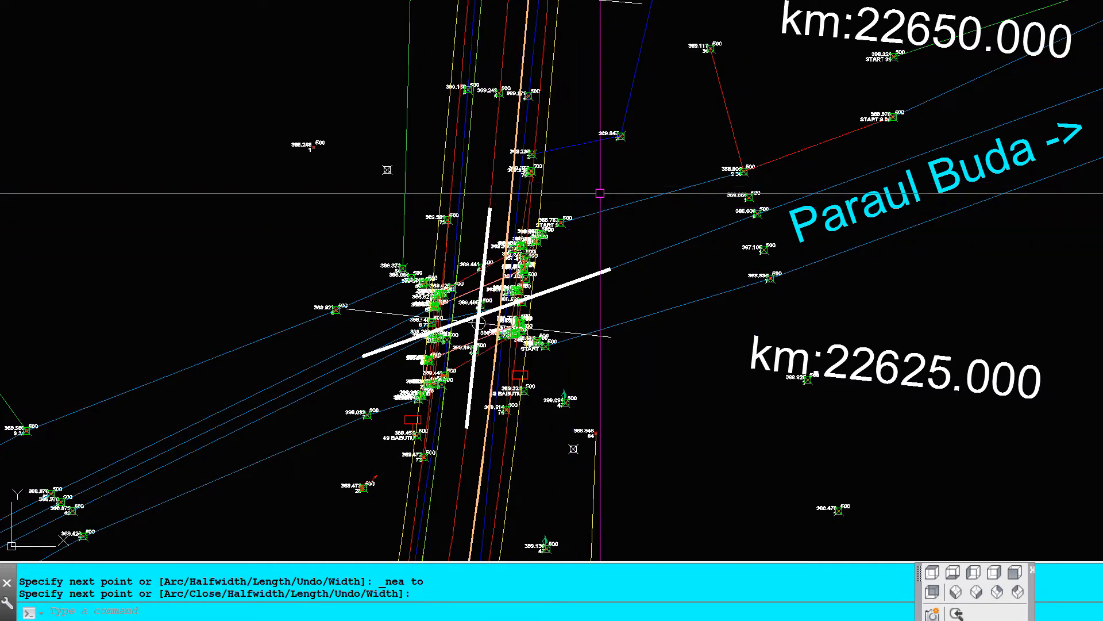
- Draw a wide polyline on the road's west side, snapped to nearest points and parallel to the central one
text(p)
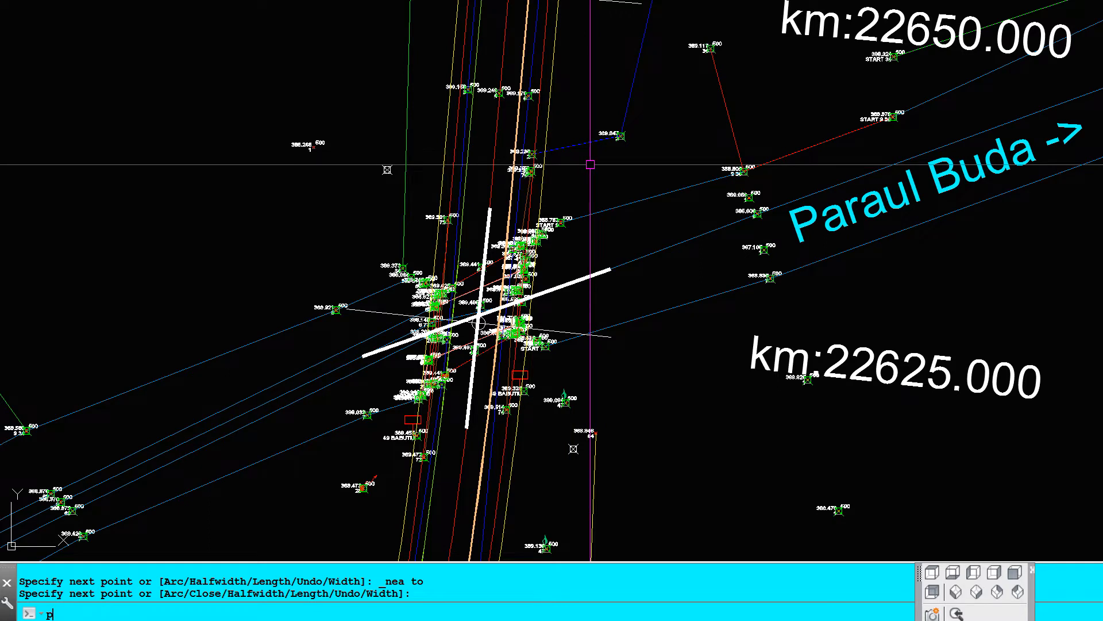
text(l)
key(Return)
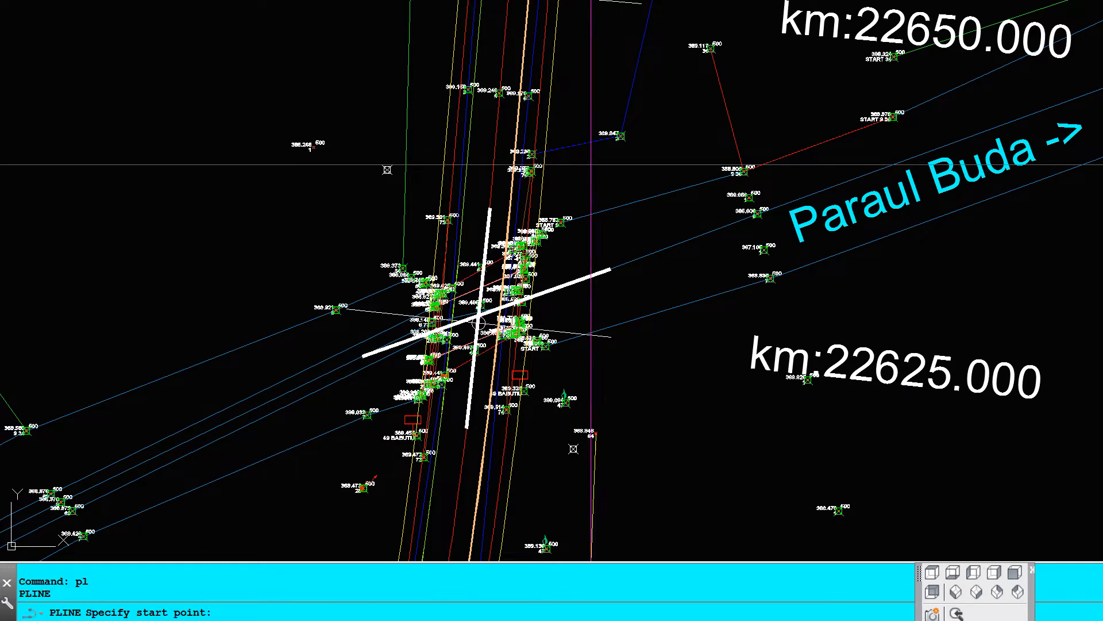
click(744, 13)
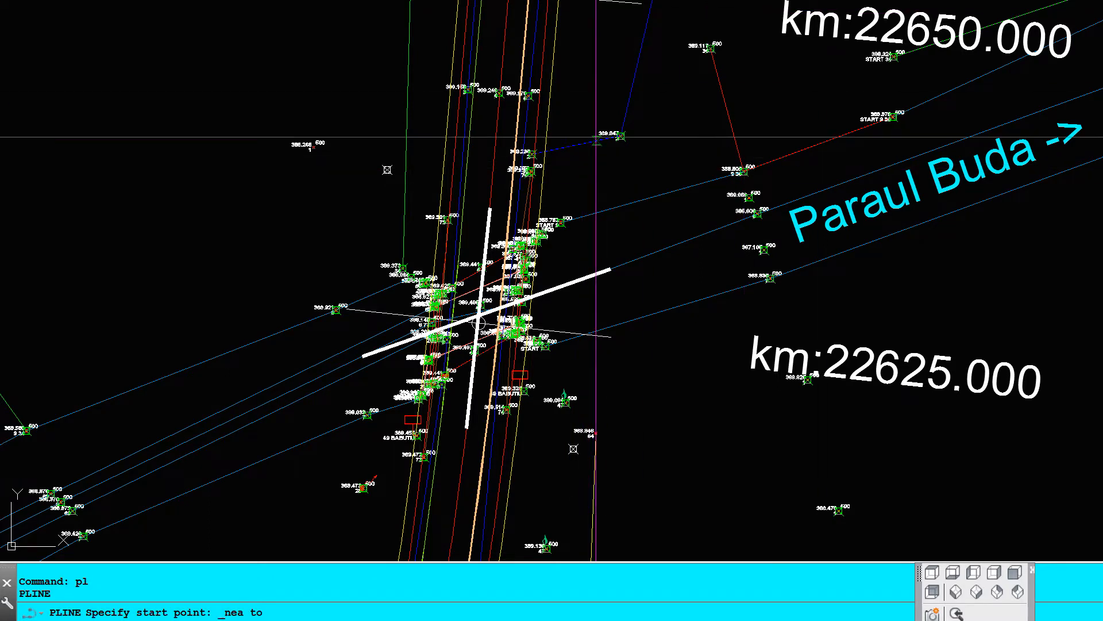
click(441, 206)
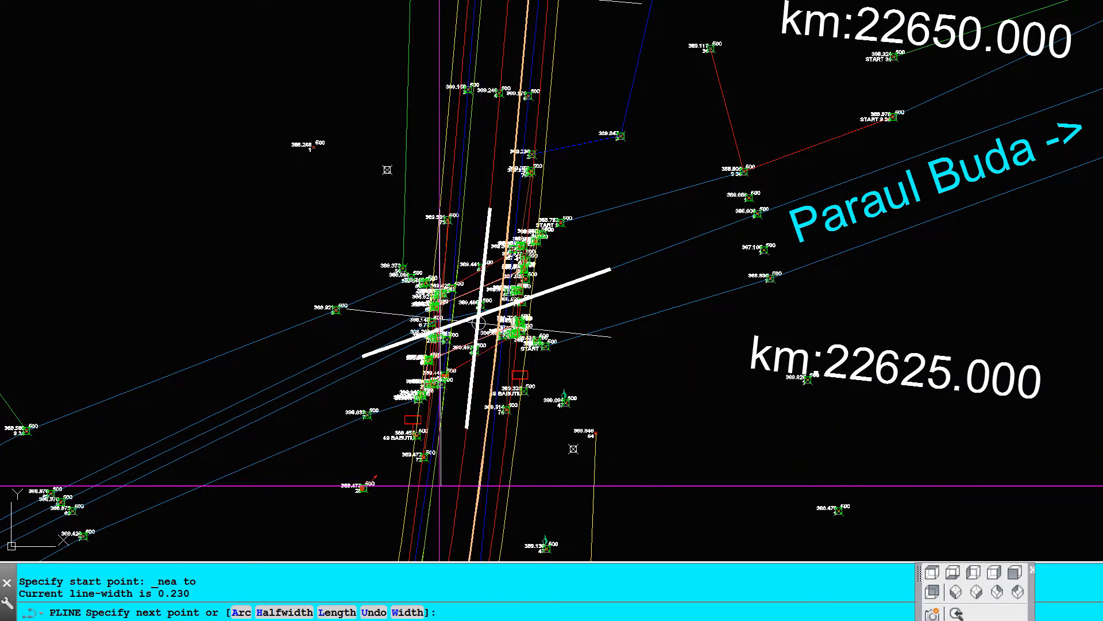
click(416, 426)
key(Return)
- Draw a matching wide polyline on the road's east side, snapping both ends to nearest points
key(Return)
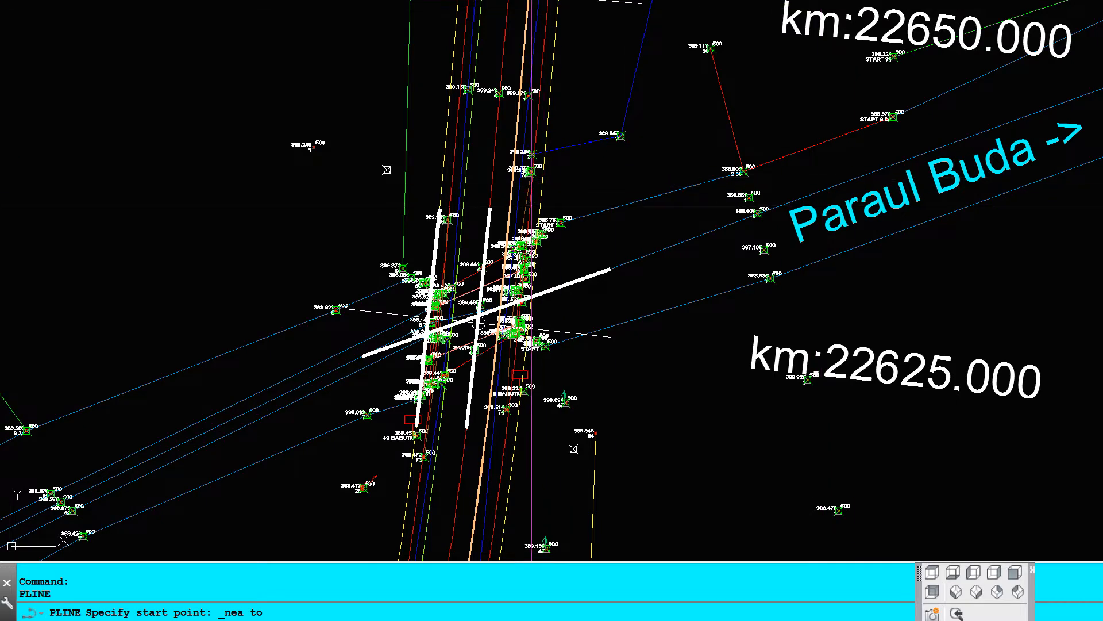
click(540, 214)
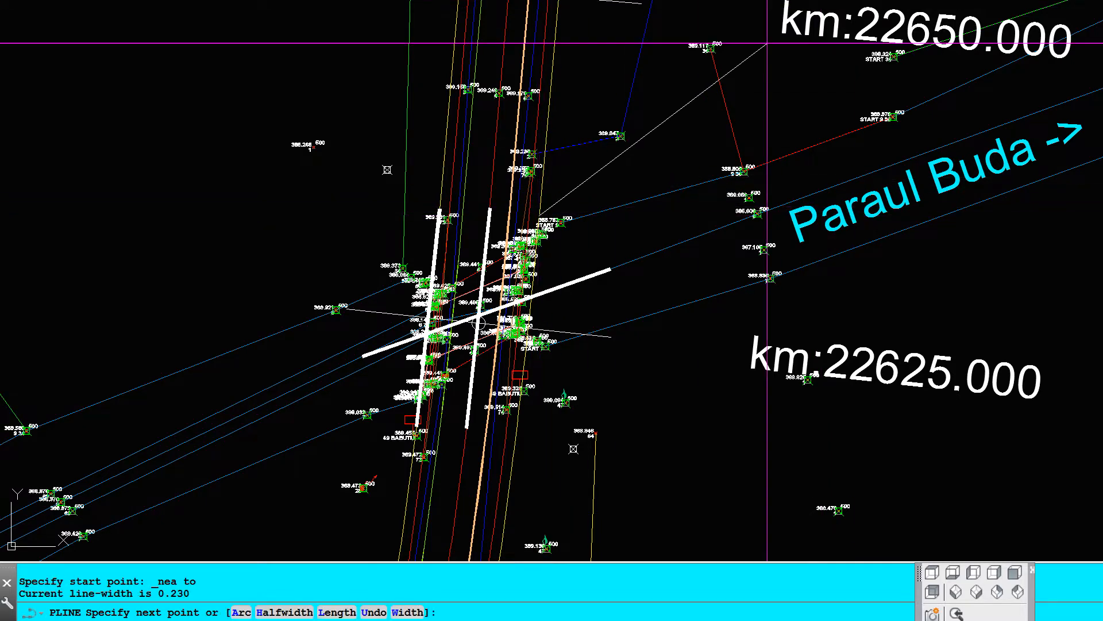
click(906, 28)
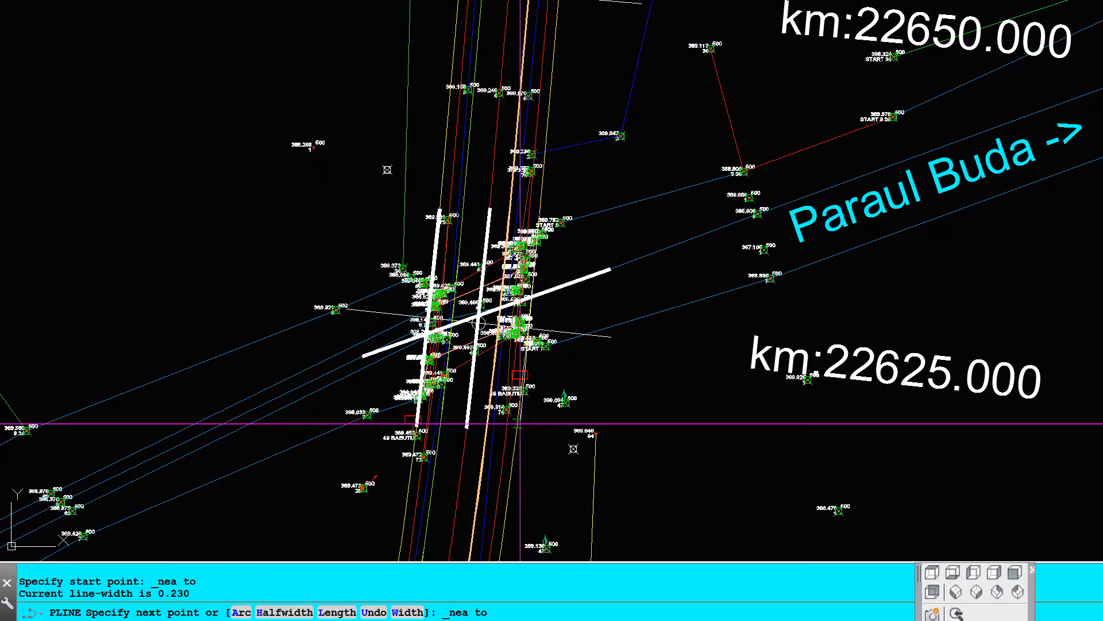
click(519, 424)
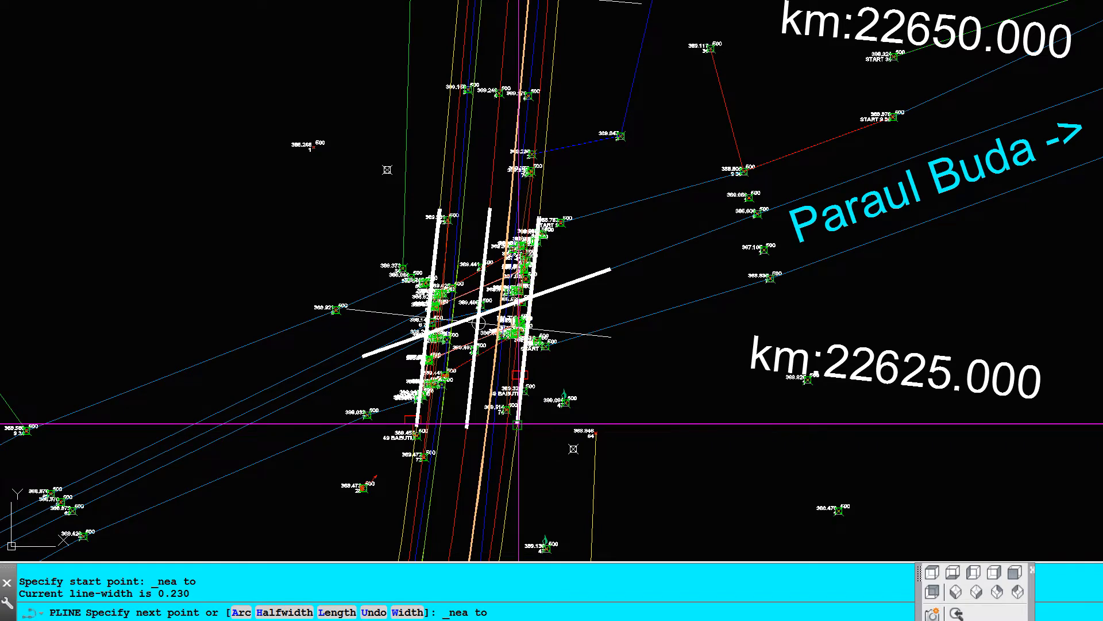
key(Return)
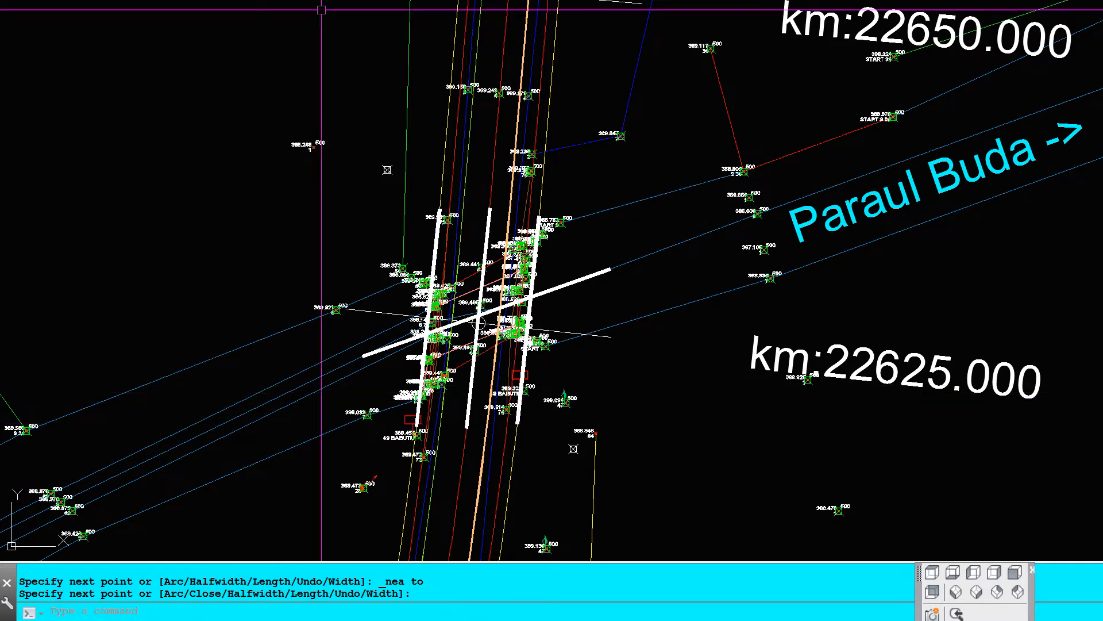
- Copy the stream-axis polyline and the three road polylines to the clipboard
right_click(322, 9)
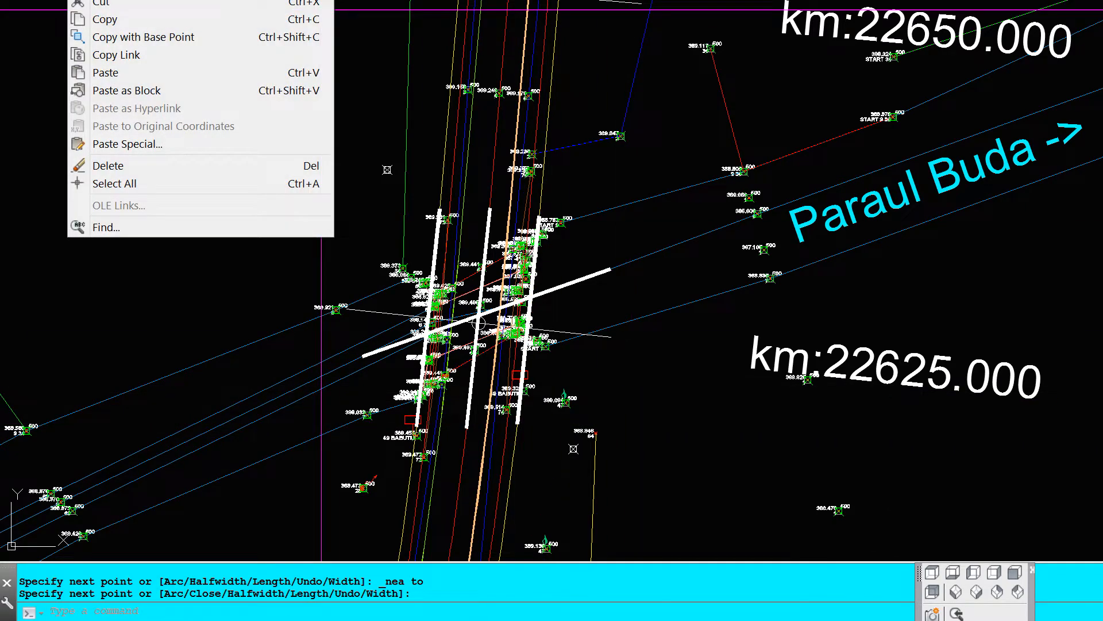
click(107, 19)
click(486, 221)
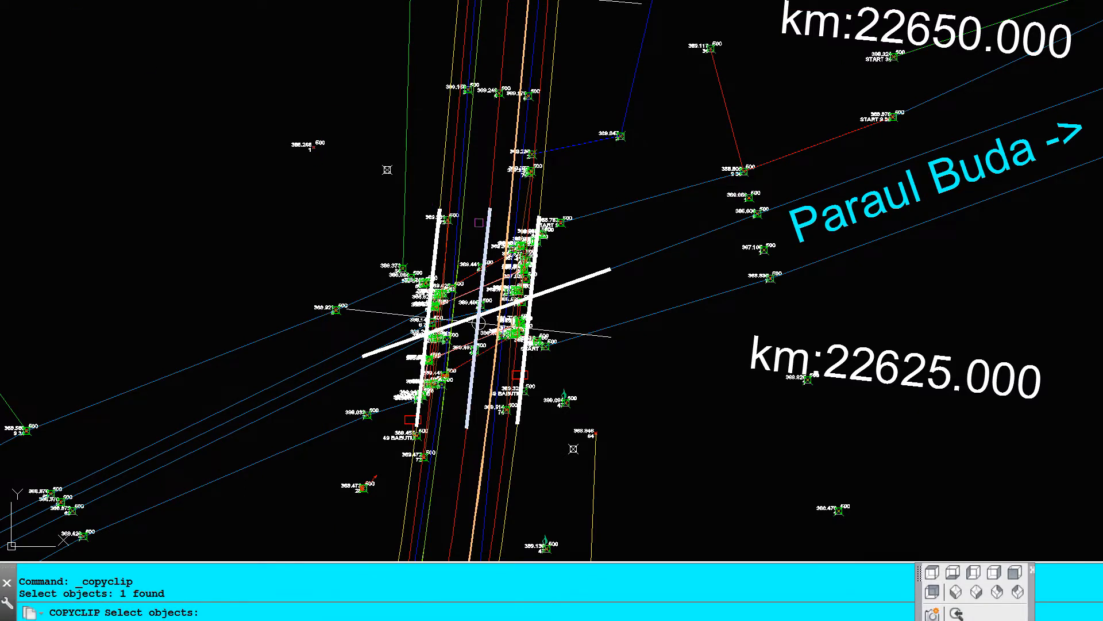
click(437, 234)
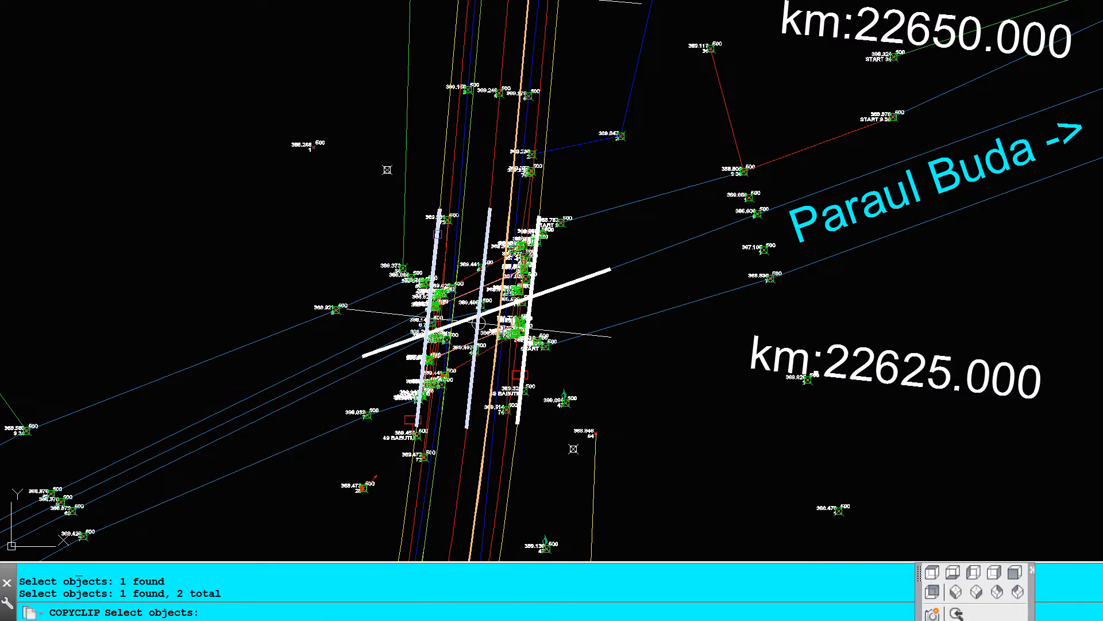
click(575, 283)
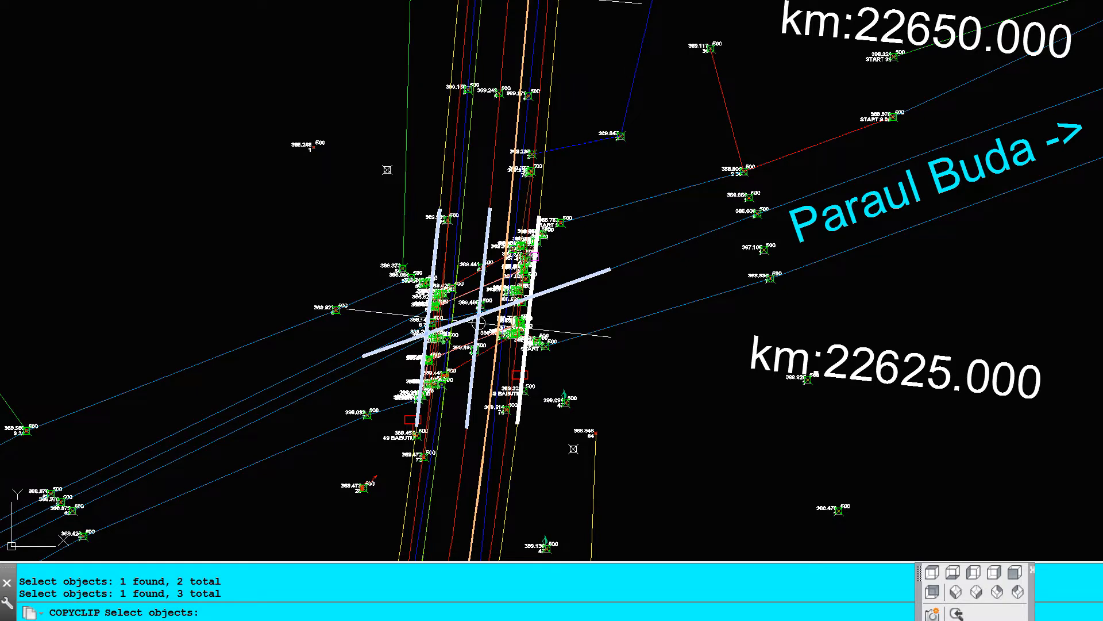
click(534, 255)
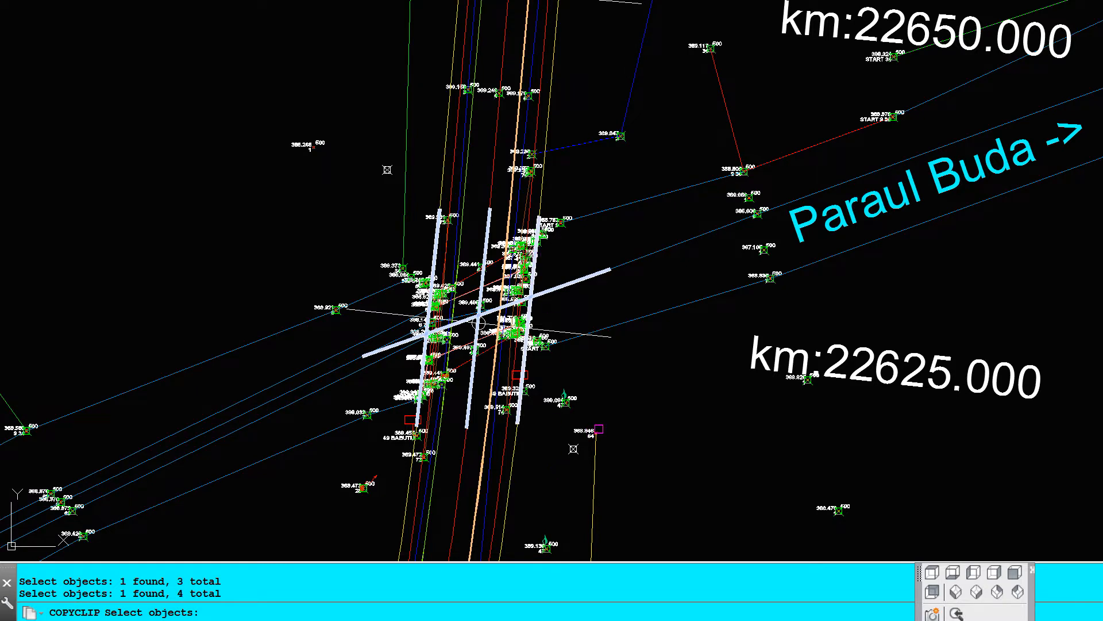
key(Return)
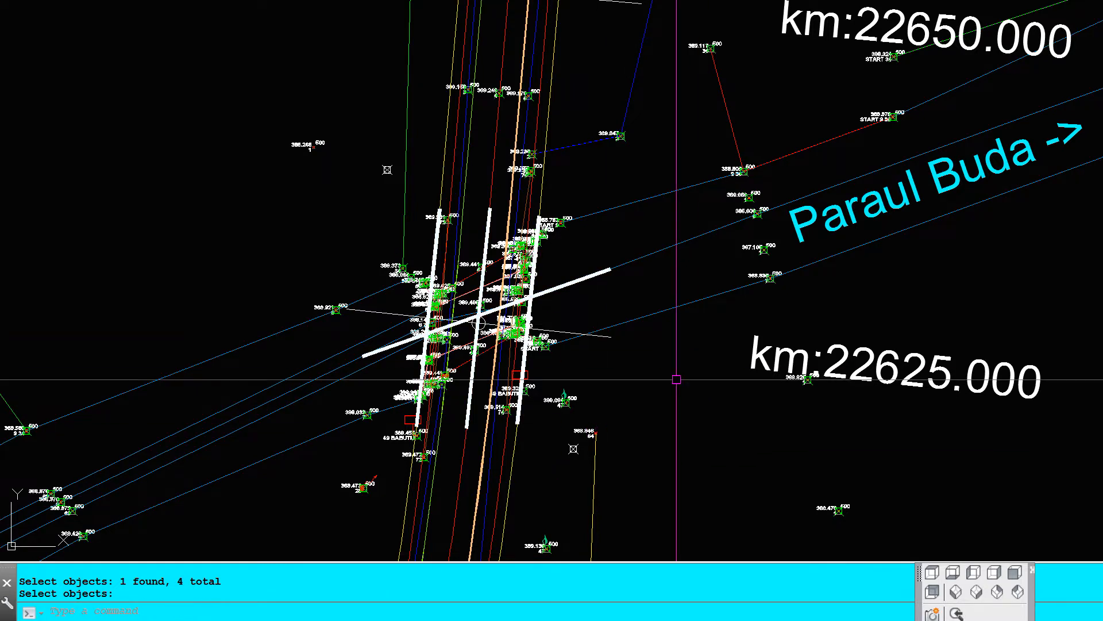
- Create a new blank drawing
key(alt+f)
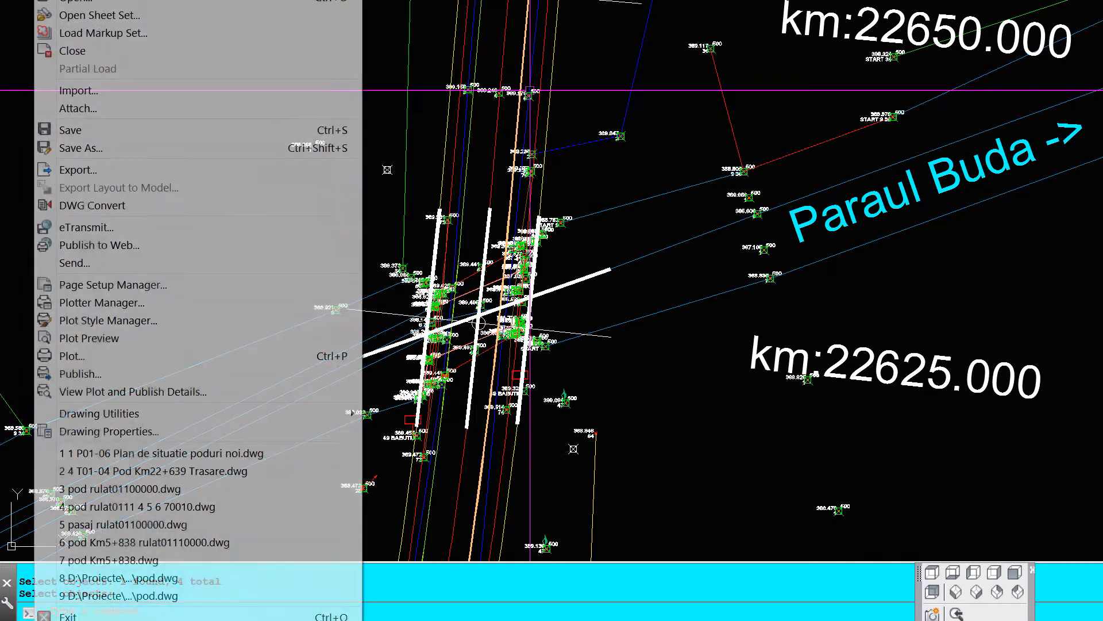
key(n)
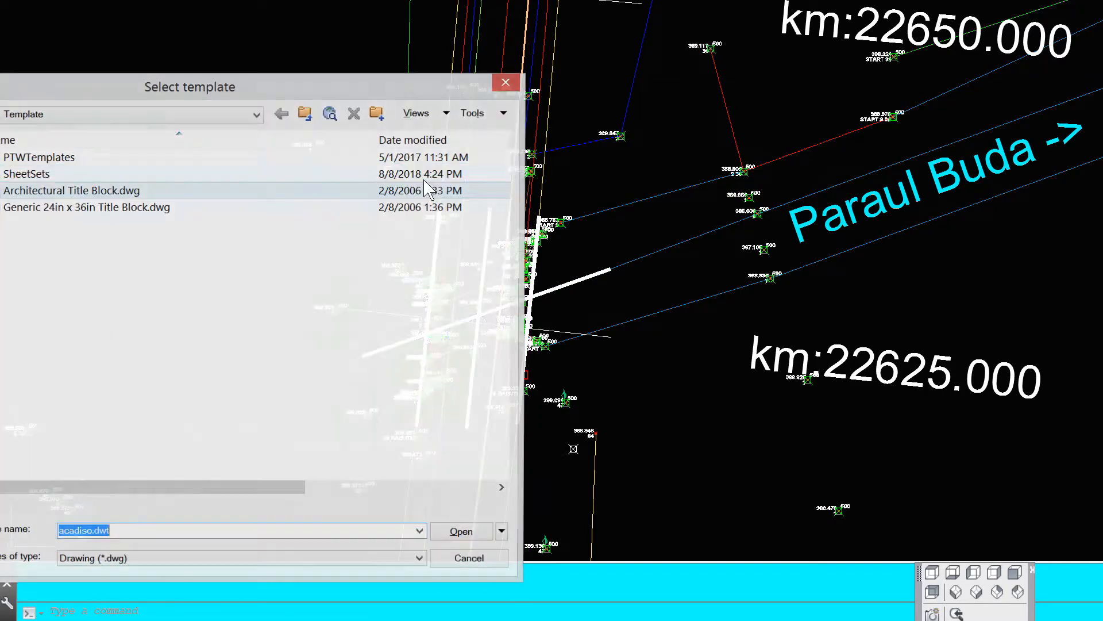
click(504, 534)
click(511, 591)
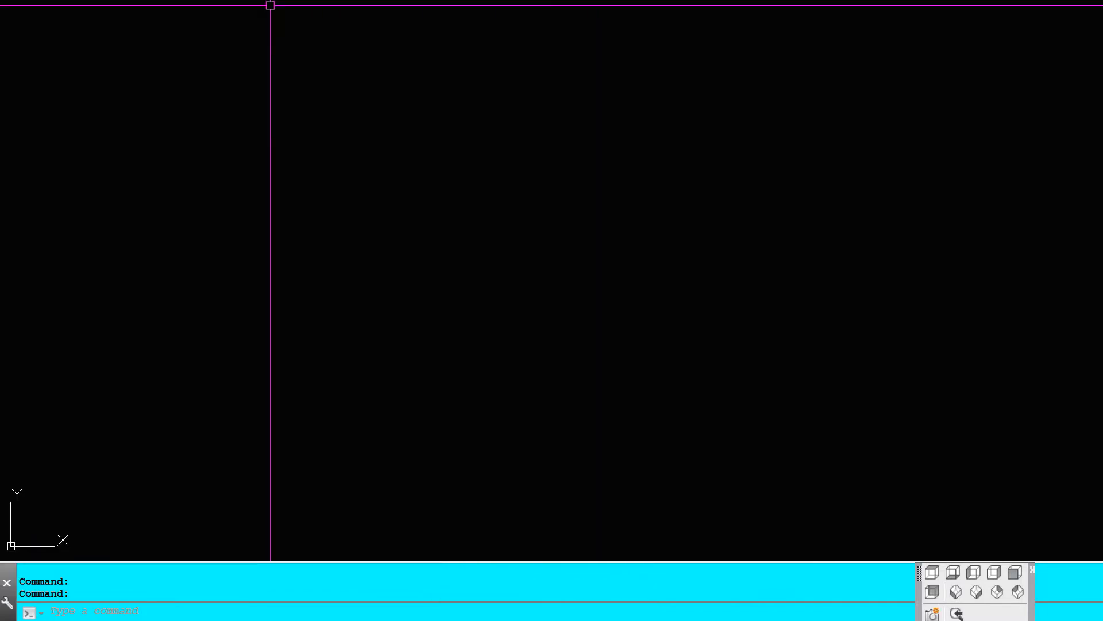
- Paste the copied polylines as a block into the empty drawing
click(81, 0)
click(140, 90)
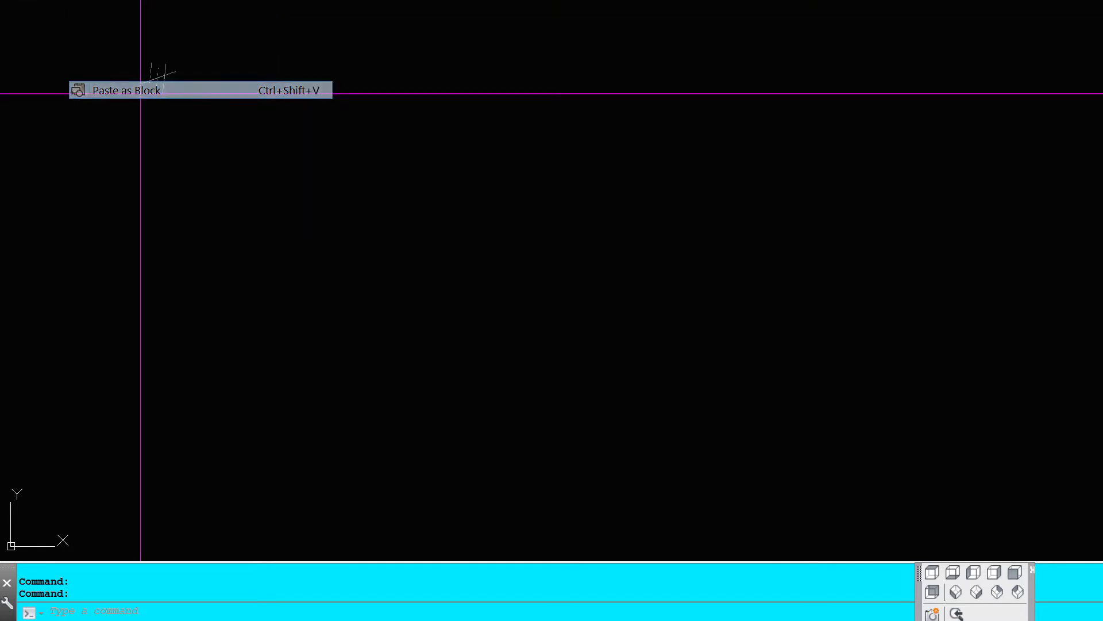
click(454, 320)
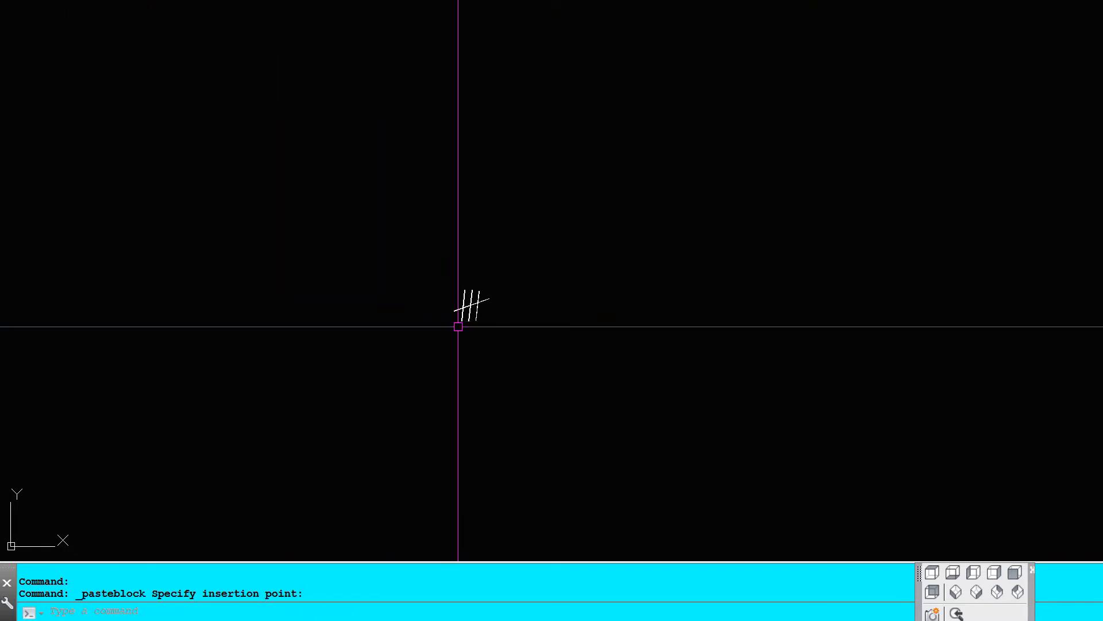
scroll(483, 226, up, 5)
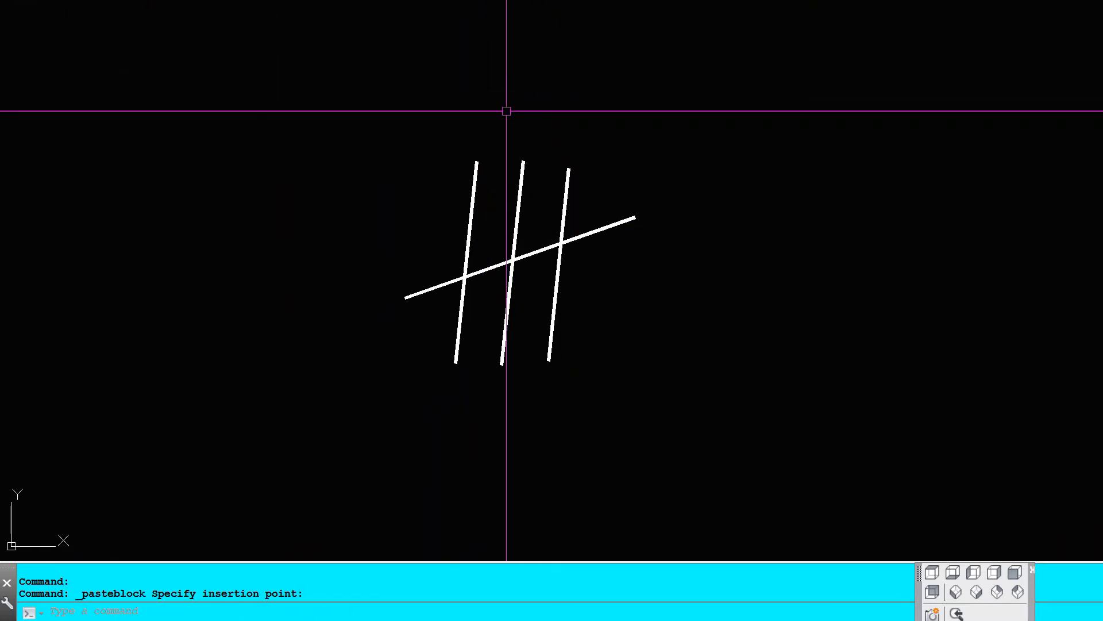
- Rotate the block by reference about the westernmost road line's upper endpoint so that the line lies horizontal, with Ortho on
text(ro)
key(Return)
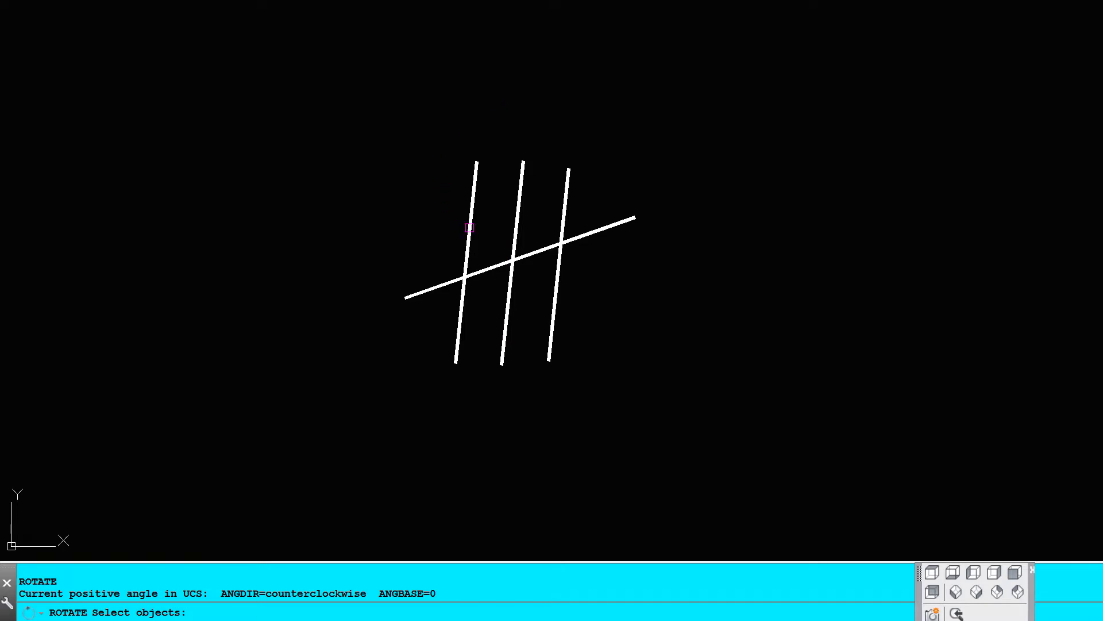
click(469, 228)
key(Return)
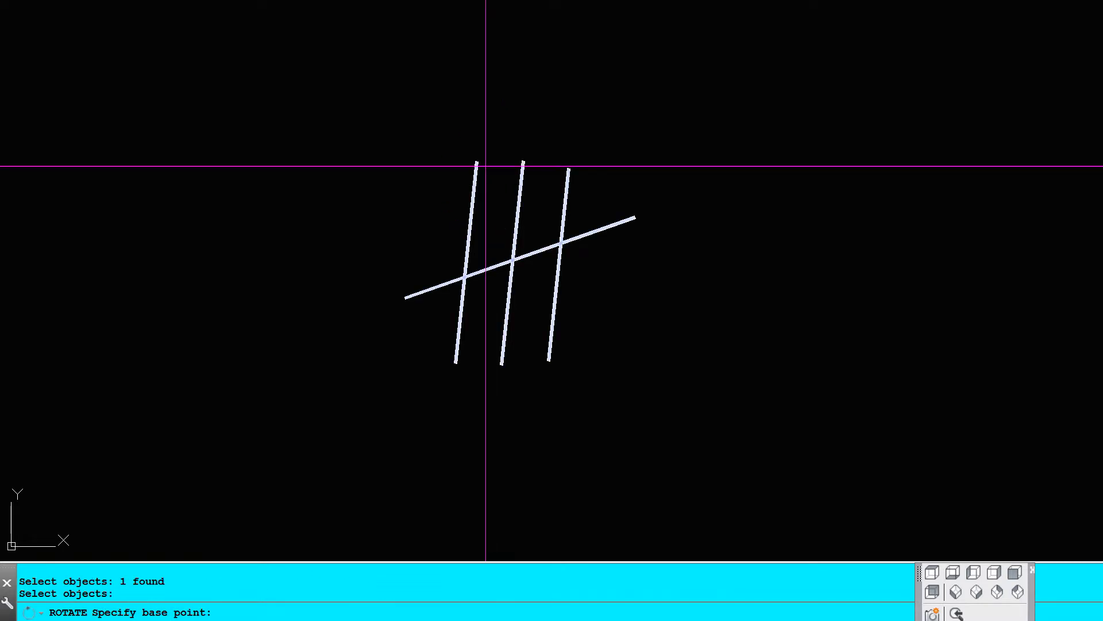
click(477, 163)
text(r)
key(Return)
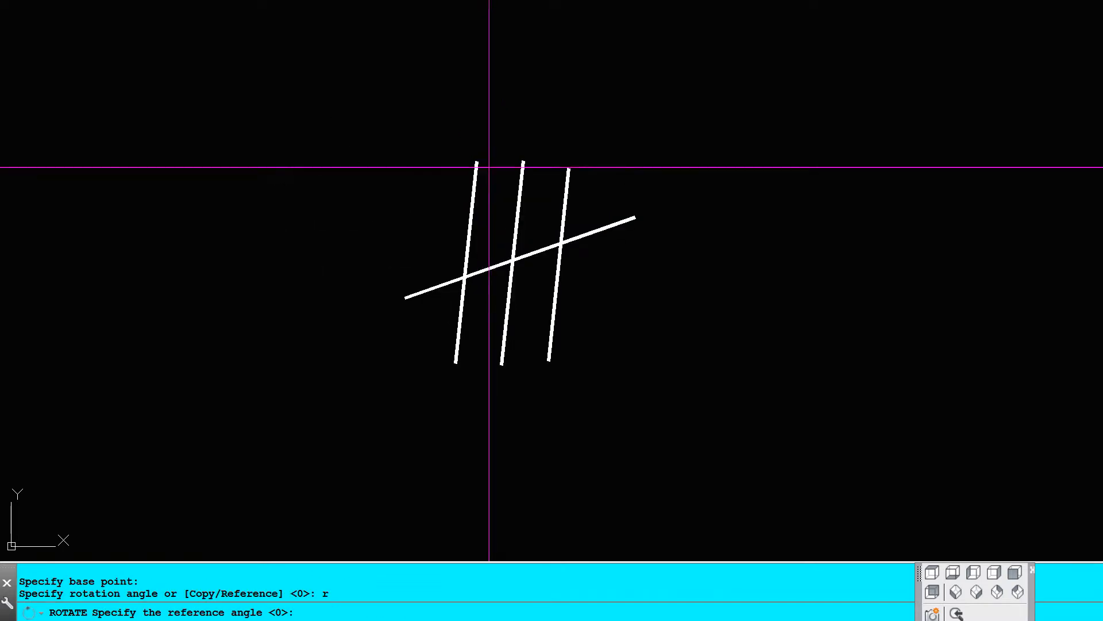
click(477, 163)
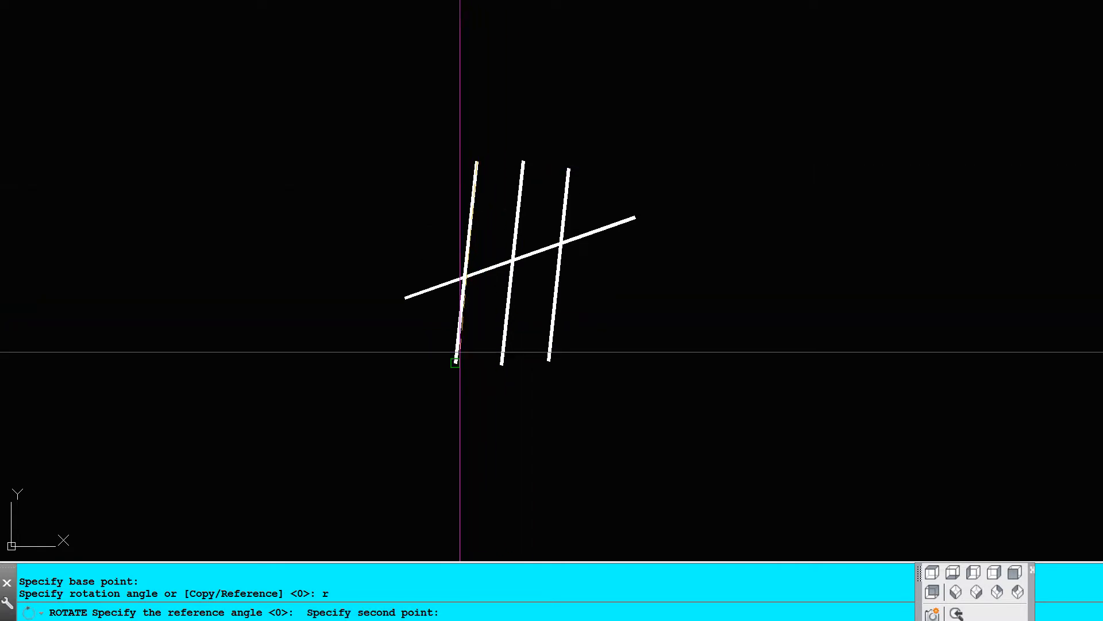
click(456, 362)
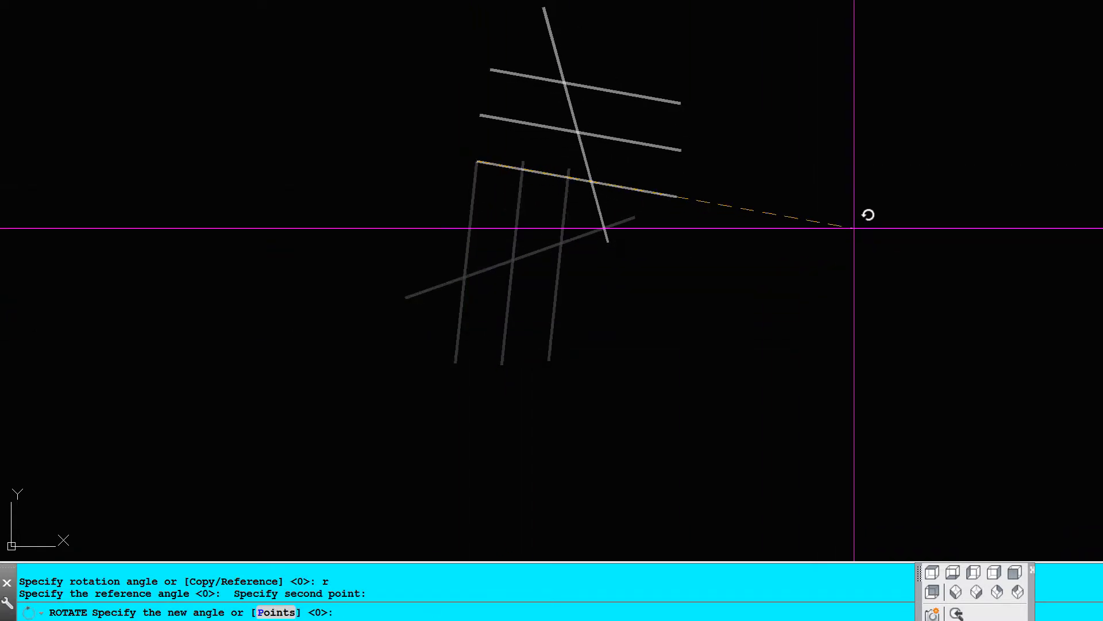
key(F8)
click(864, 195)
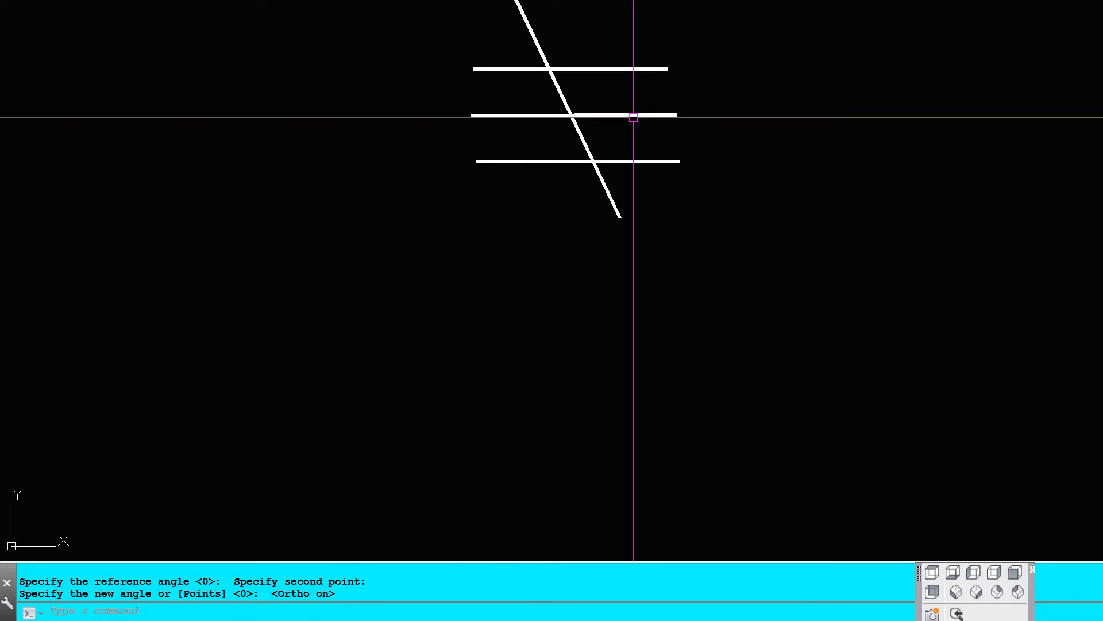
middle_drag(633, 118, 586, 329)
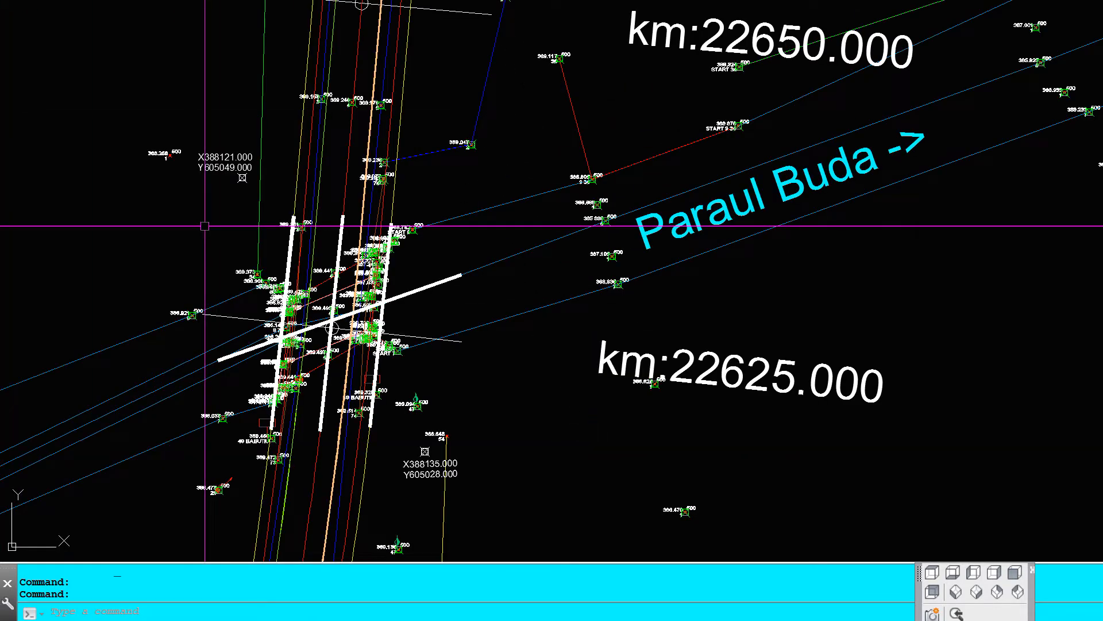
- In the site plan drawing, query the coordinates of the point labelled X388121.000, Y605049.000 using the ID command with a node snap
text(ID)
key(Return)
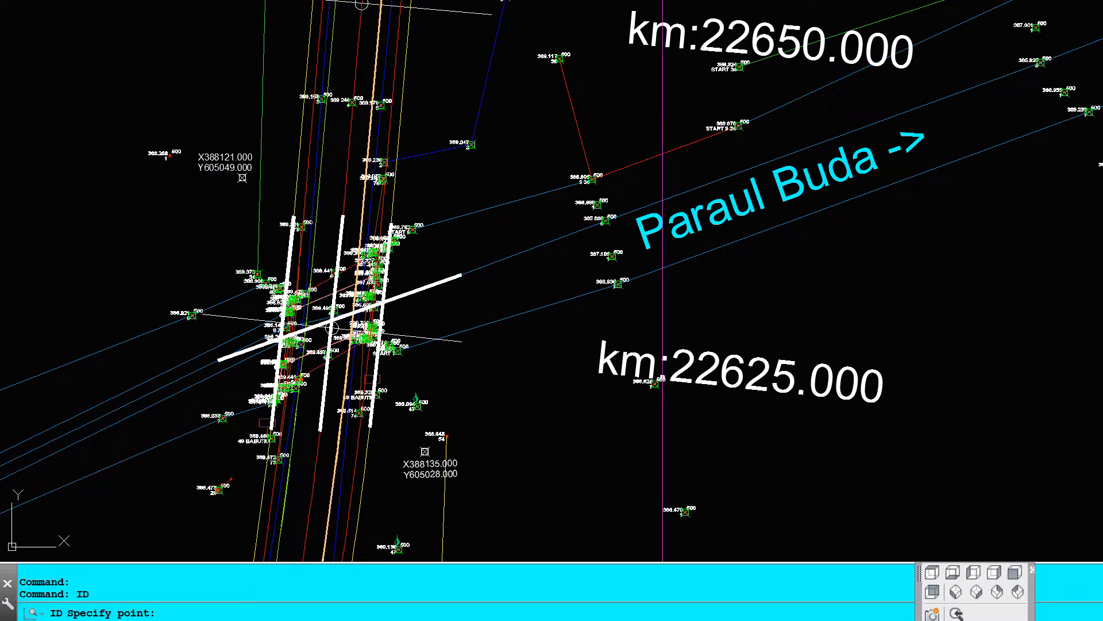
click(644, 1)
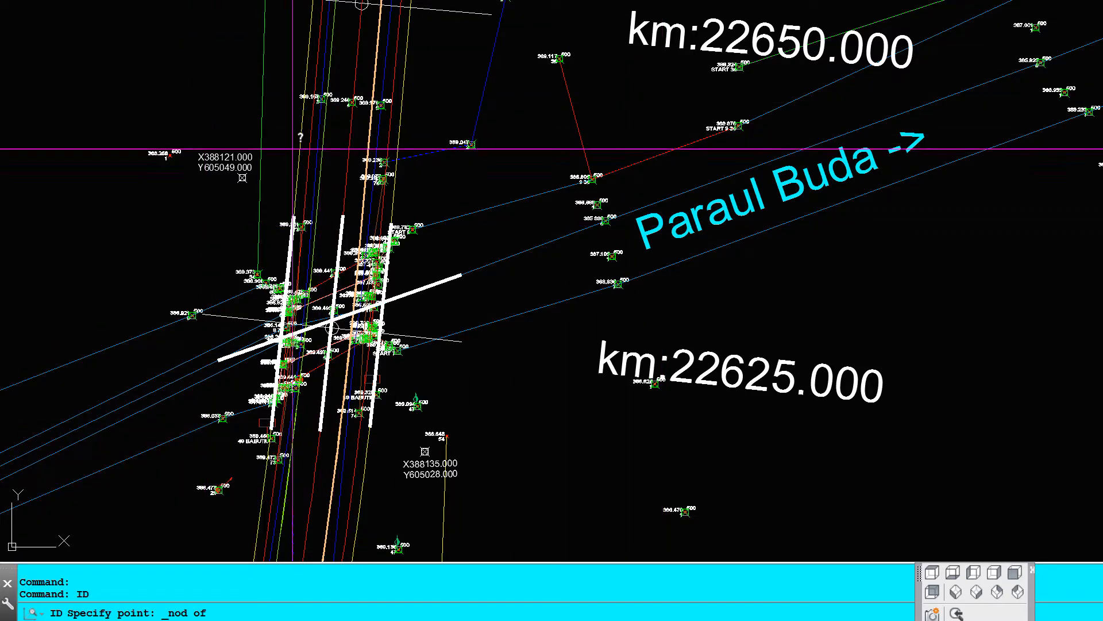
click(242, 178)
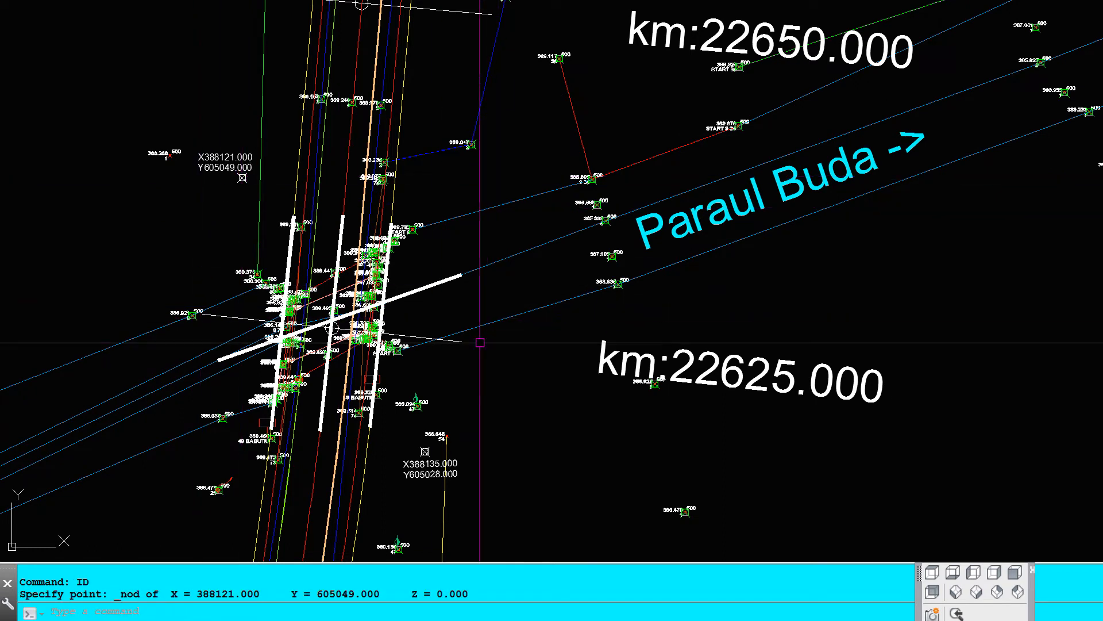
- Query the coordinates of the point labelled X388135.000, Y605028.000 using the ID command with a node snap
key(Return)
click(913, 1)
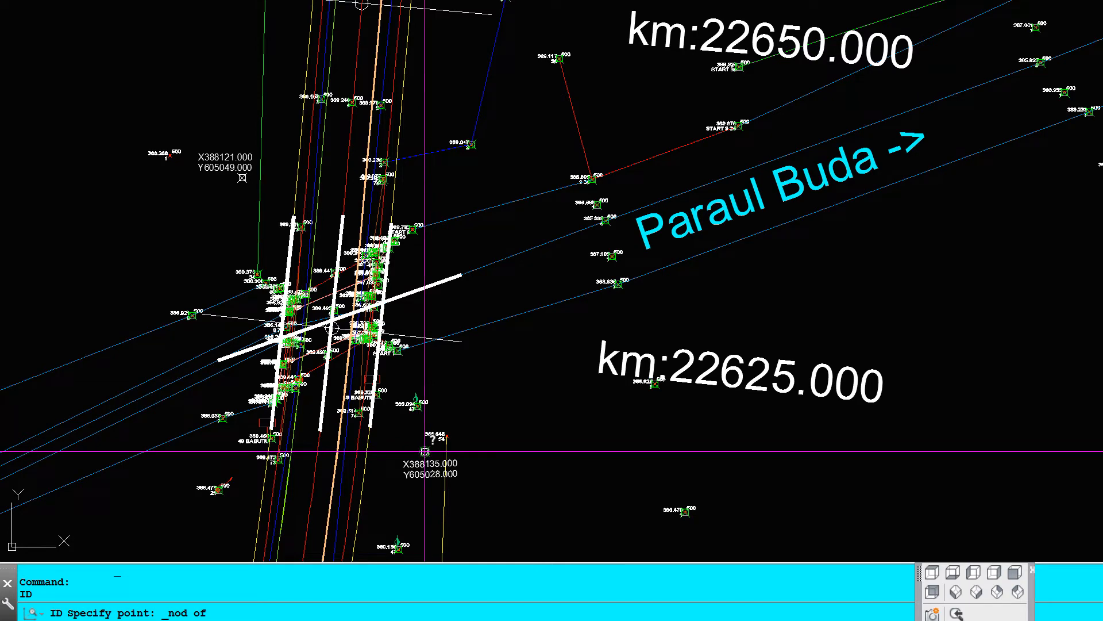
click(425, 452)
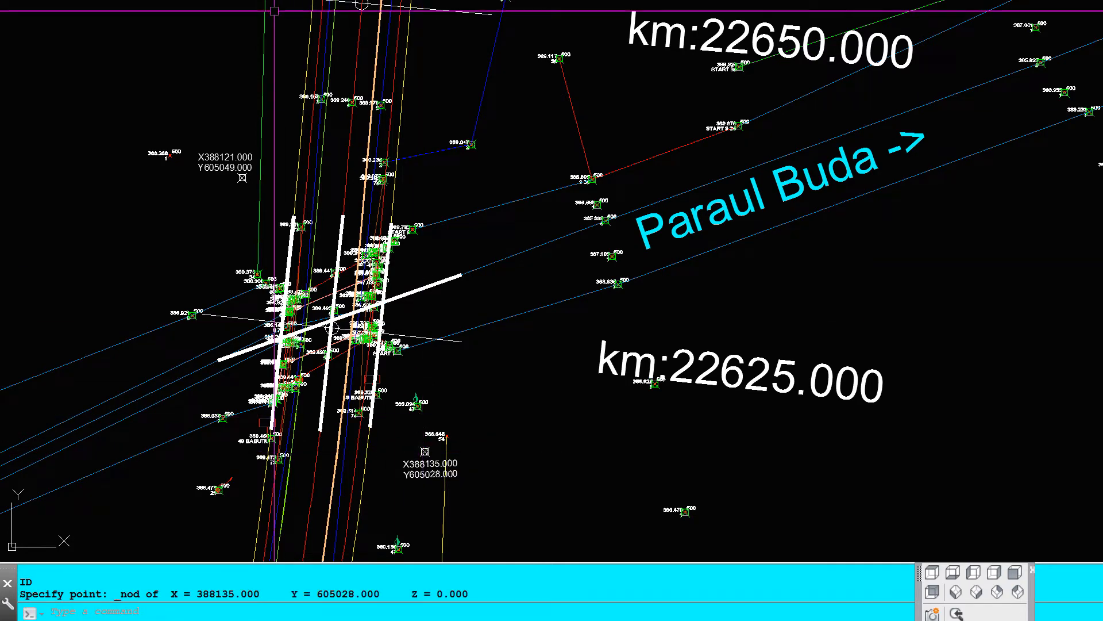
- Copy both coordinate points with their X/Y labels, the stream line and the middle road line to the clipboard
right_click(275, 11)
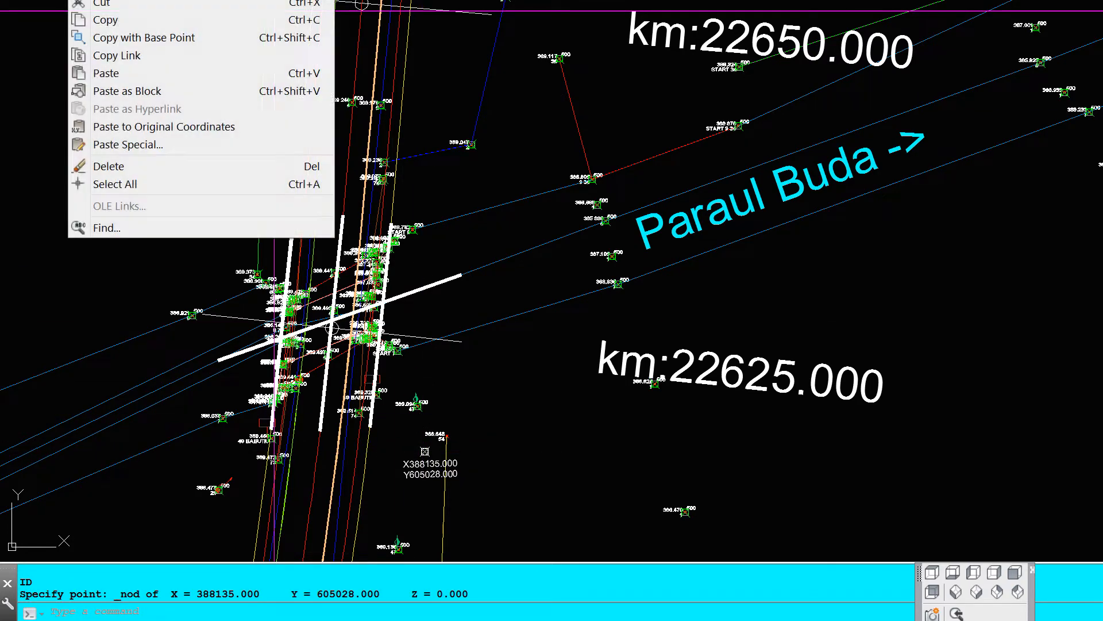
click(107, 21)
click(248, 129)
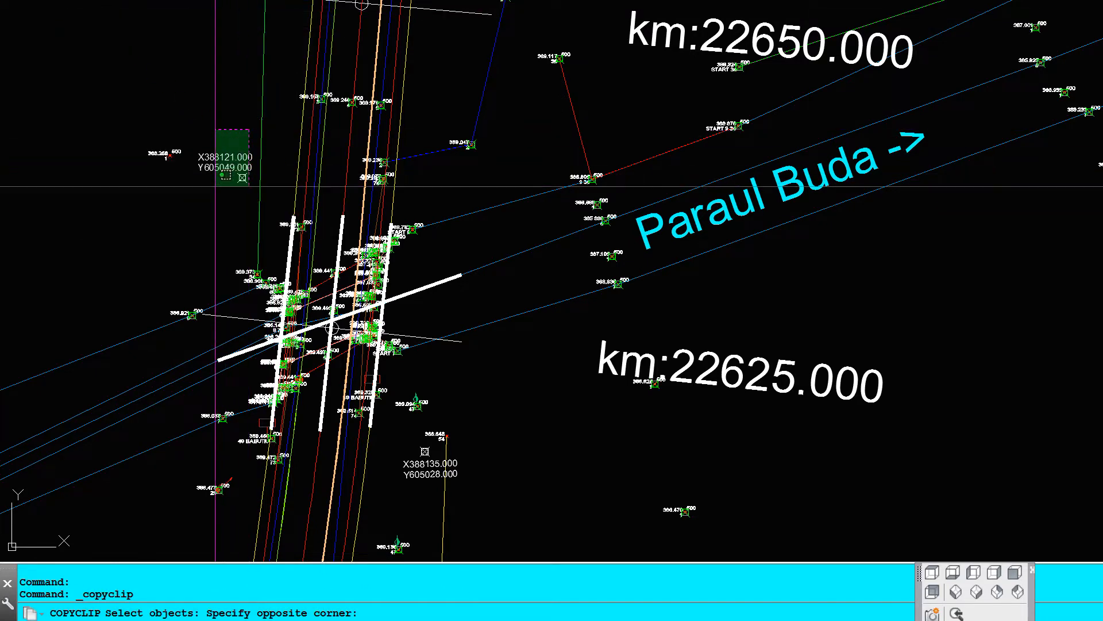
click(210, 205)
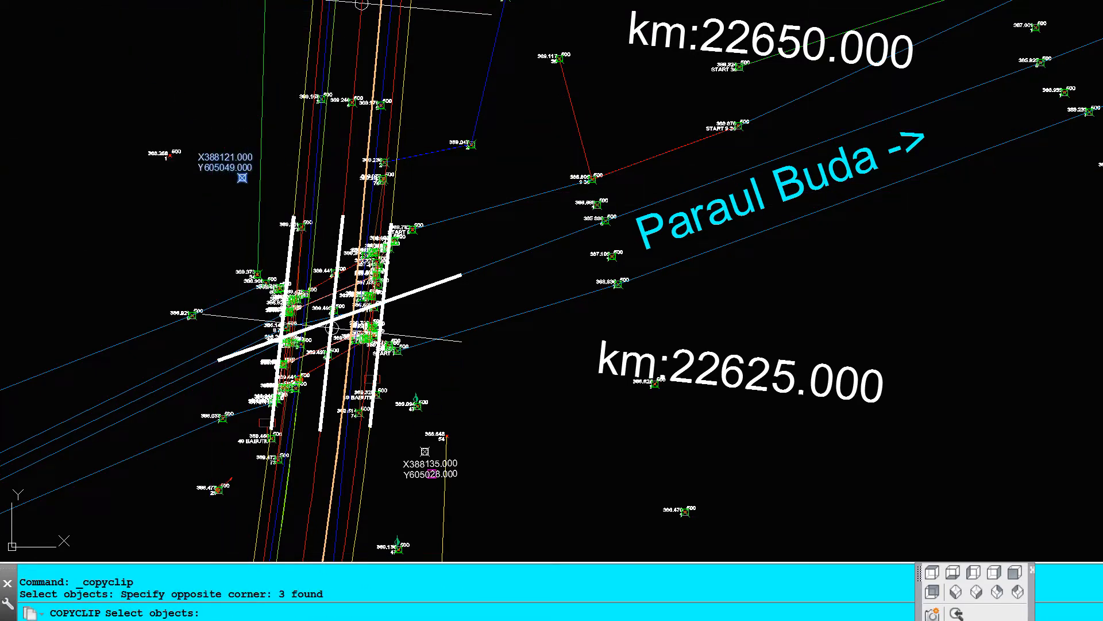
click(432, 491)
click(402, 432)
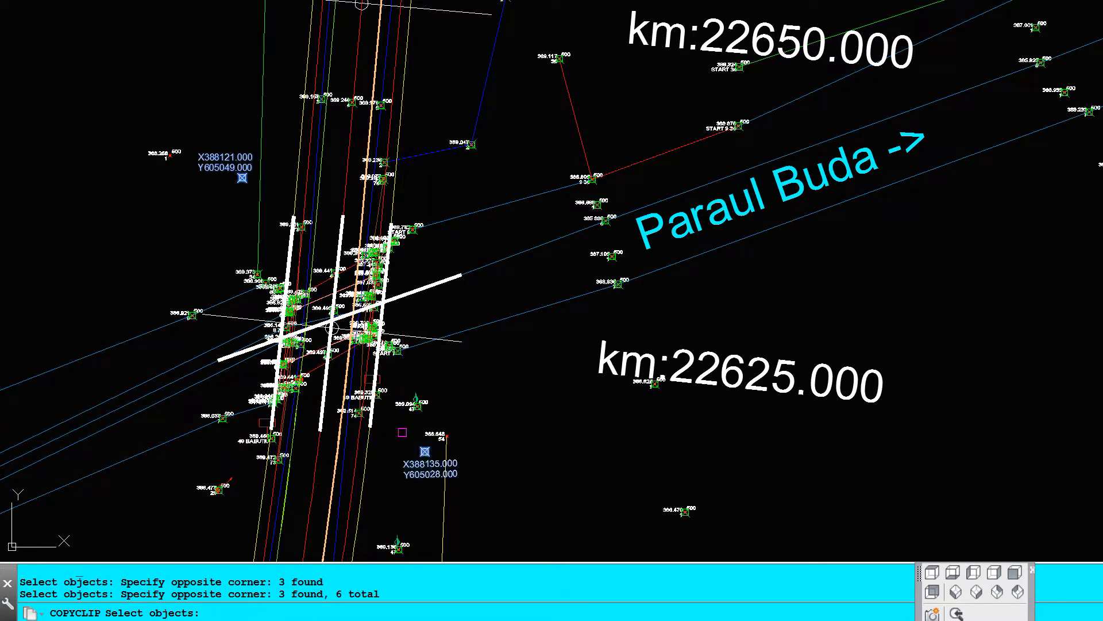
click(433, 284)
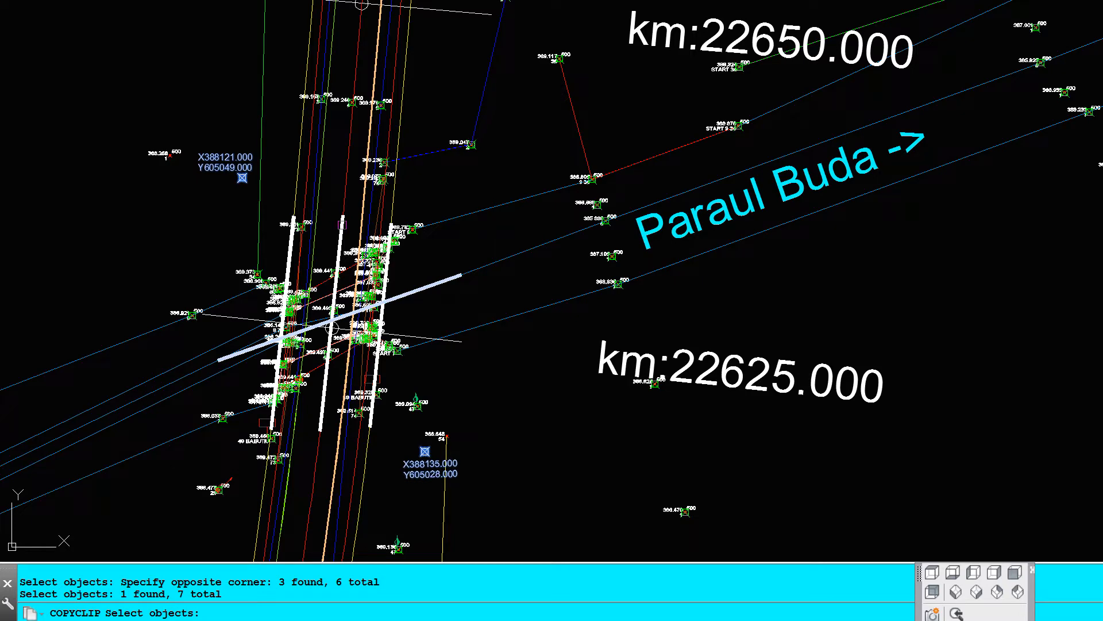
click(332, 327)
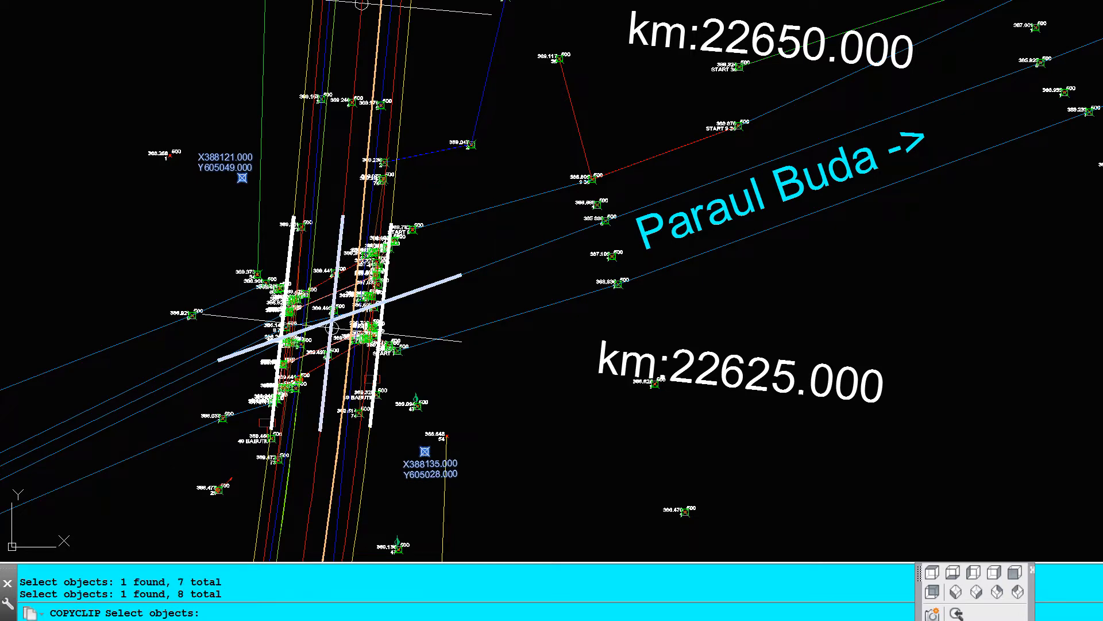
key(Return)
- Switch to Drawing3.dwg and paste the copied objects as a block beside the horizontally aligned lines
click(578, 0)
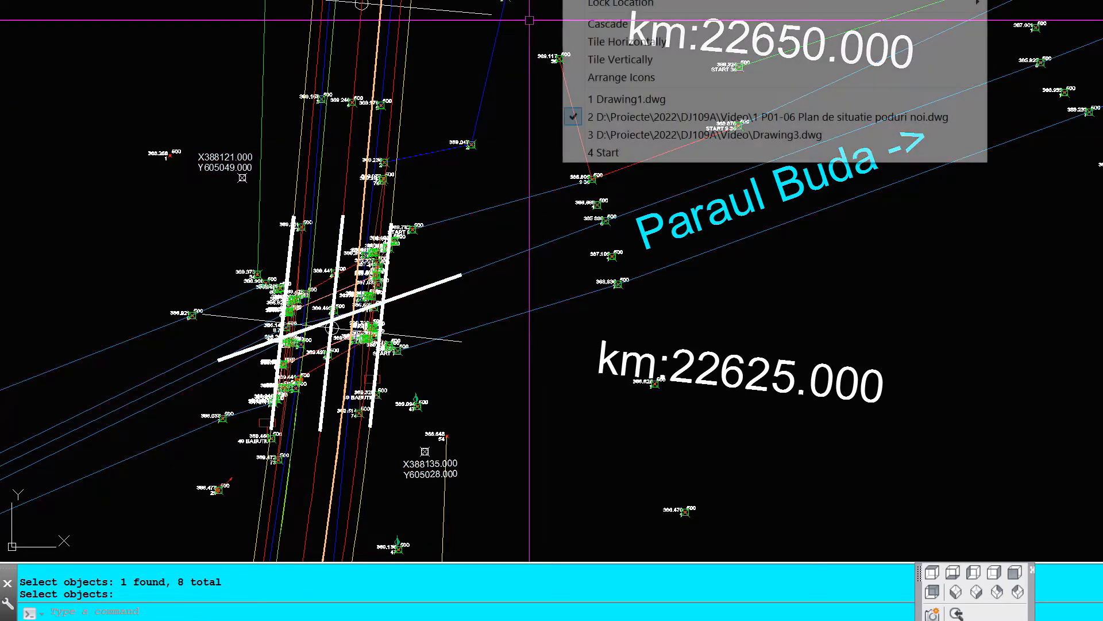
click(627, 136)
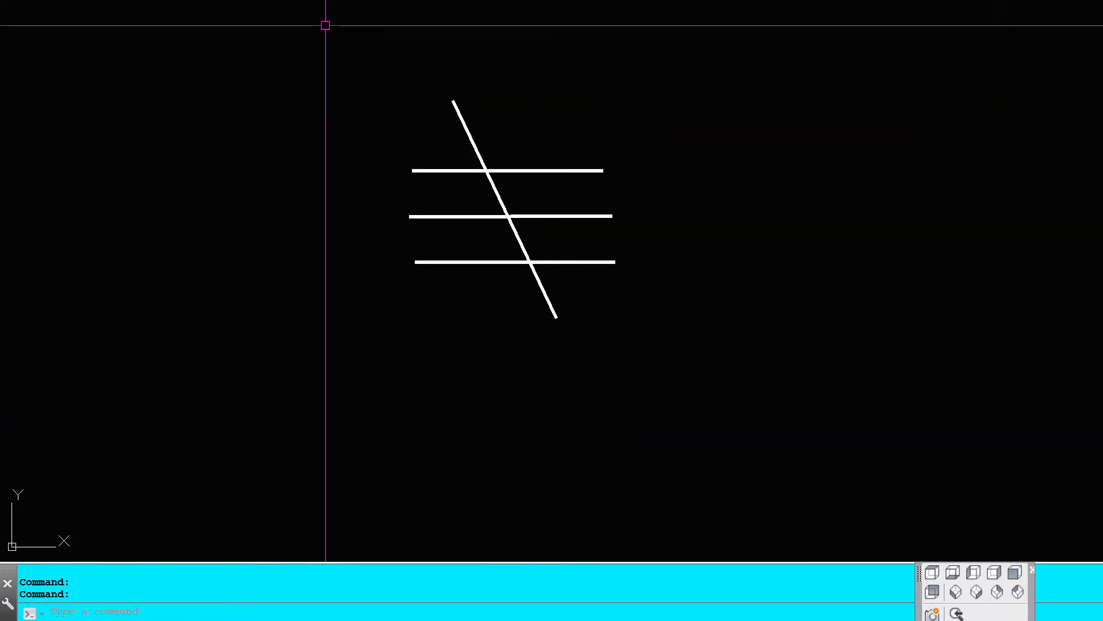
key(ctrl+shift+v)
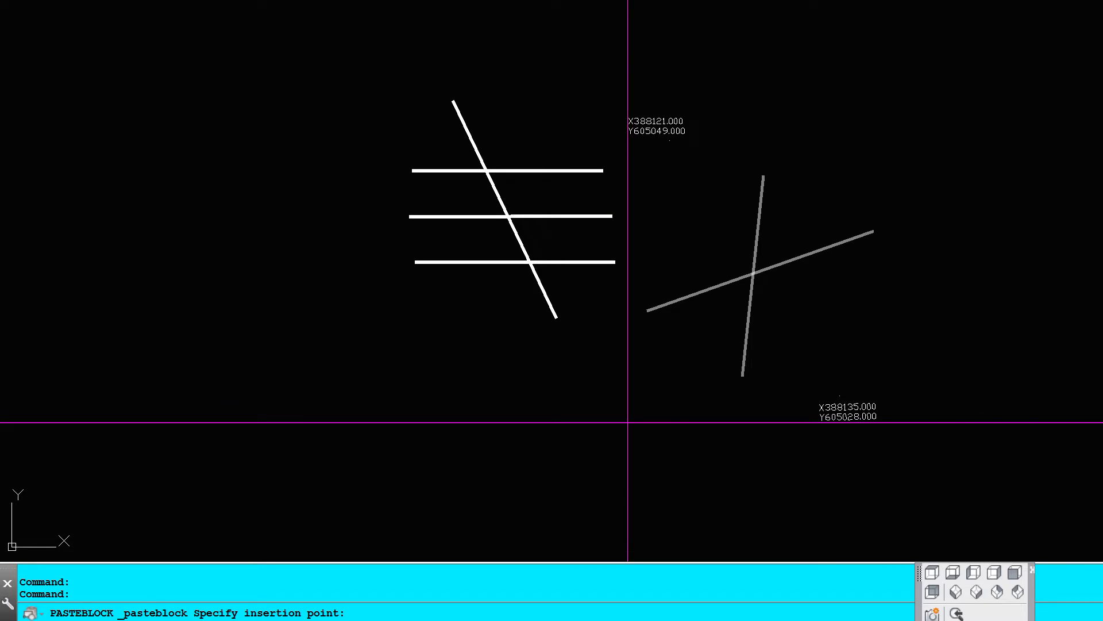
click(628, 422)
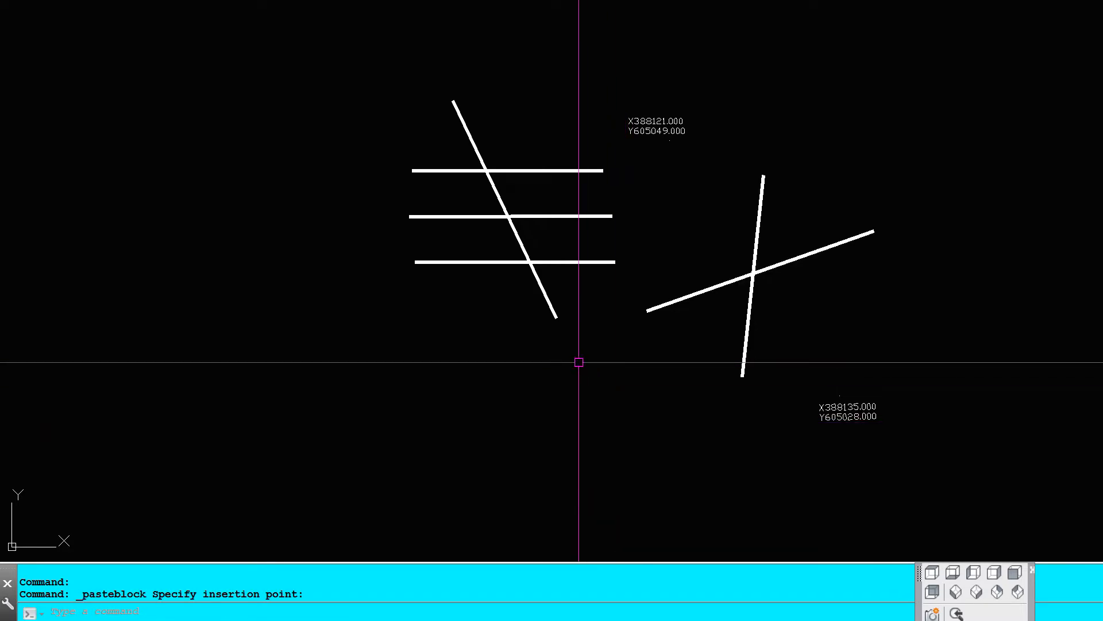
- Move the pasted block from its stream and road intersection onto the stream's intersection with the middle horizontal line, using intersection snap
key(Escape)
text(a)
key(Escape)
key(Escape)
text(m)
key(Return)
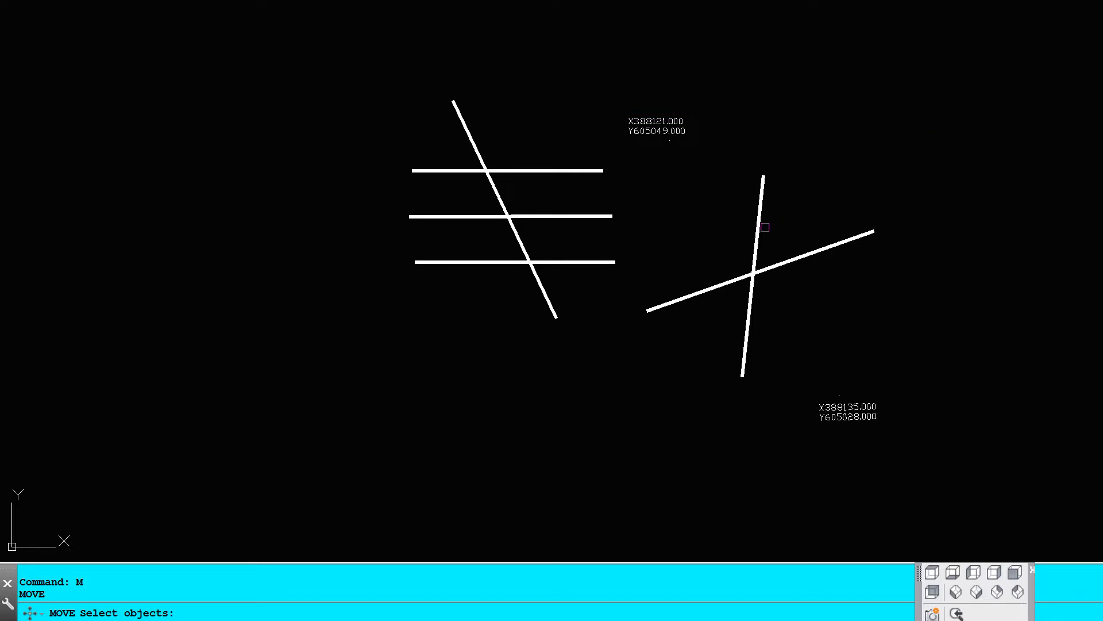
click(755, 239)
key(Return)
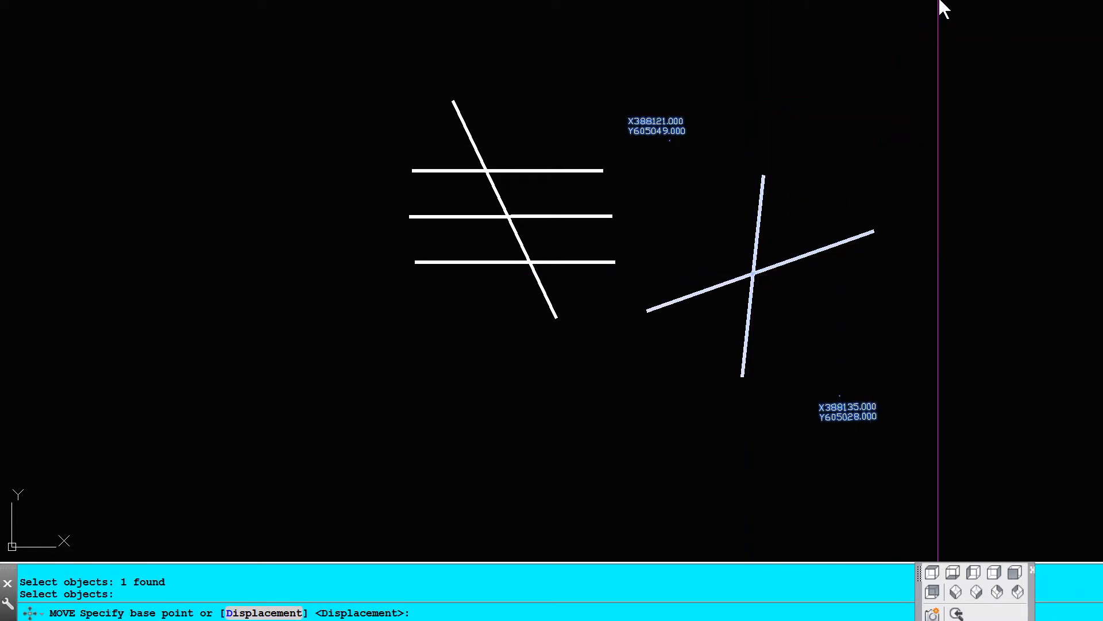
click(956, 0)
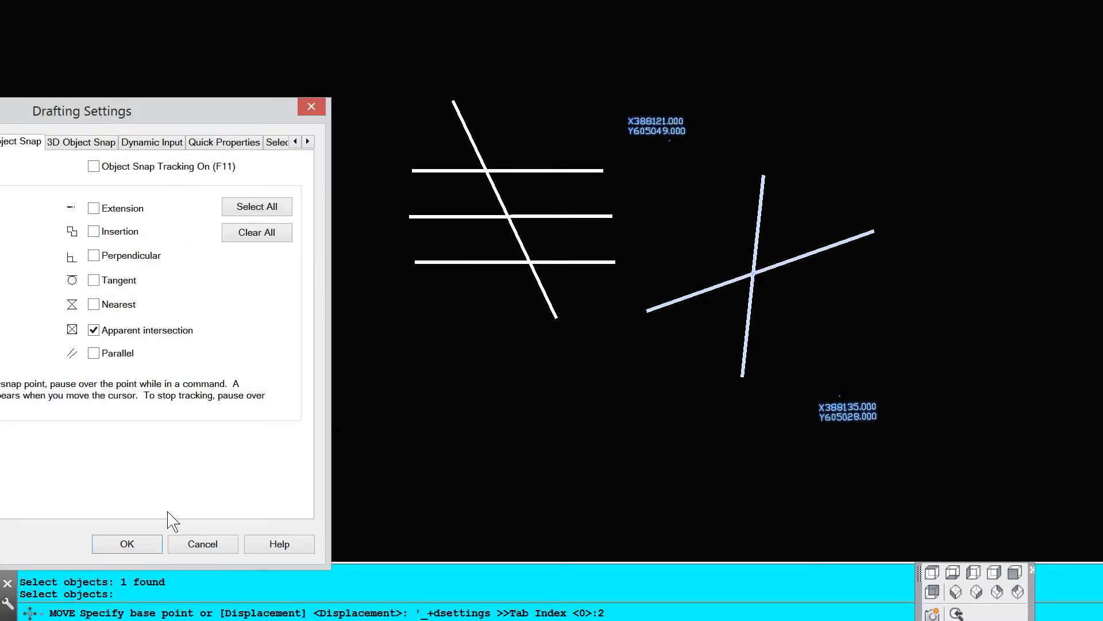
click(136, 545)
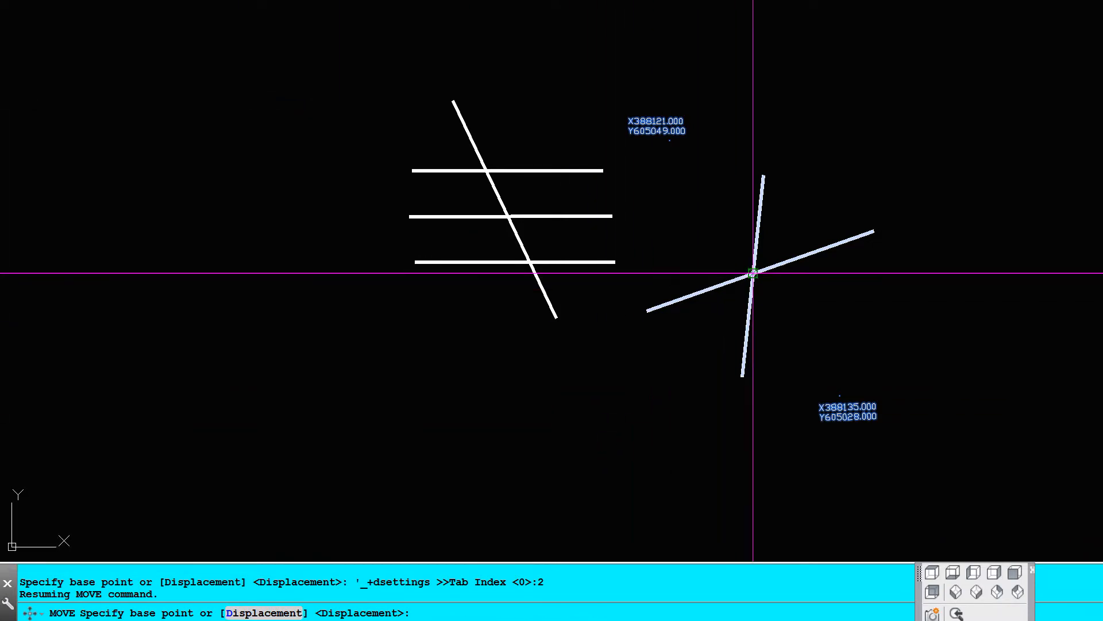
click(753, 273)
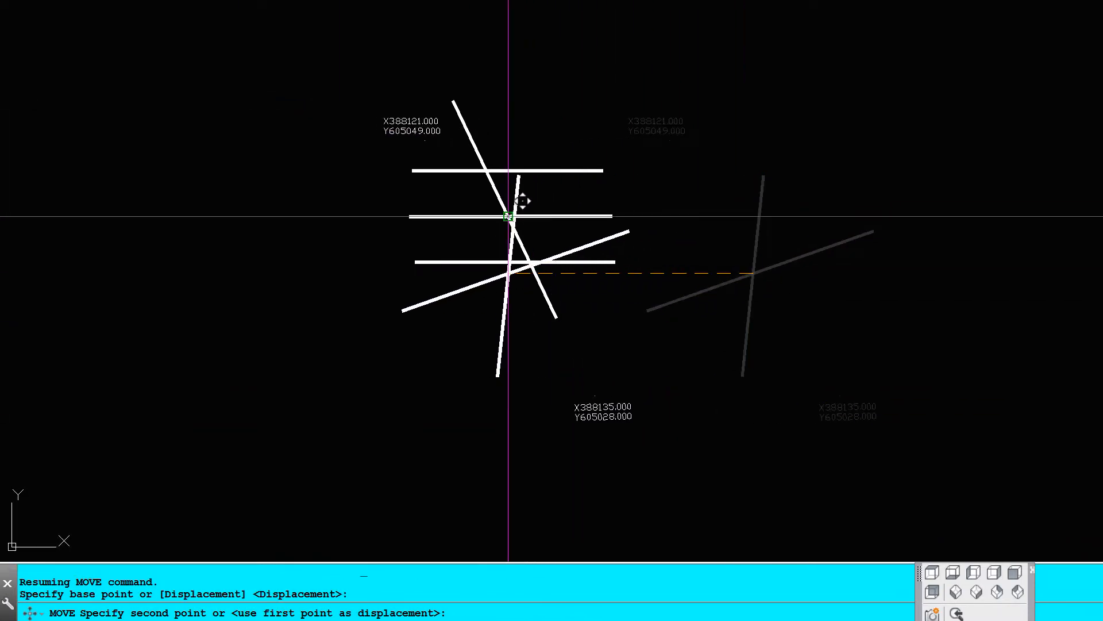
click(508, 216)
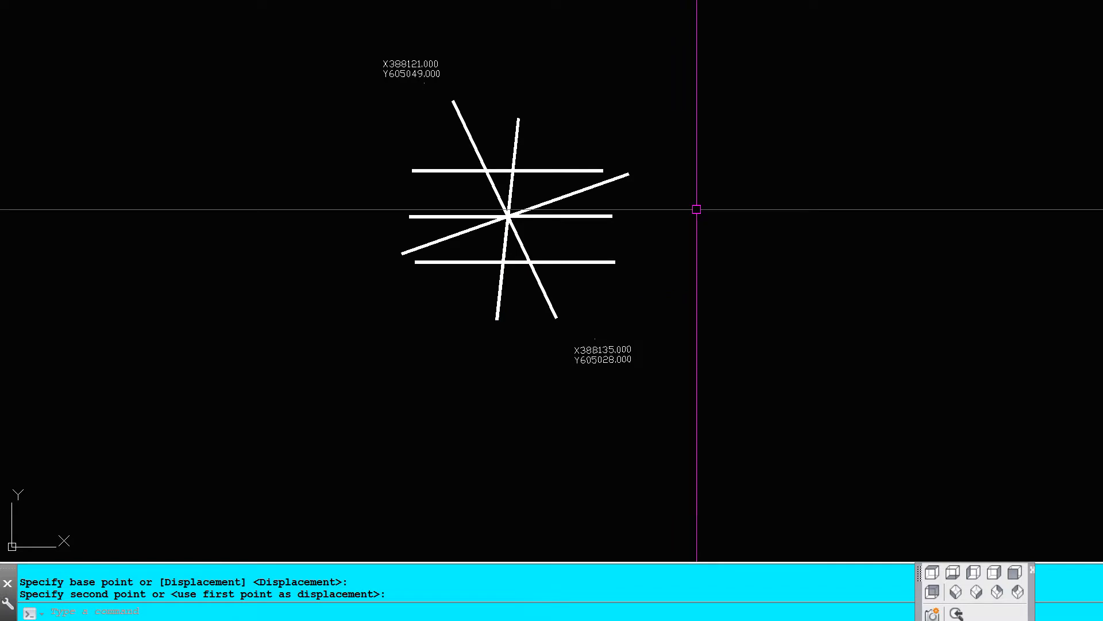
- Rotate the moved block by reference about the shared intersection so its road line's lower end aligns with the middle horizontal line's western end
text(RO)
key(Return)
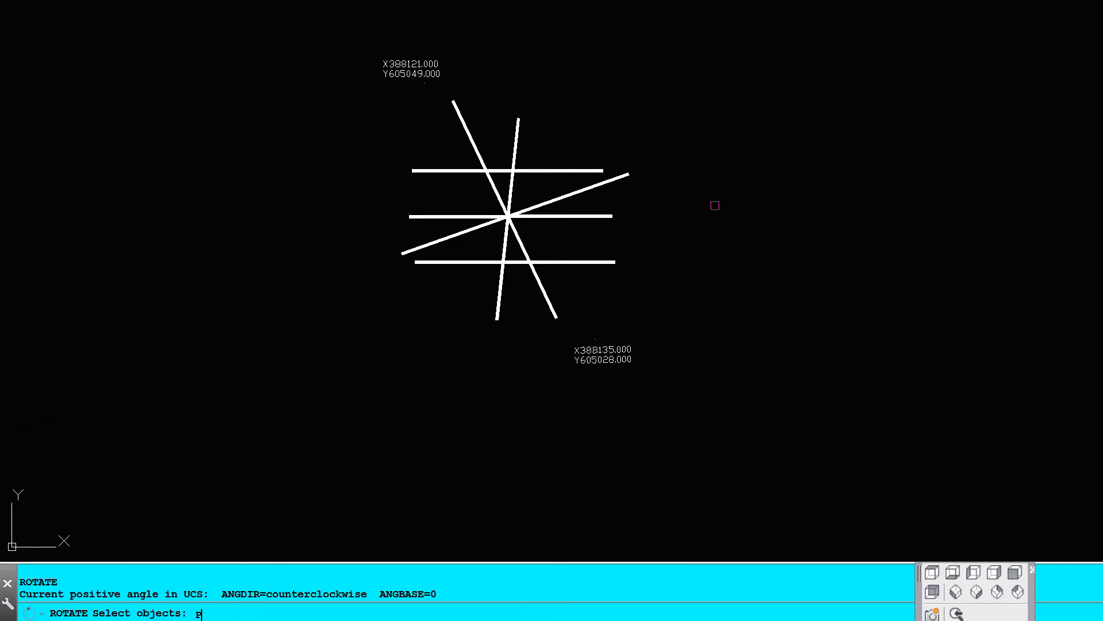
text(P)
key(Return)
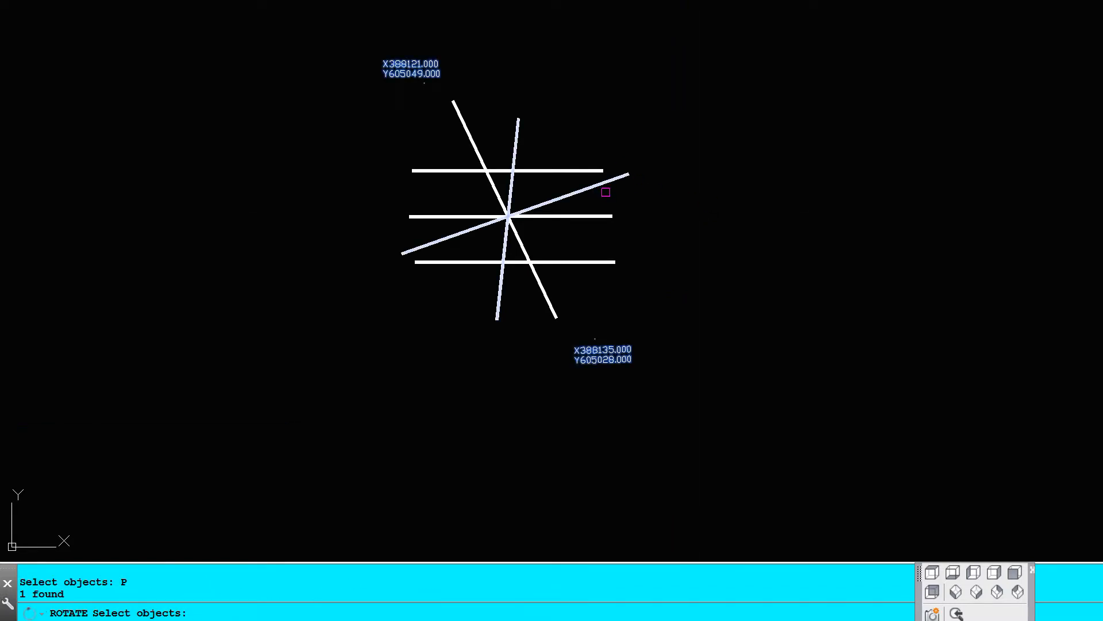
key(Return)
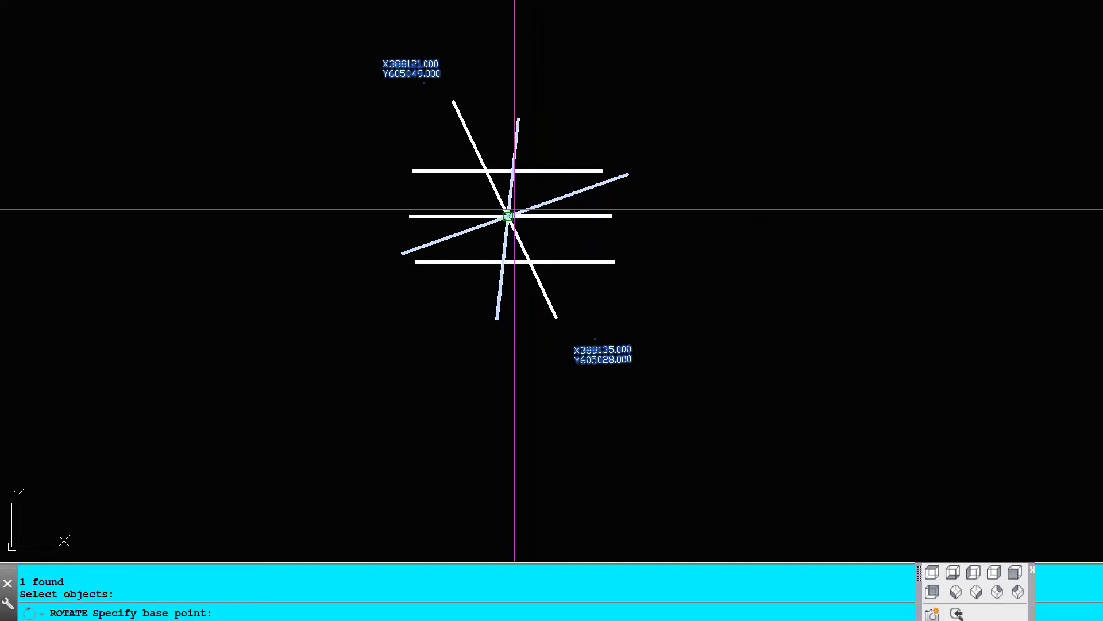
click(508, 216)
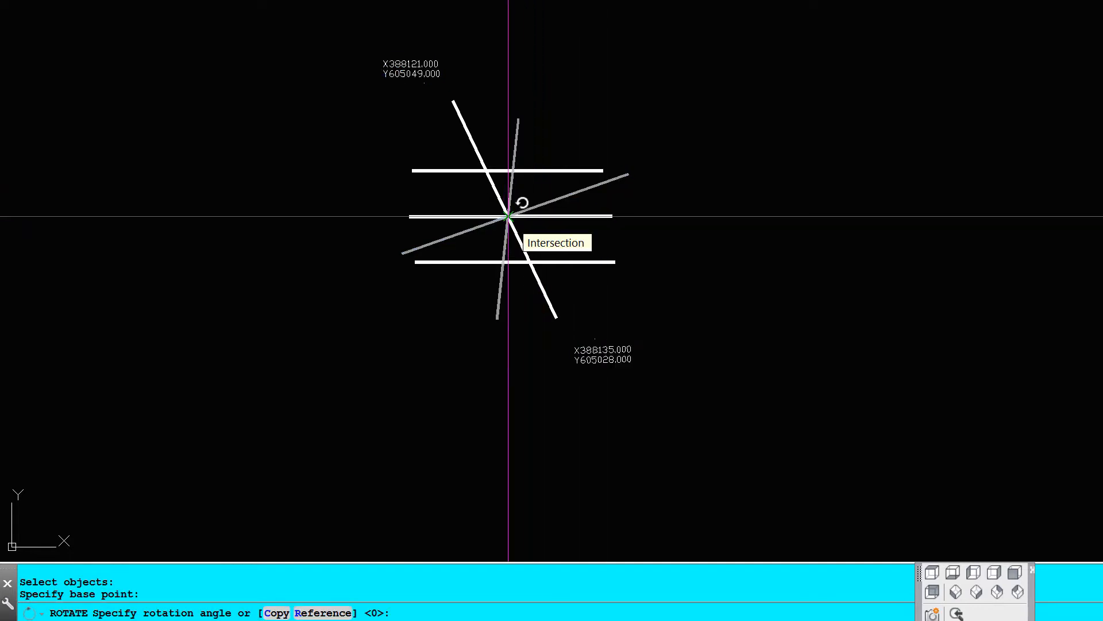
key(Return)
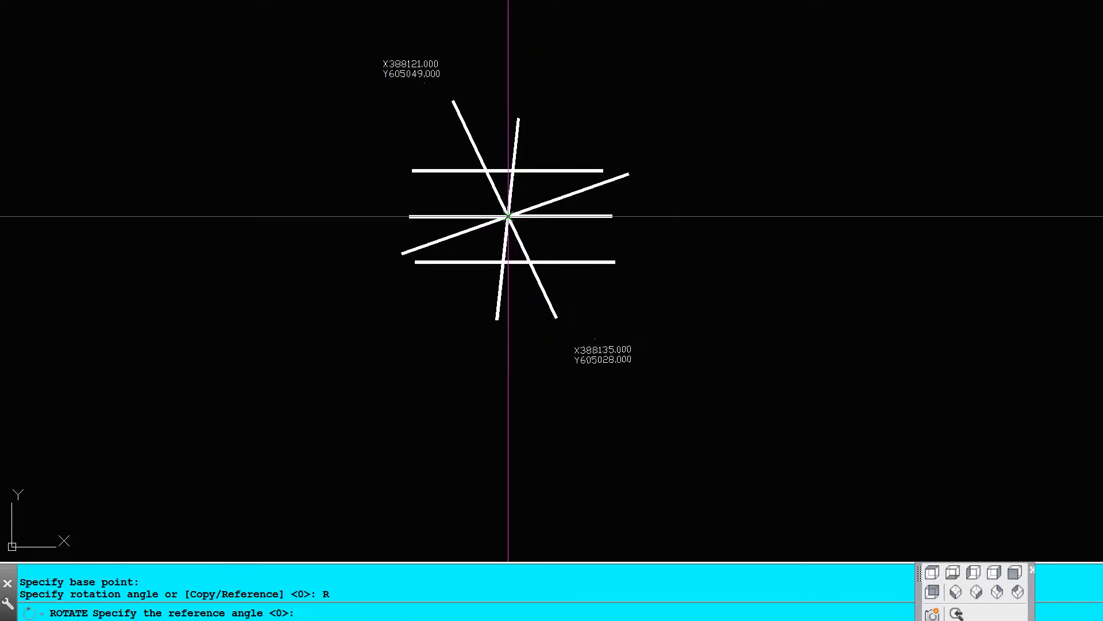
click(508, 216)
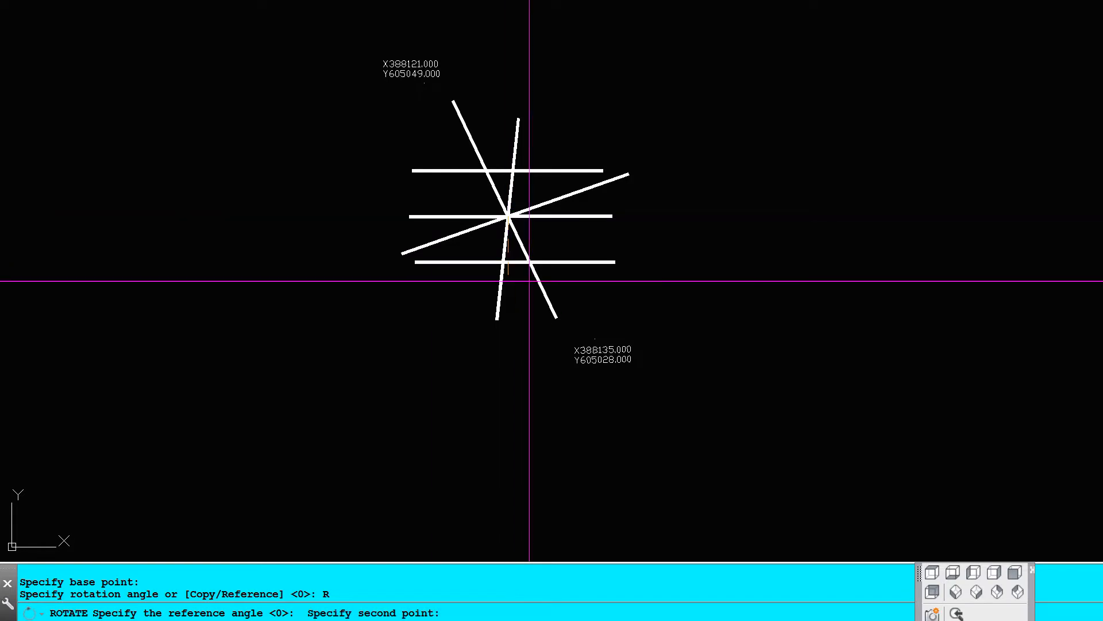
click(496, 317)
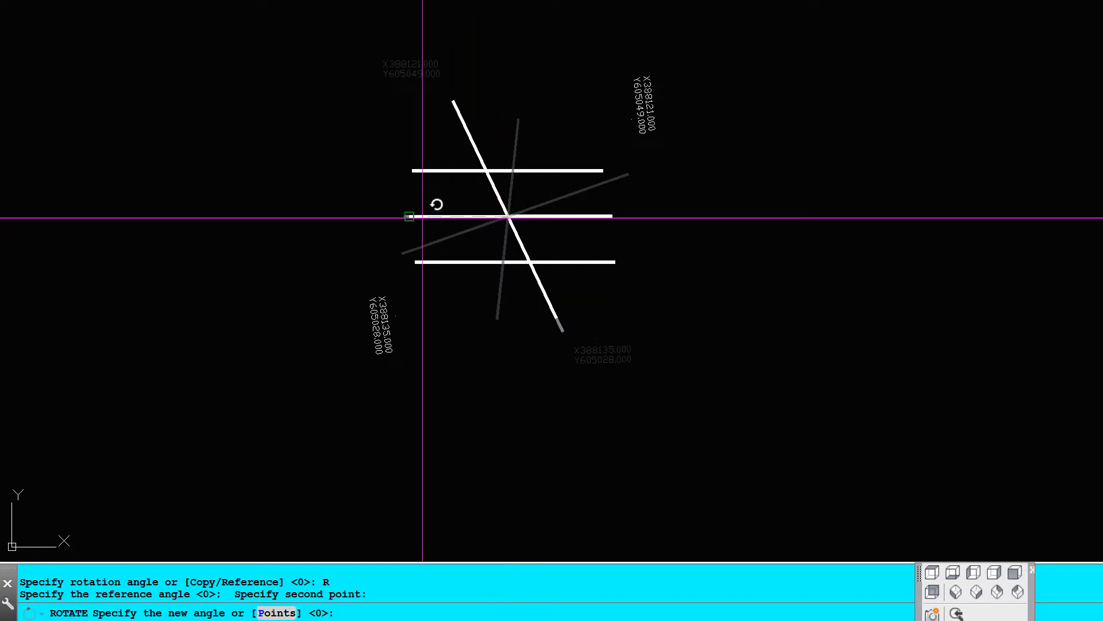
click(423, 217)
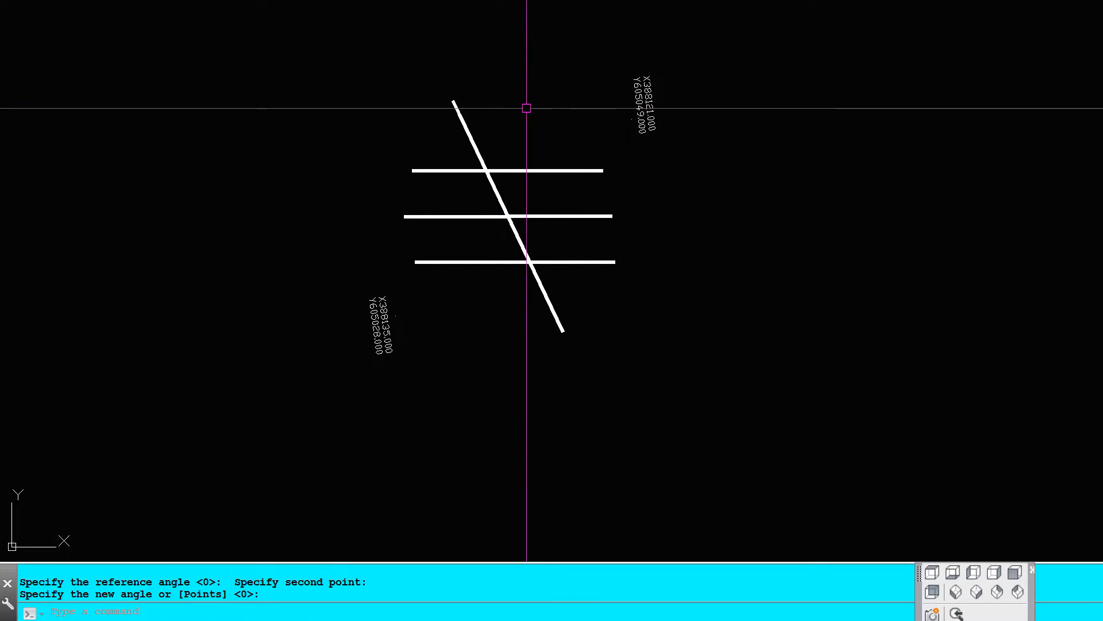
- Set the point display style PDMODE to 3
text(PDMODE)
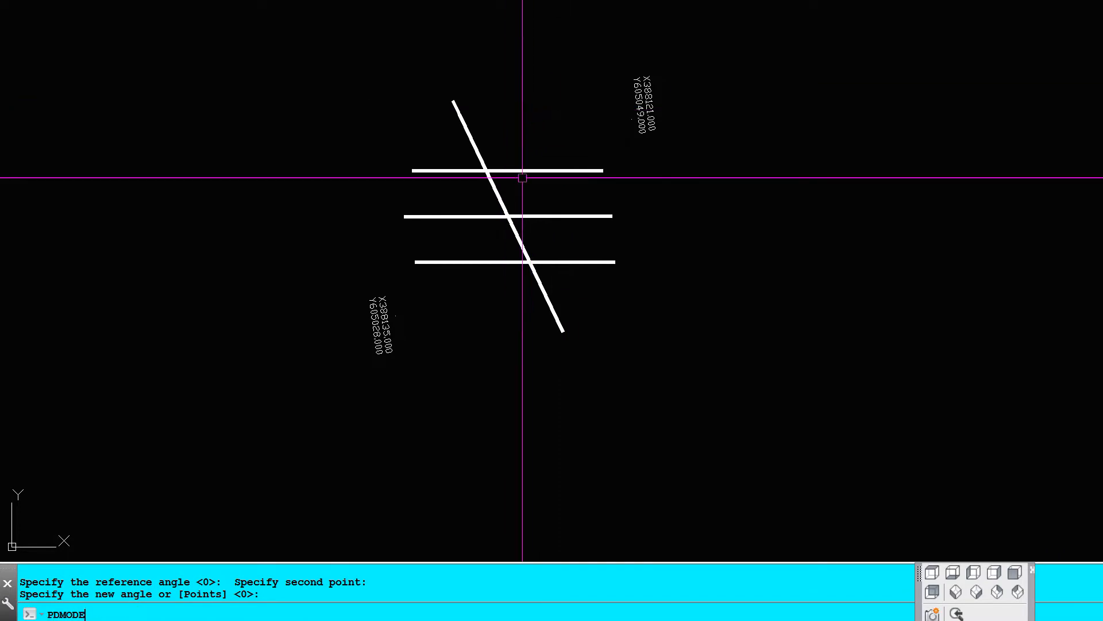
key(Return)
text(3)
key(Return)
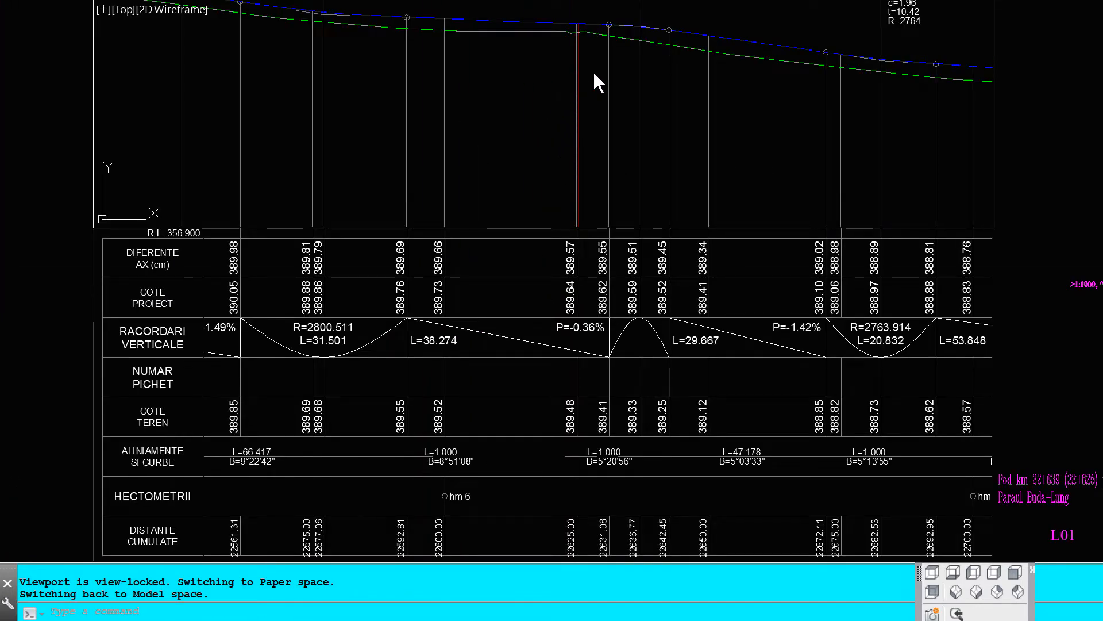
- In the longitudinal profile drawing, trace the blue project line across km 22625 with a two-point polyline, using nearest snaps
mouse_move(581, 55)
middle_down()
mouse_move(591, 67)
mouse_move(586, 172)
middle_up()
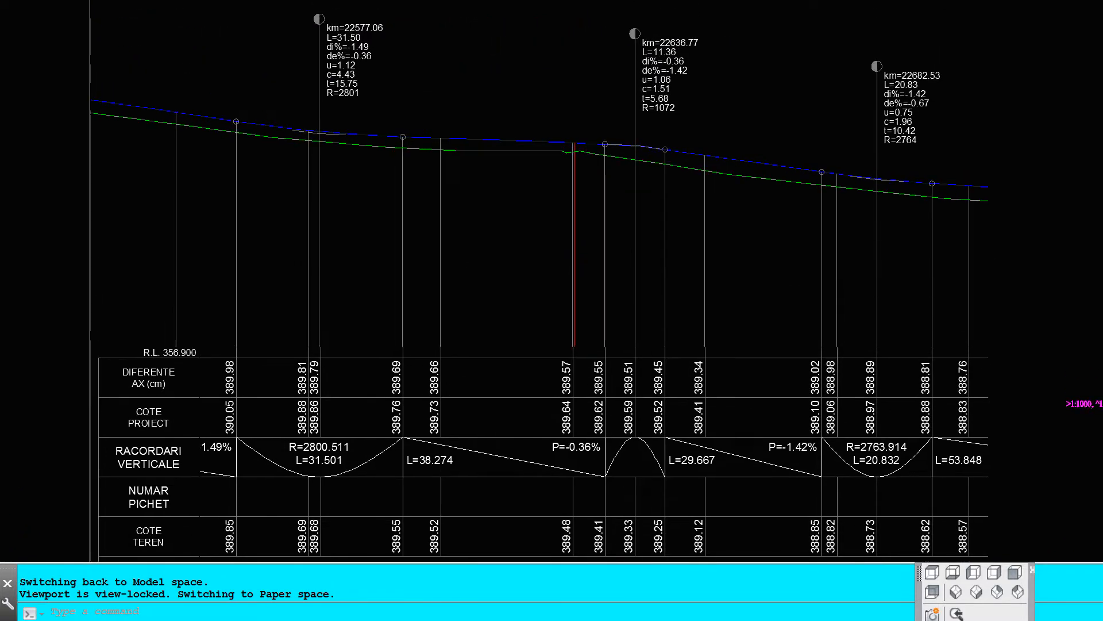
scroll(572, 131, up, 8)
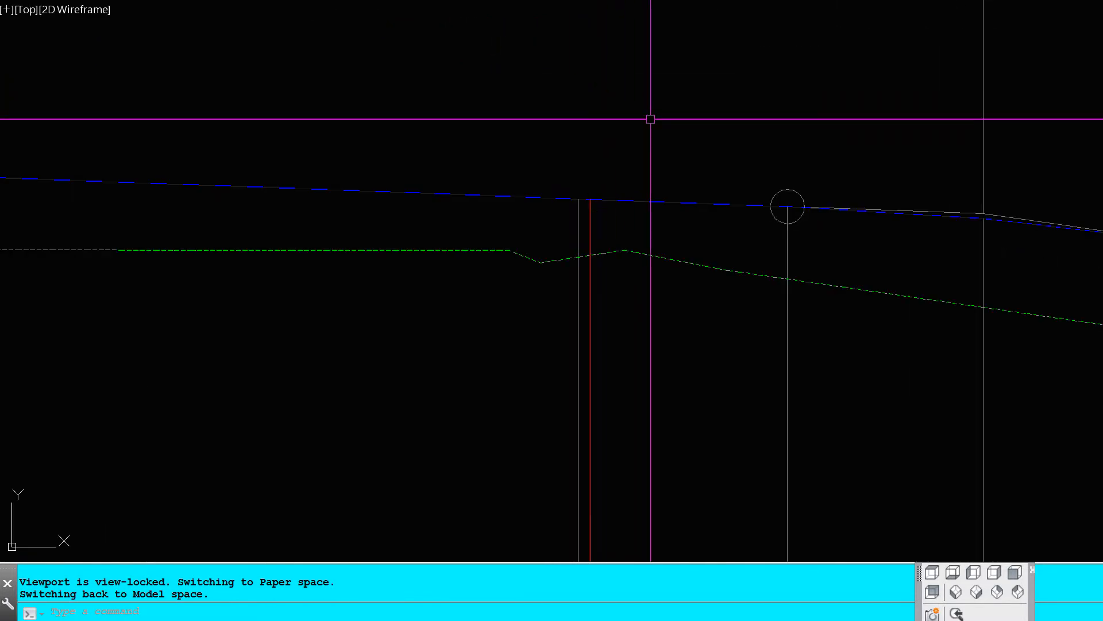
key(Return)
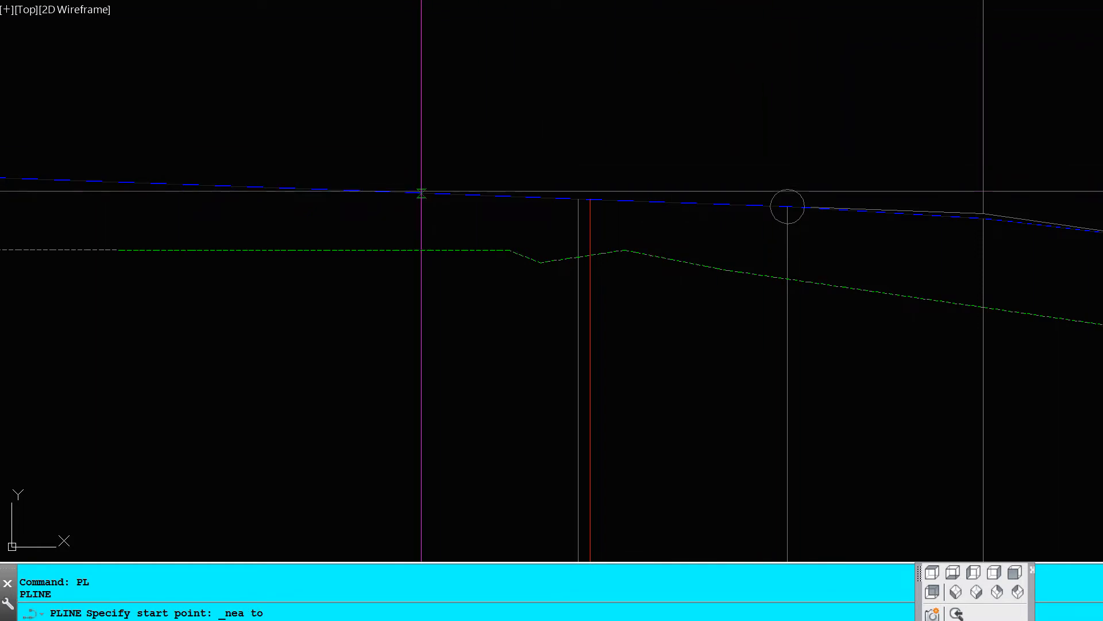
click(423, 192)
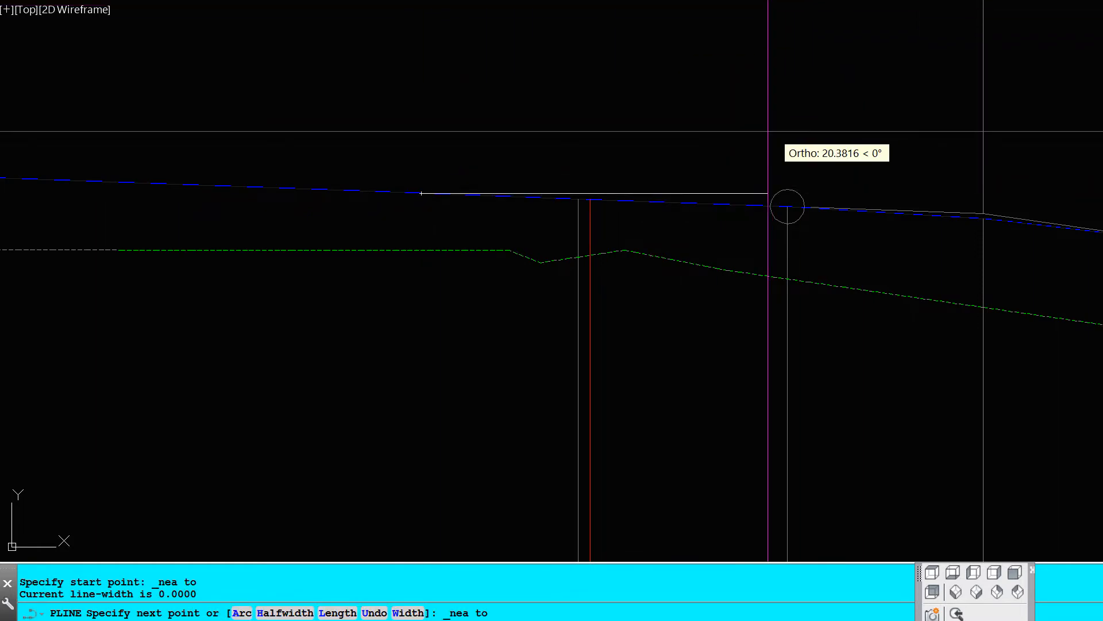
click(727, 206)
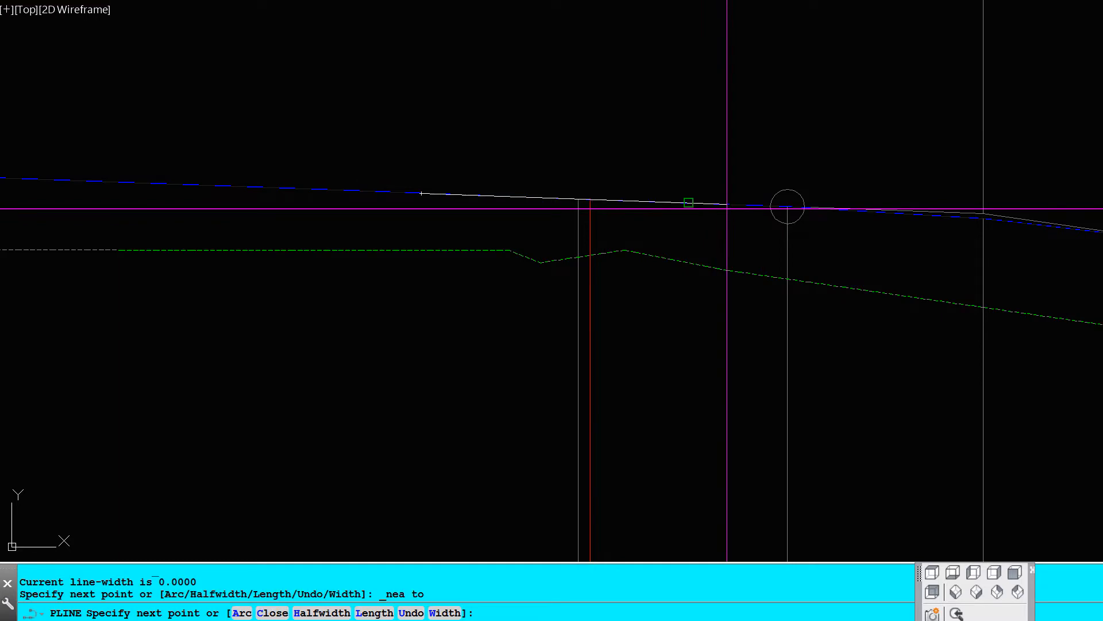
key(Return)
- Trace the green terrain line across the crossing with a two-point polyline spanning about the same stretch as the project line's trace
key(Return)
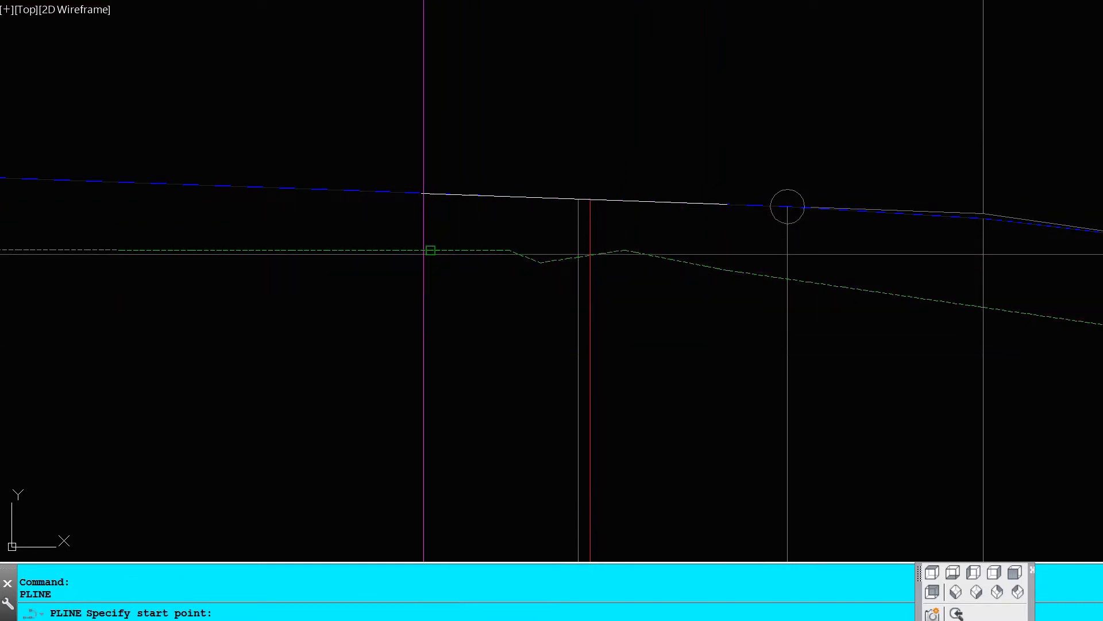
click(431, 250)
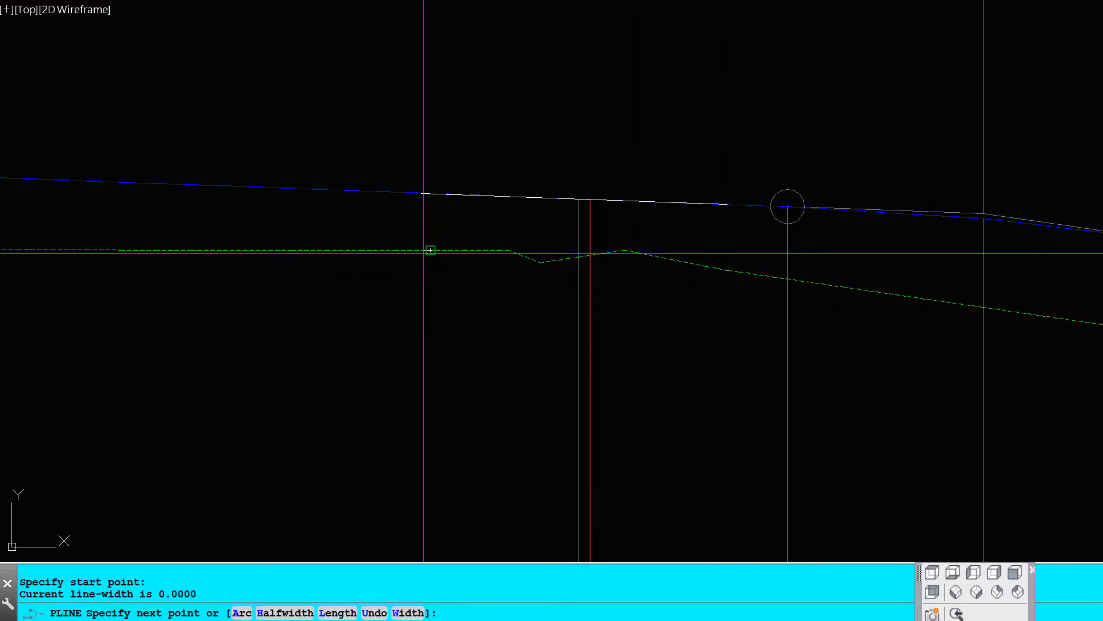
click(718, 268)
scroll(718, 268, up, 2)
key(Return)
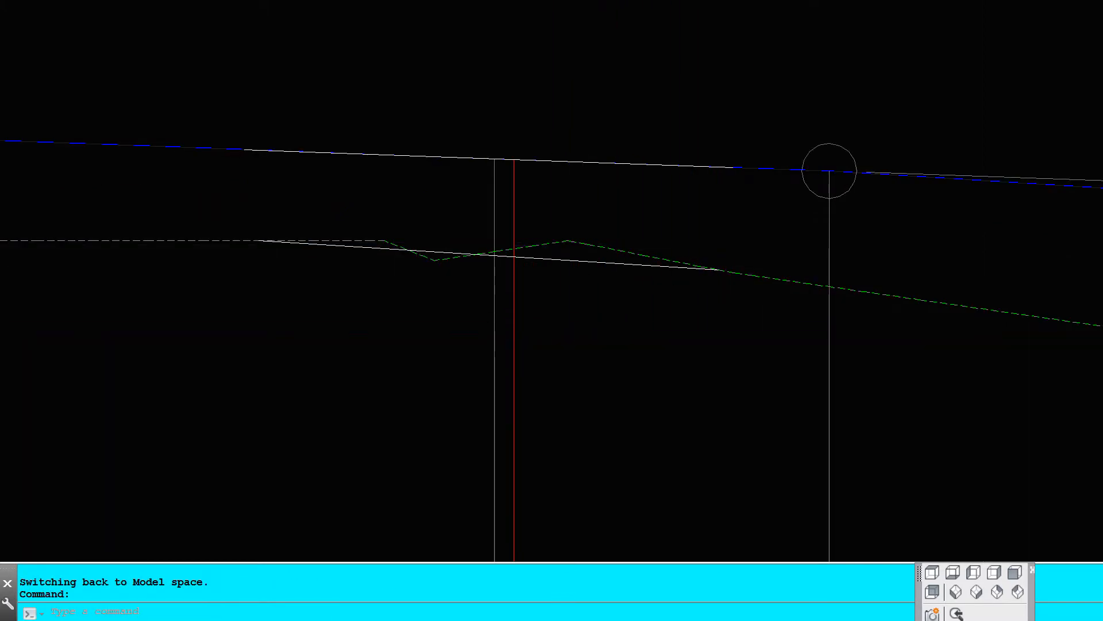
scroll(612, 345, down, 1)
- Draw a vertical two-point polyline along the red station line, from below the terrain line to above the project line
key(Return)
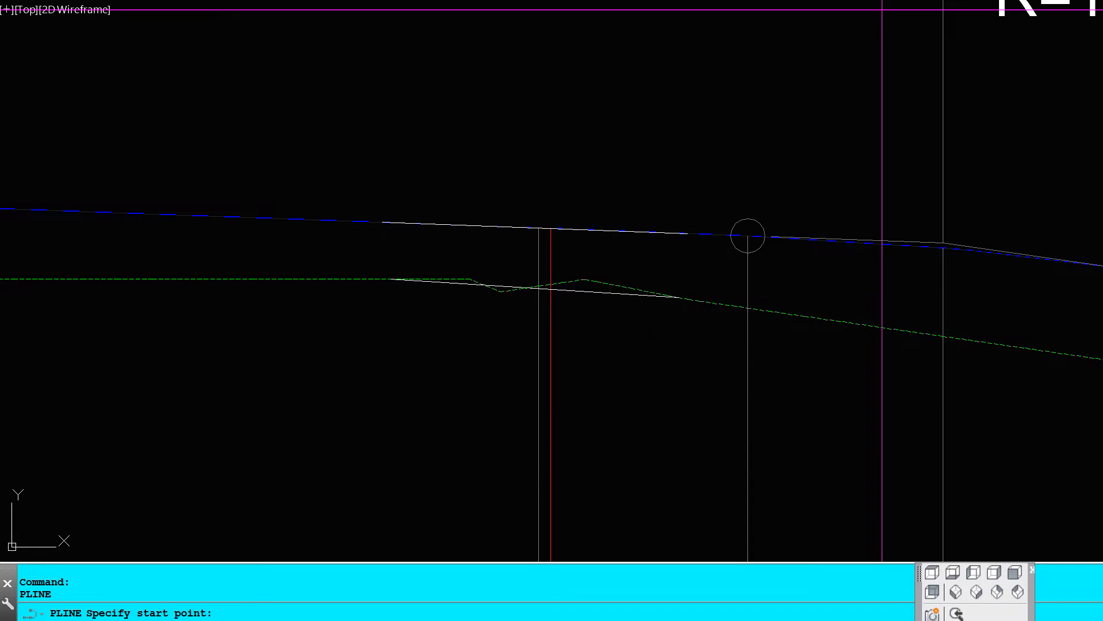
click(551, 371)
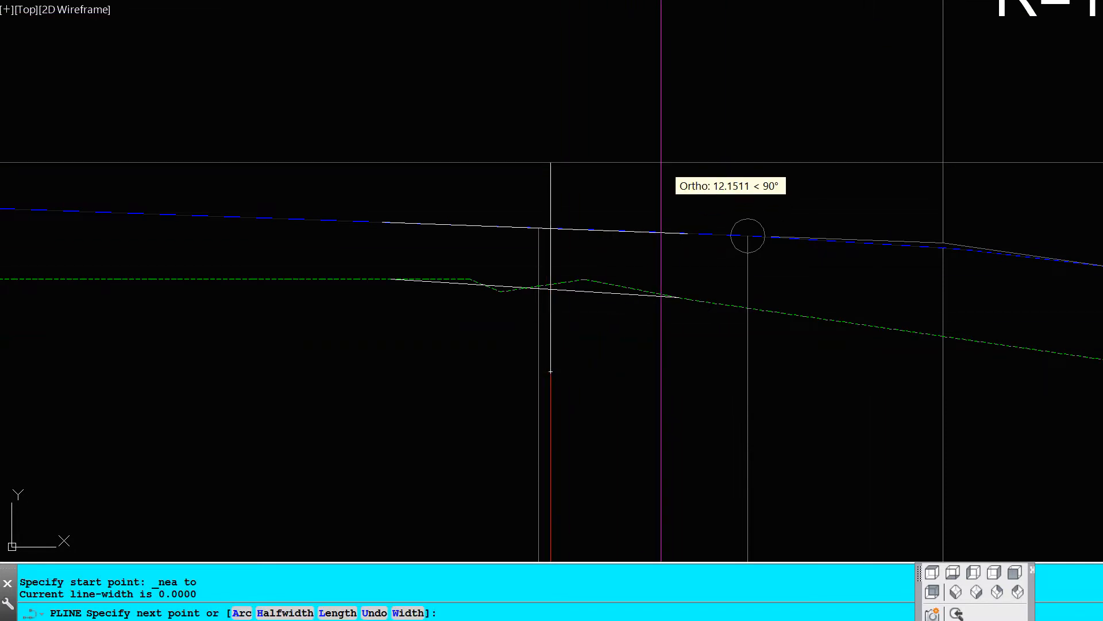
click(703, 68)
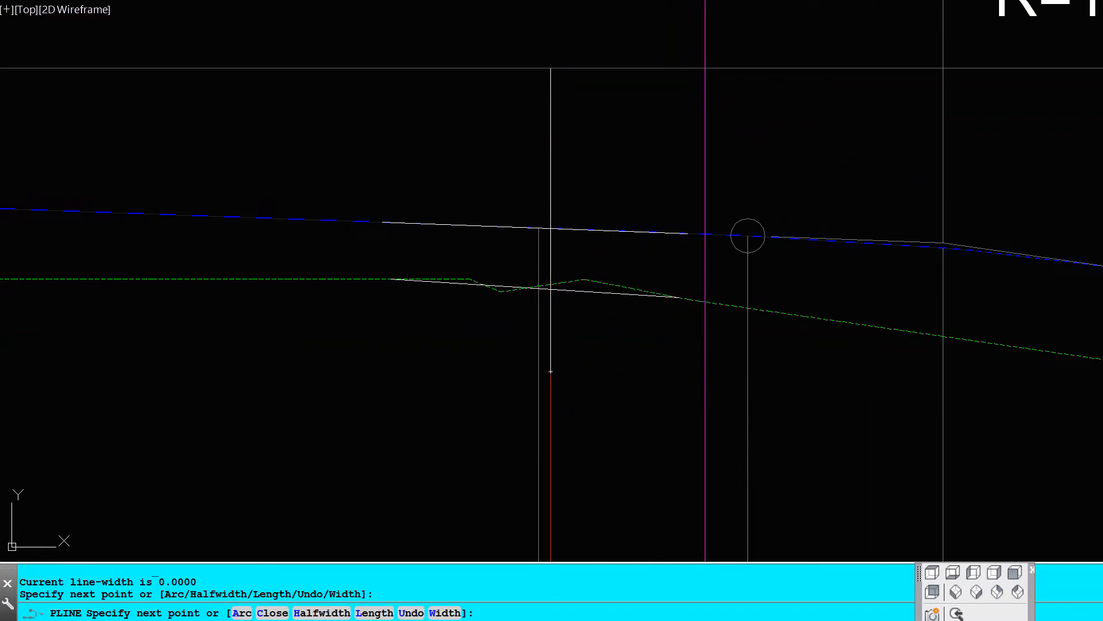
key(Return)
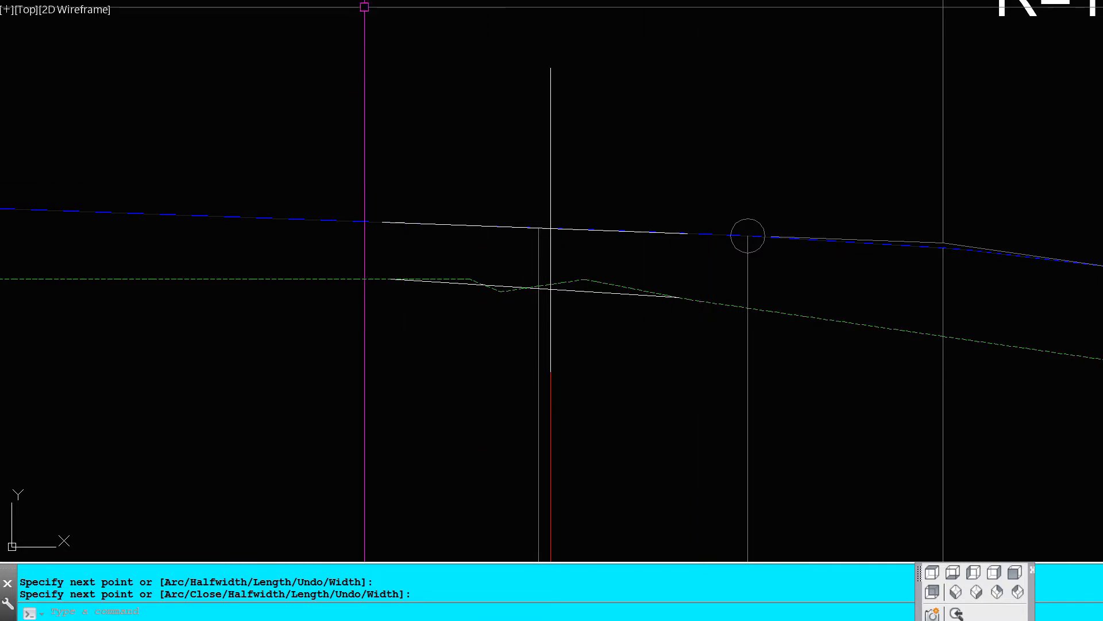
- Copy the traced project line, terrain line and vertical polyline, and paste them below the plan lines in the horizontally aligned drawing
click(79, 0)
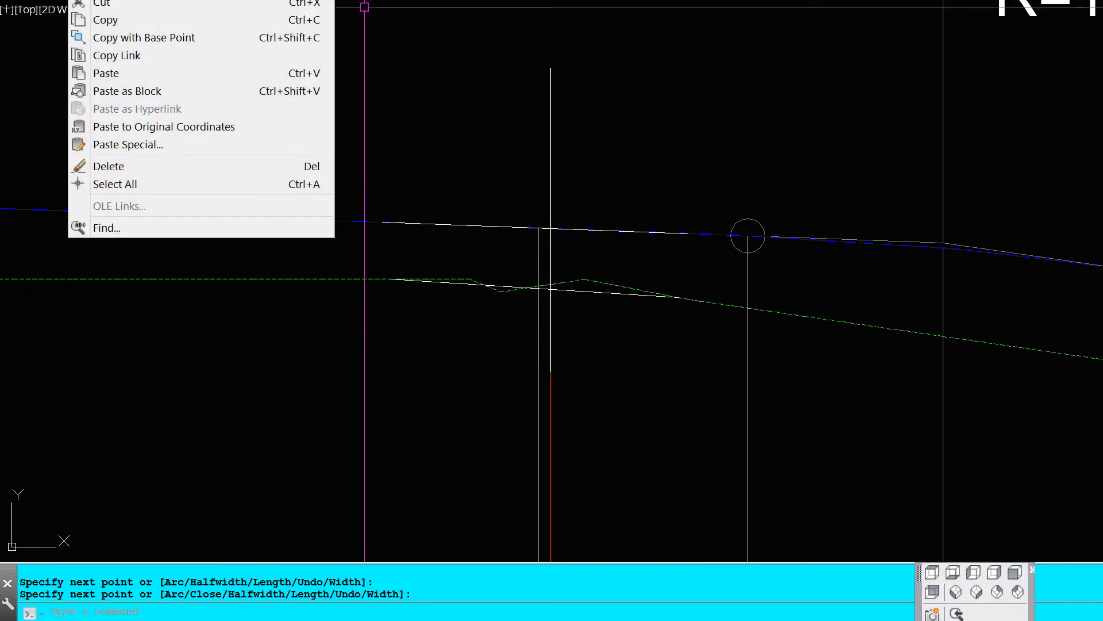
click(106, 19)
click(616, 230)
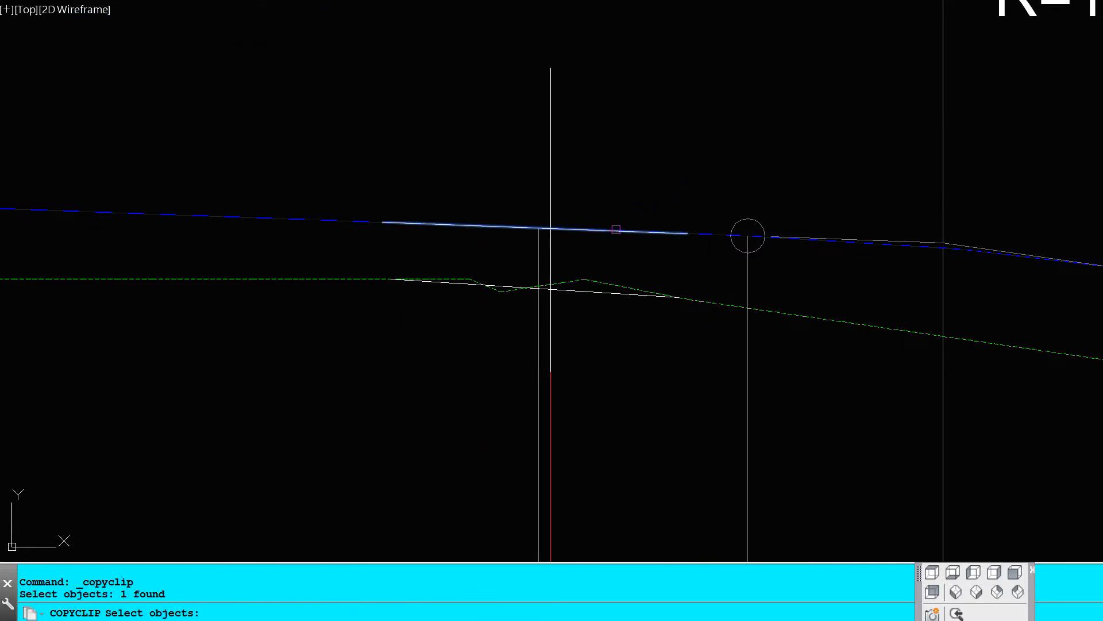
click(601, 295)
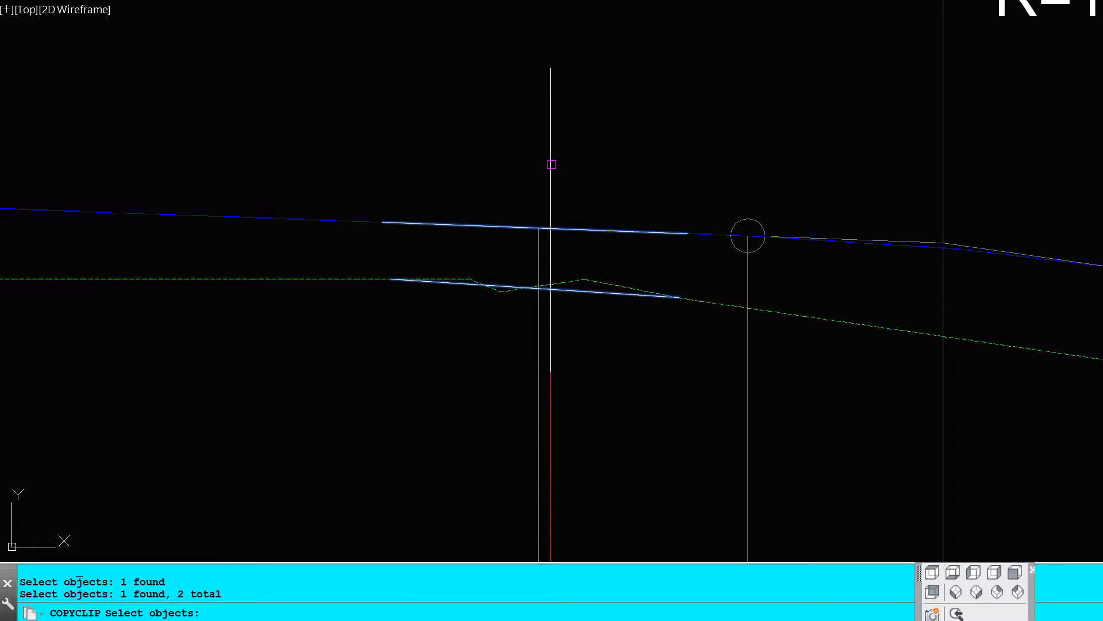
click(551, 164)
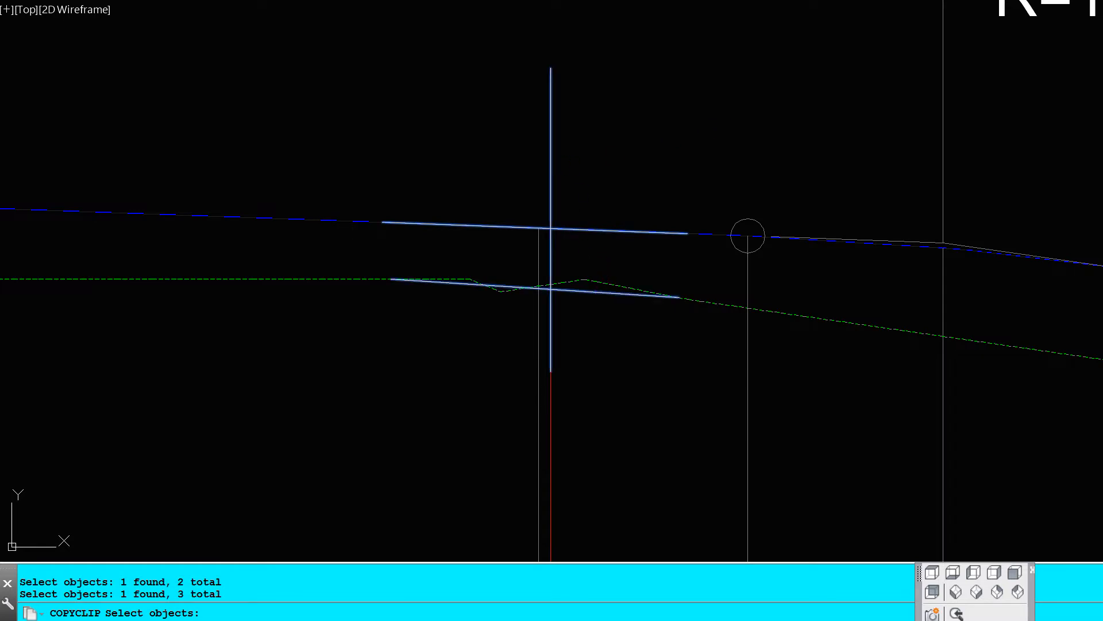
key(Return)
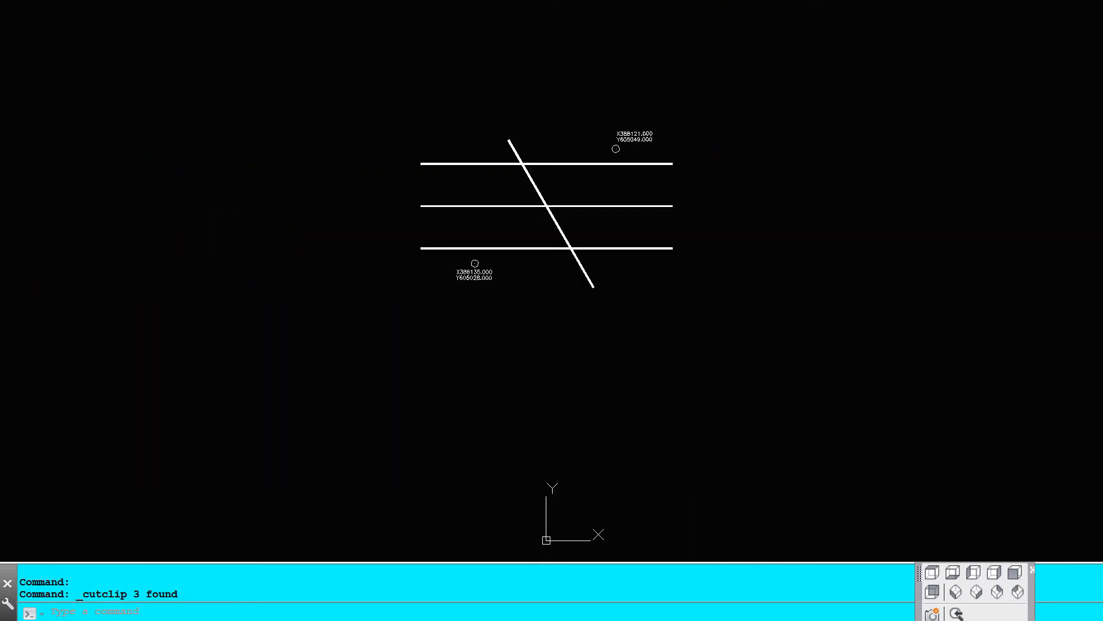
key(alt+e)
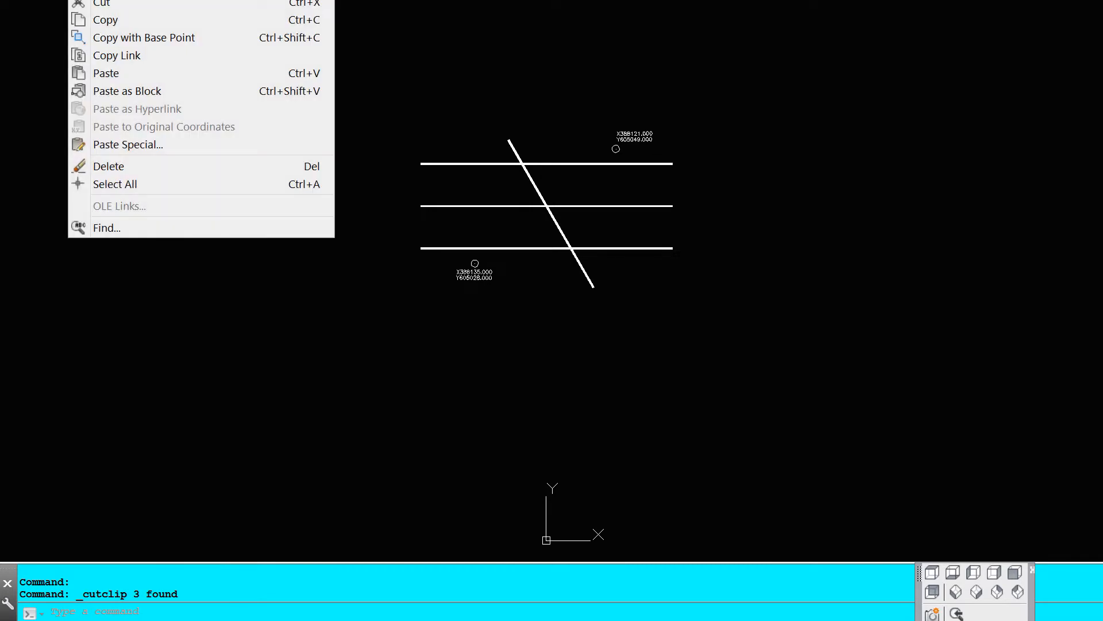
click(106, 73)
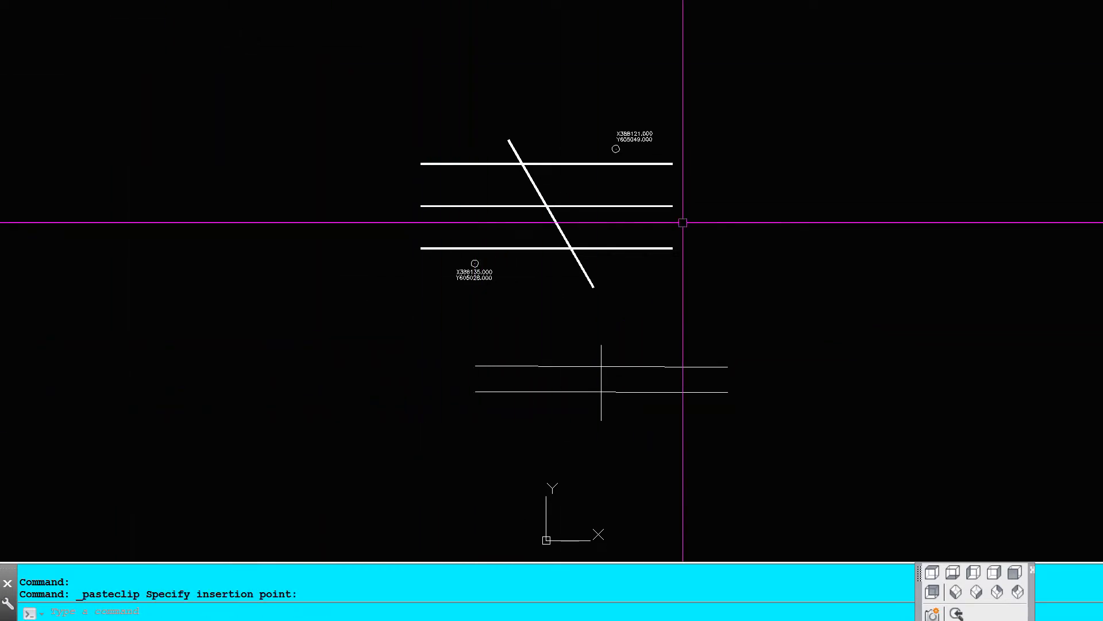
- Move the three pasted lines by the vertical's upper endpoint, using an .X filter to align it with the stream's crossing of the middle horizontal line
text(m)
key(Return)
click(659, 332)
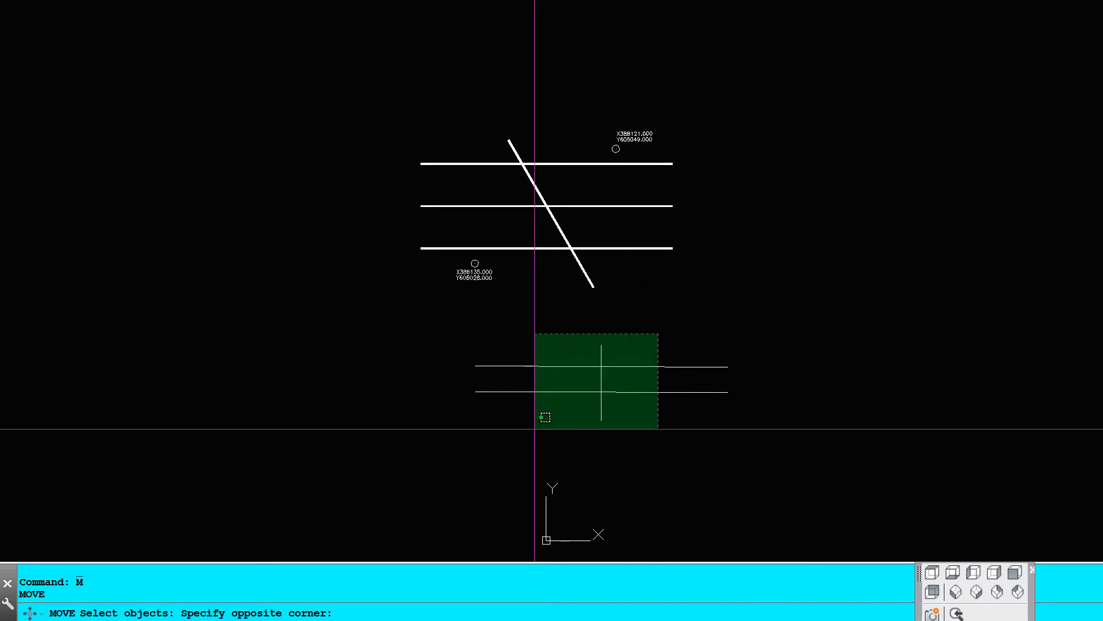
click(516, 436)
key(Return)
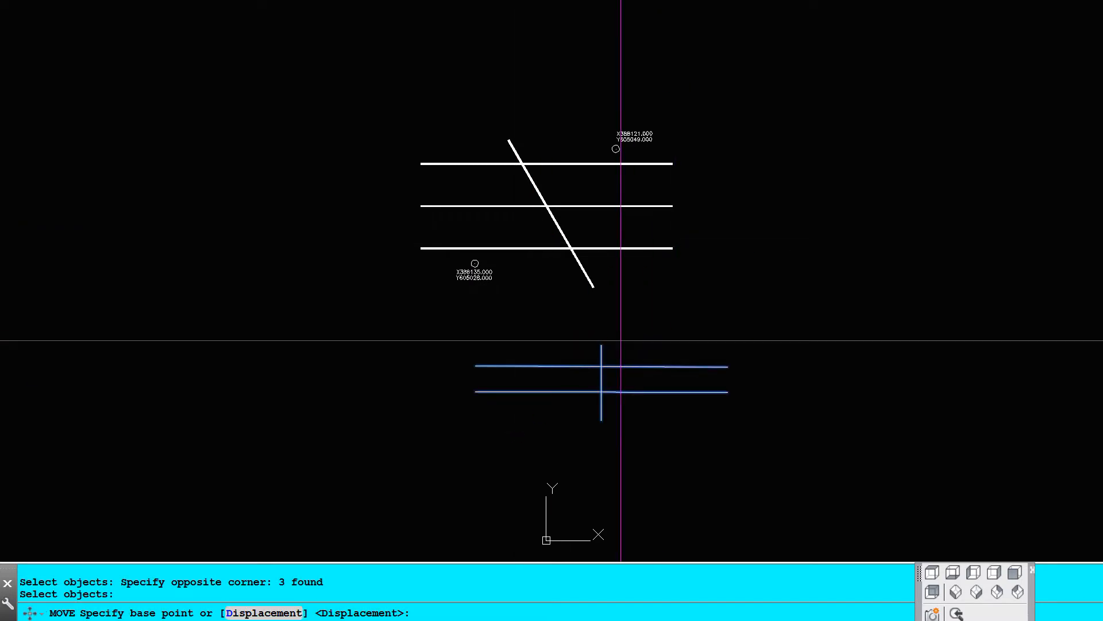
click(601, 345)
text(.)
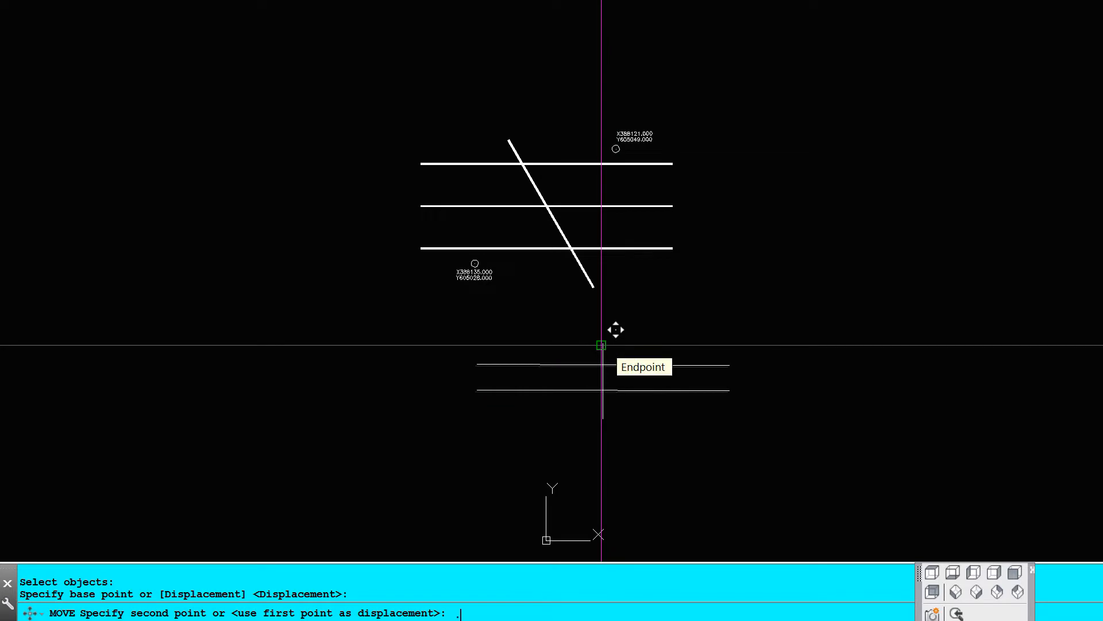
text(x)
key(Return)
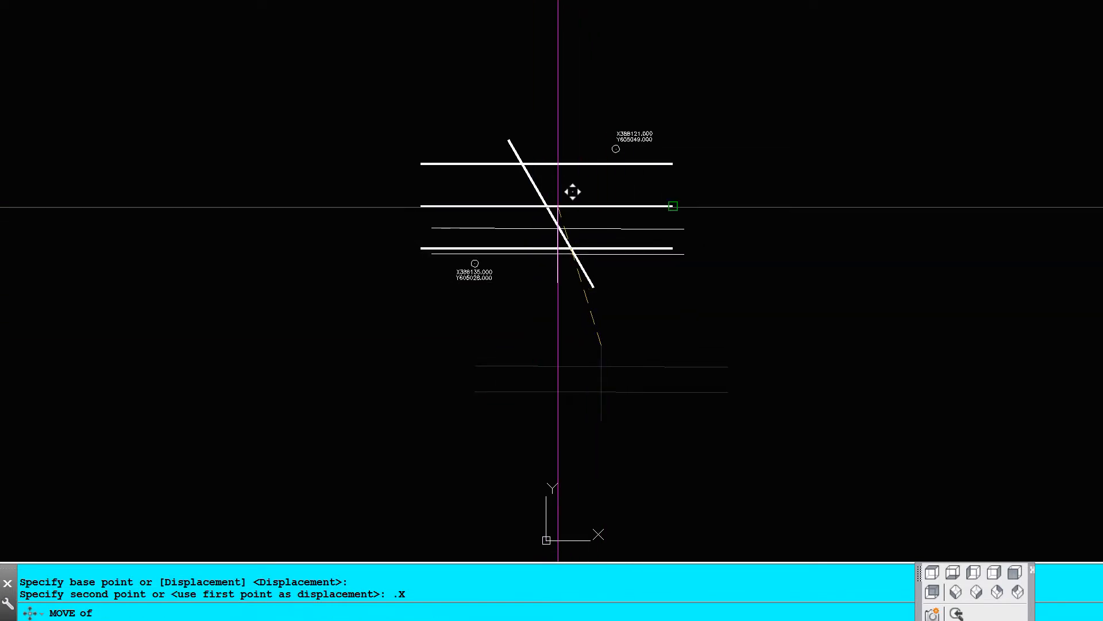
click(547, 205)
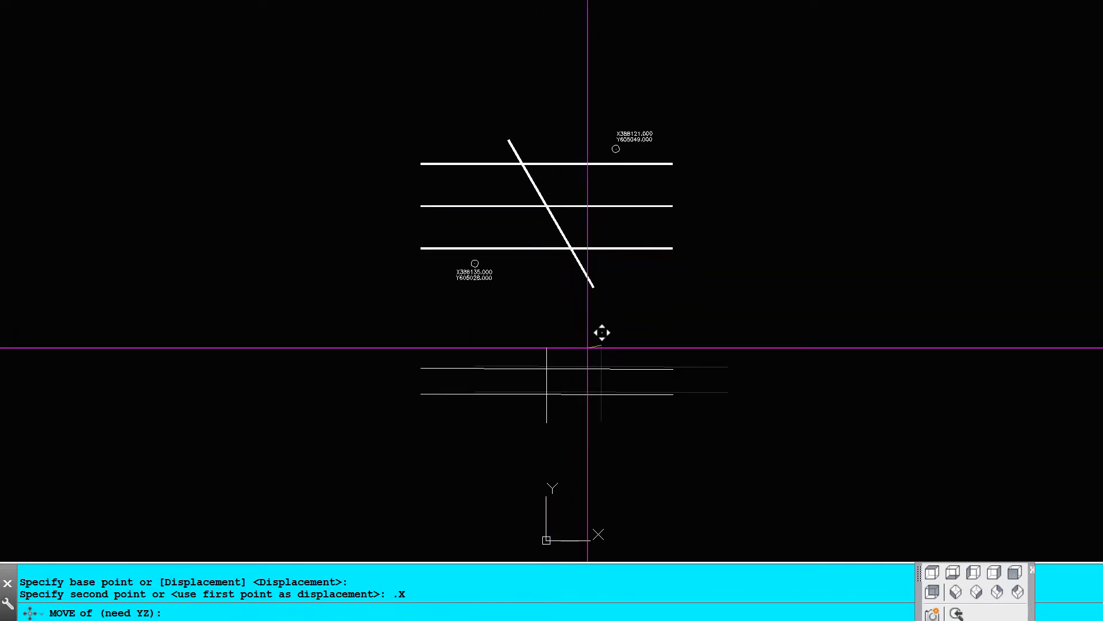
click(587, 350)
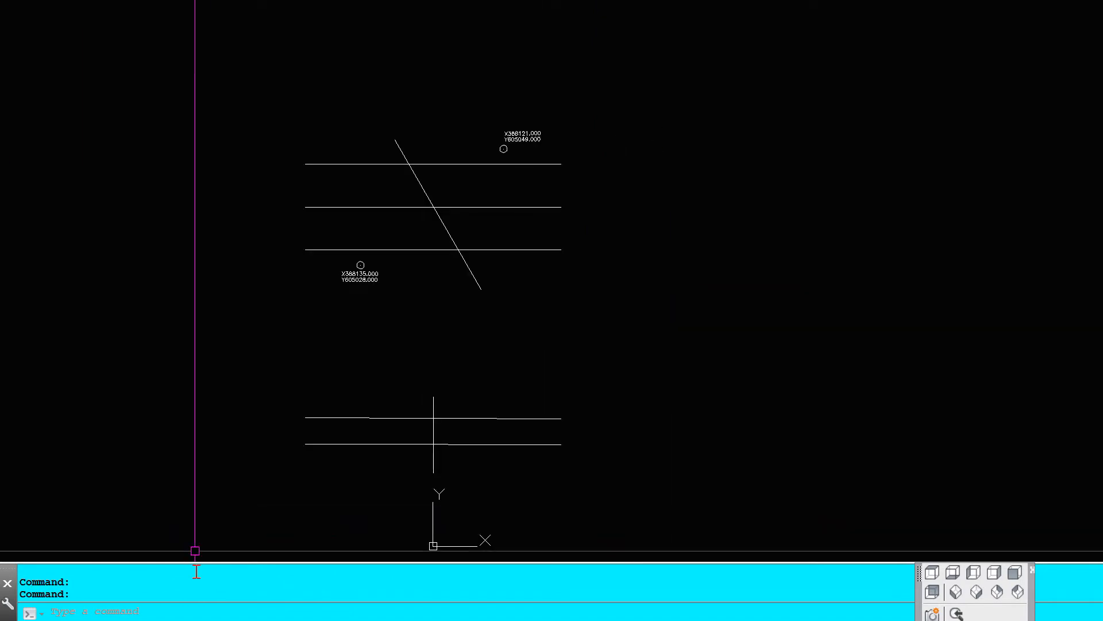
- Run the POD command and define "ax plan pod" from the middle horizontal line of the plan
text(POD)
key(Return)
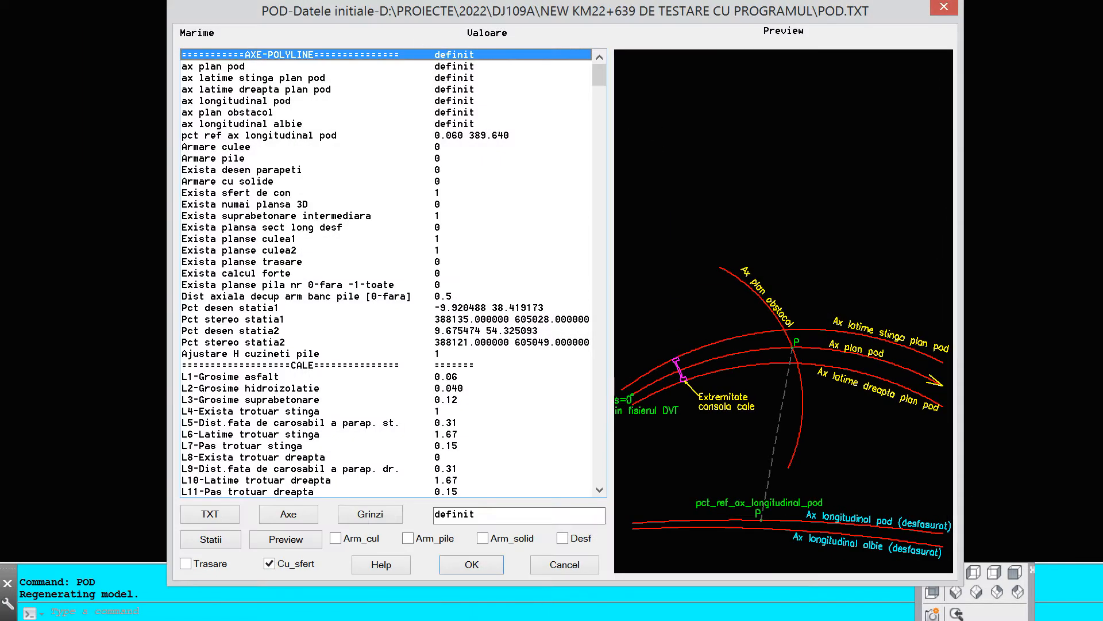
click(231, 68)
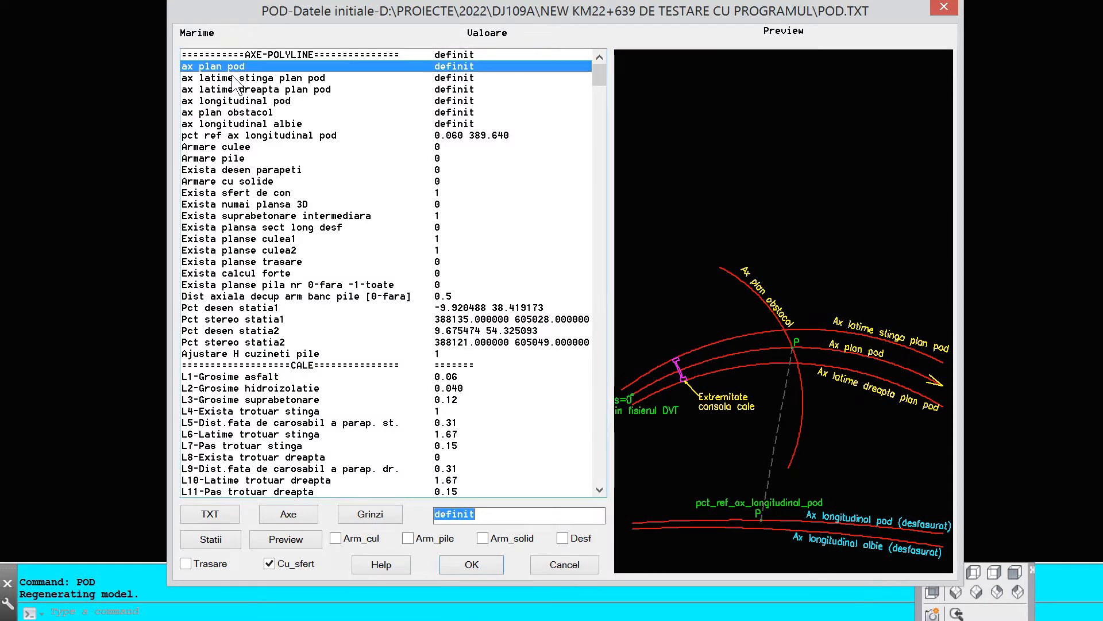
click(288, 514)
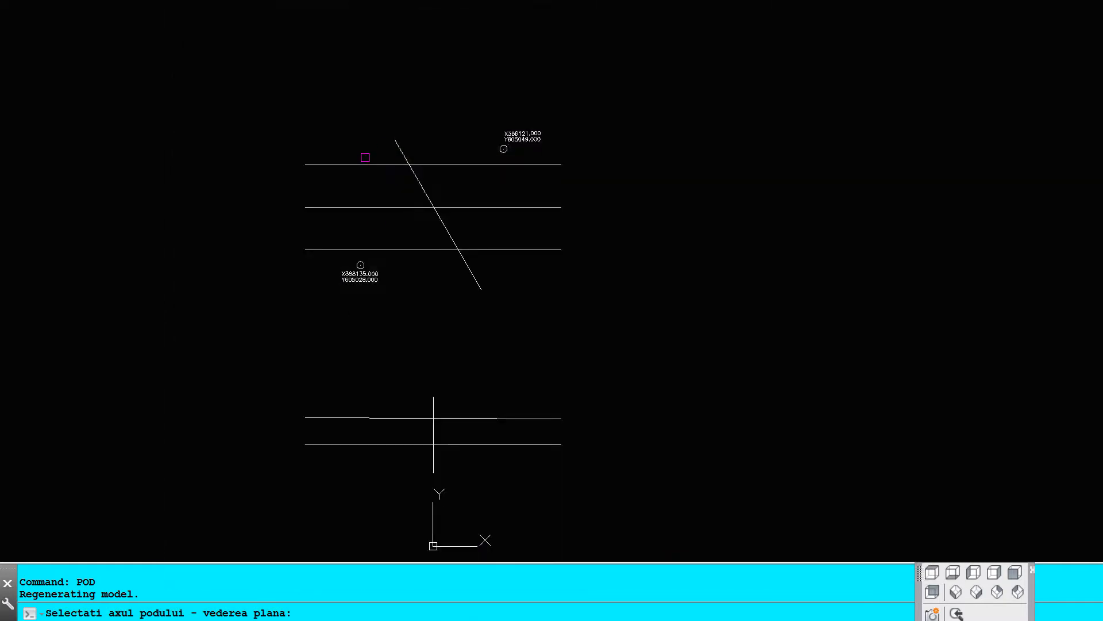
click(363, 209)
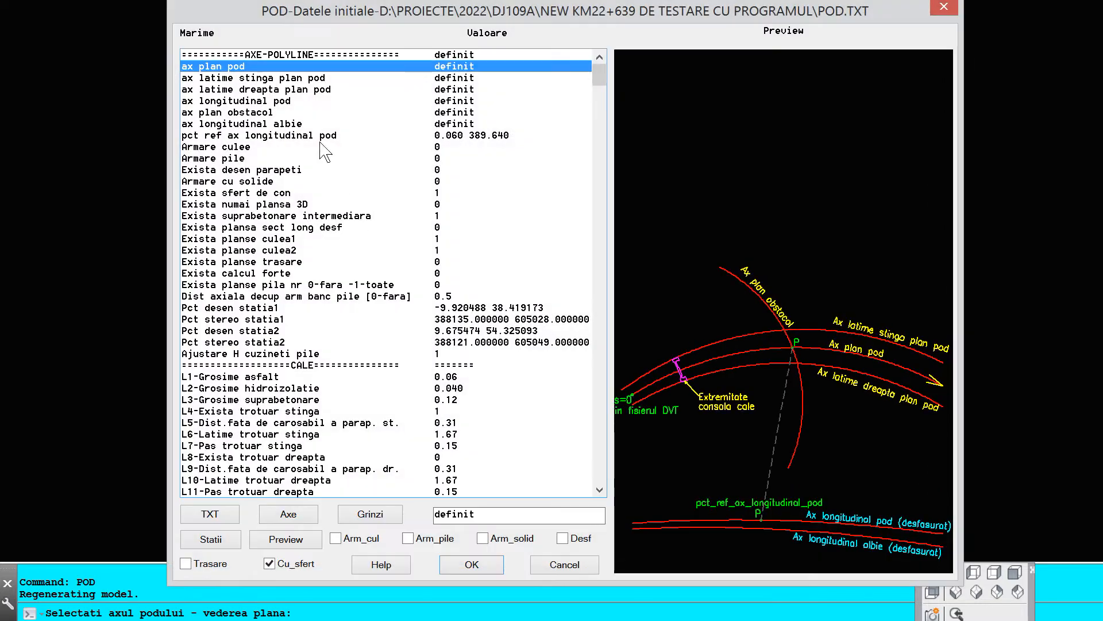
- Define "ax latime stinga plan pod" from the plan's upper horizontal line and "ax latime dreapta plan pod" from its lower one
click(306, 78)
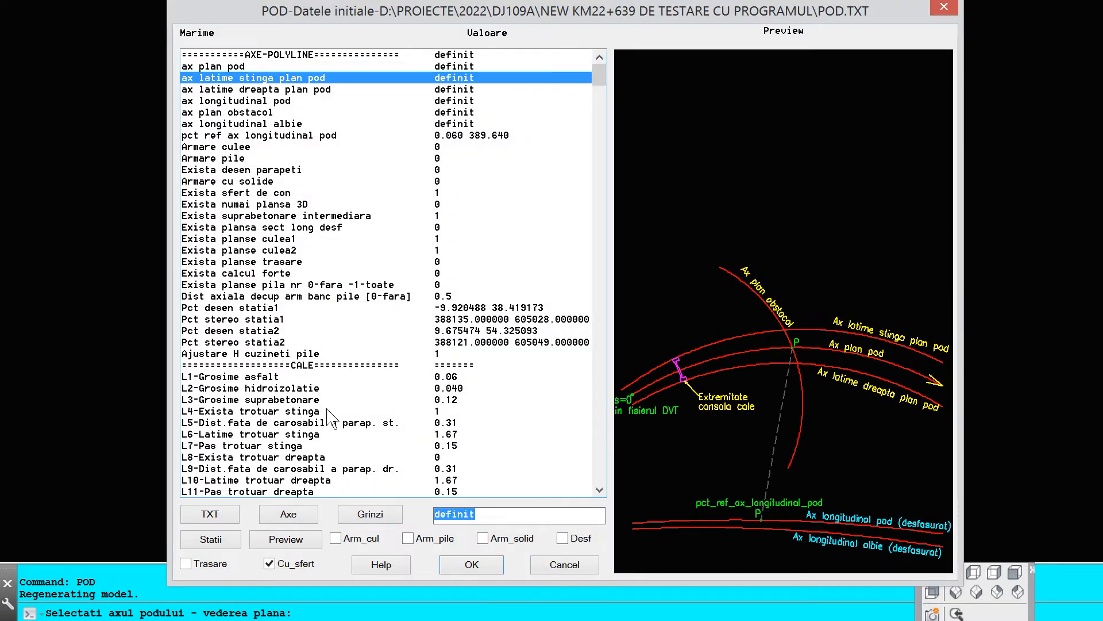
click(297, 515)
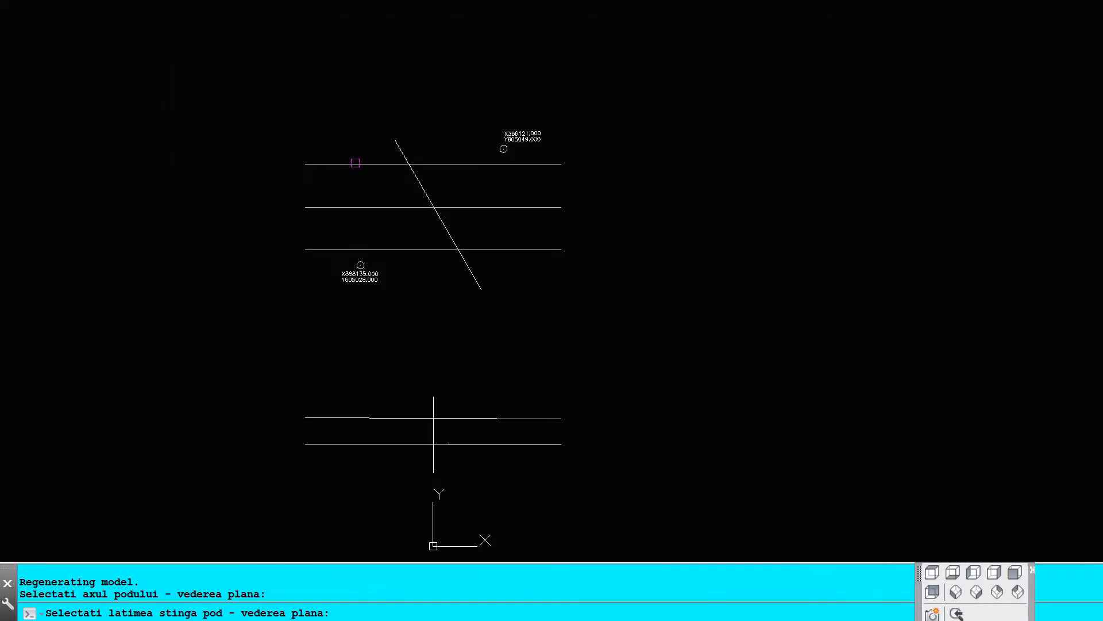
click(355, 164)
click(285, 89)
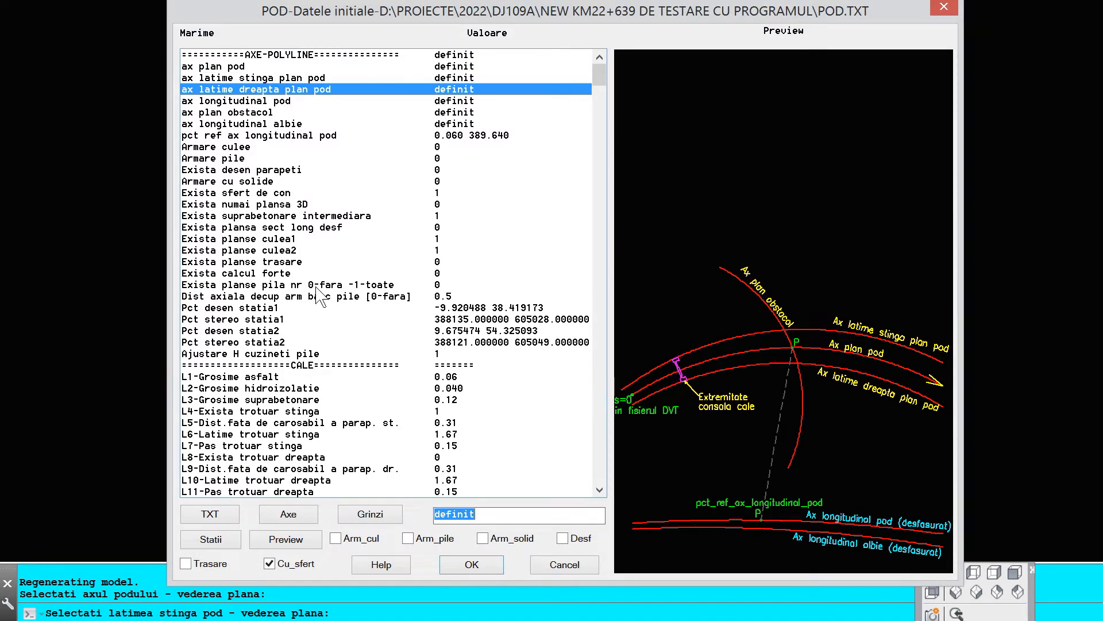
click(296, 513)
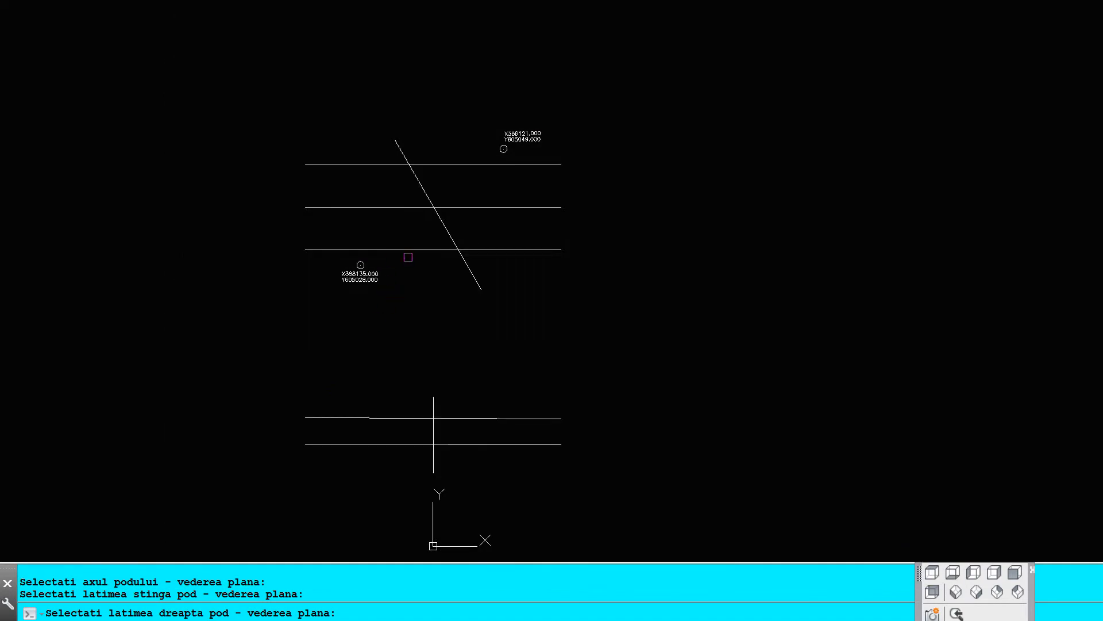
click(409, 249)
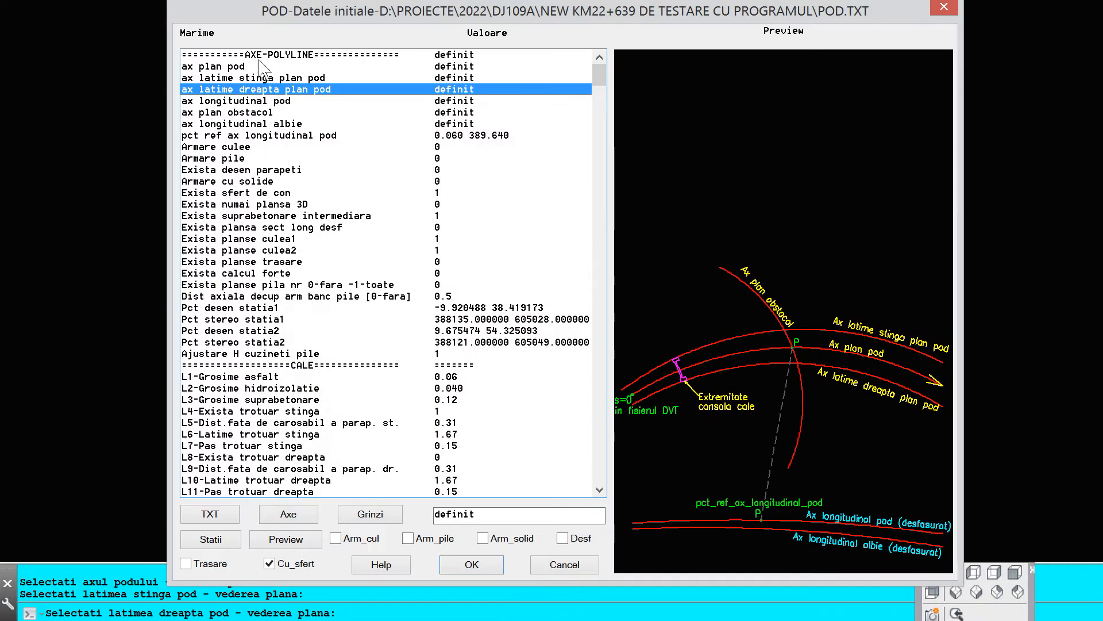
- Define "ax longitudinal pod" from the upper profile line, with the vertical line's upper endpoint as reference point at elevation 323
click(250, 102)
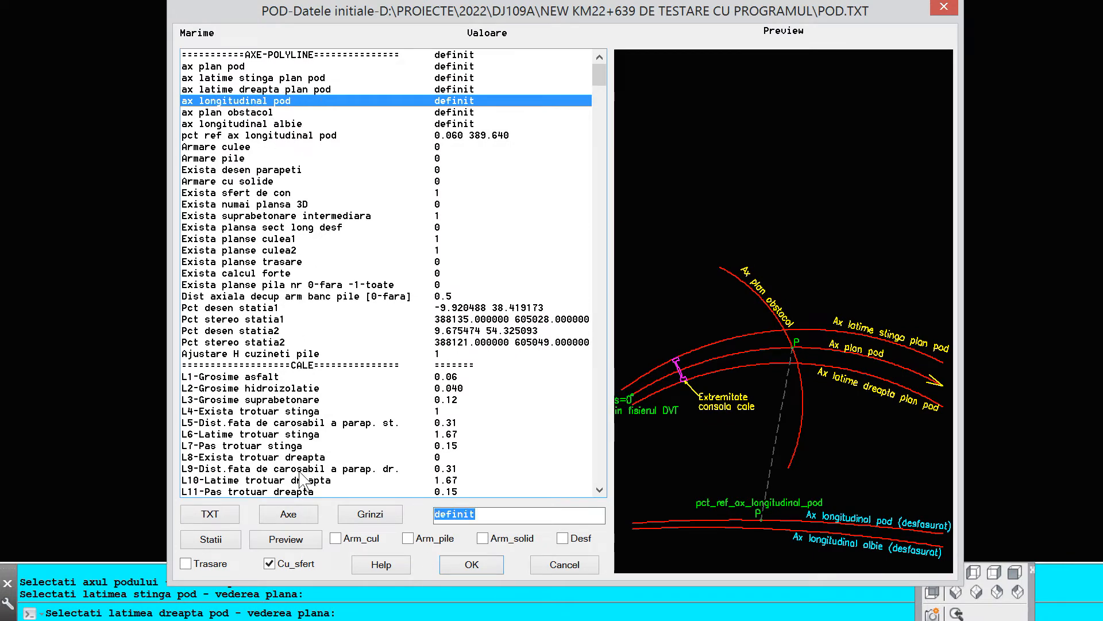
click(291, 514)
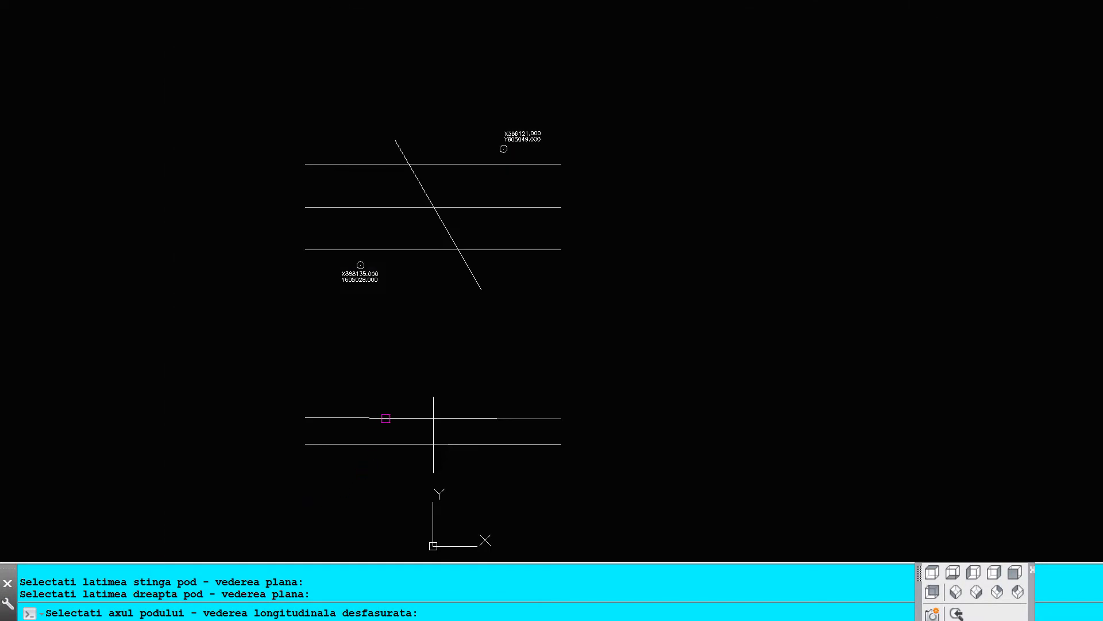
click(386, 419)
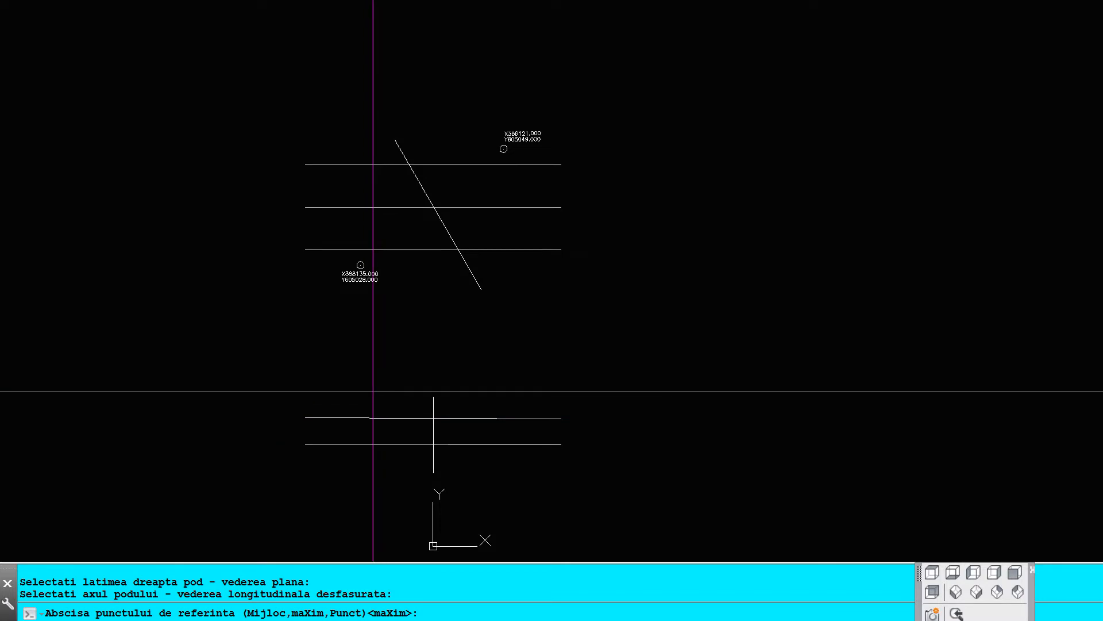
text(P)
key(Return)
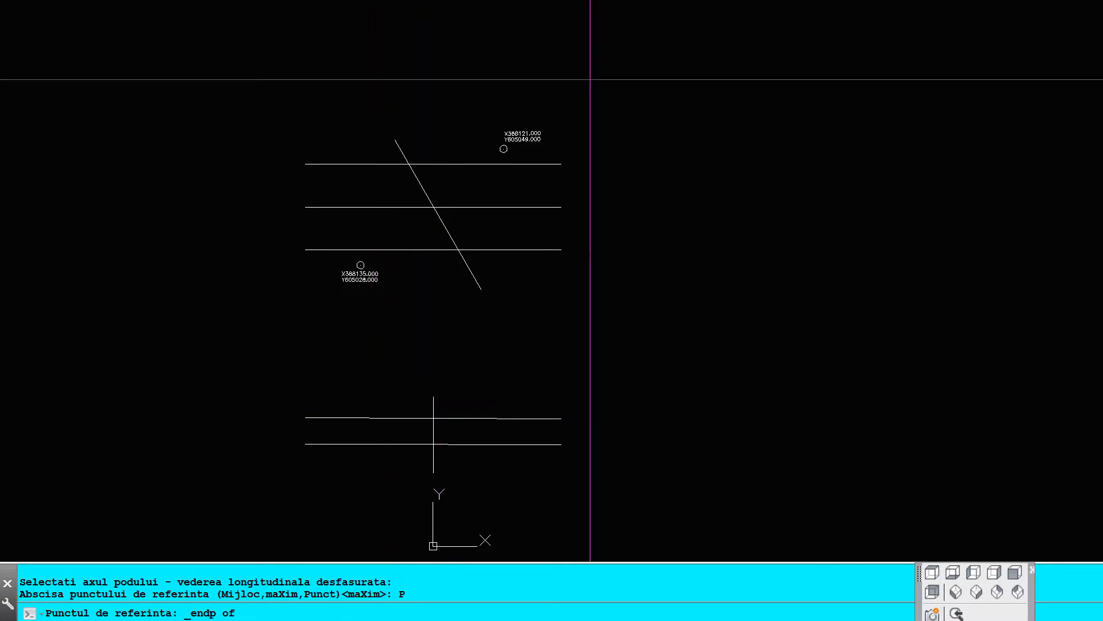
click(432, 394)
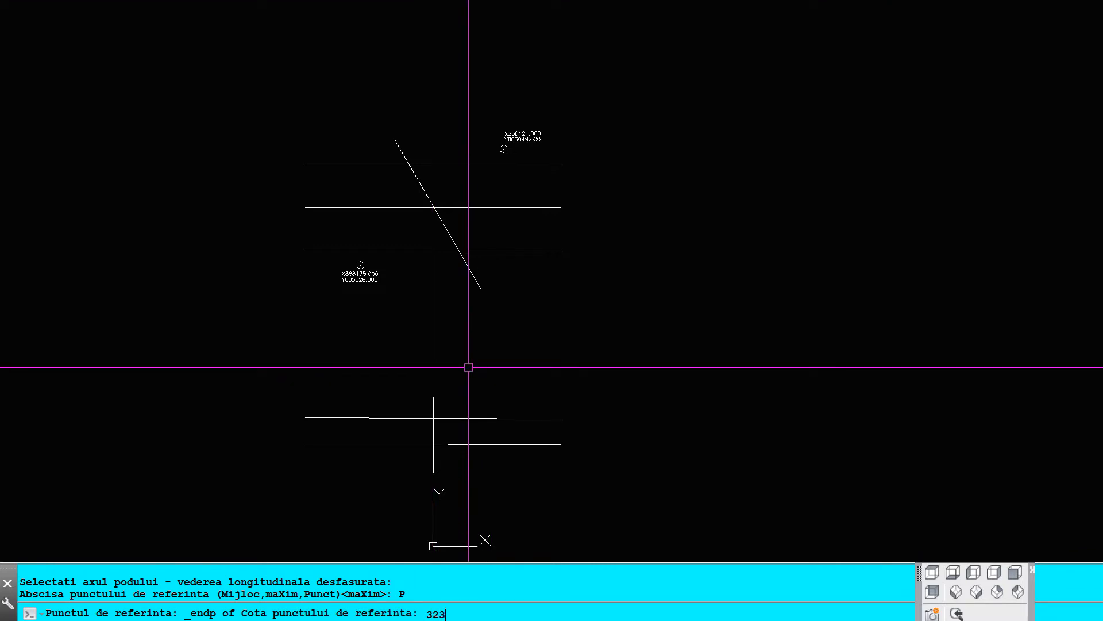
text(323)
key(Return)
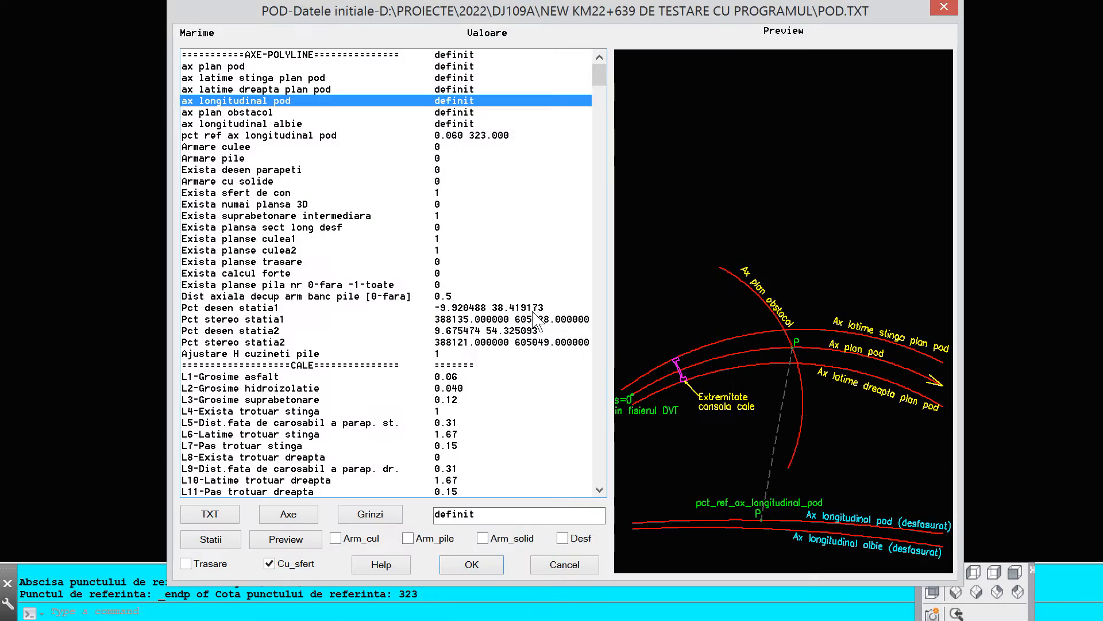
- Define "ax plan obstacol" from the plan's slanted stream line and "ax longitudinal albie" from the lower profile line
click(243, 113)
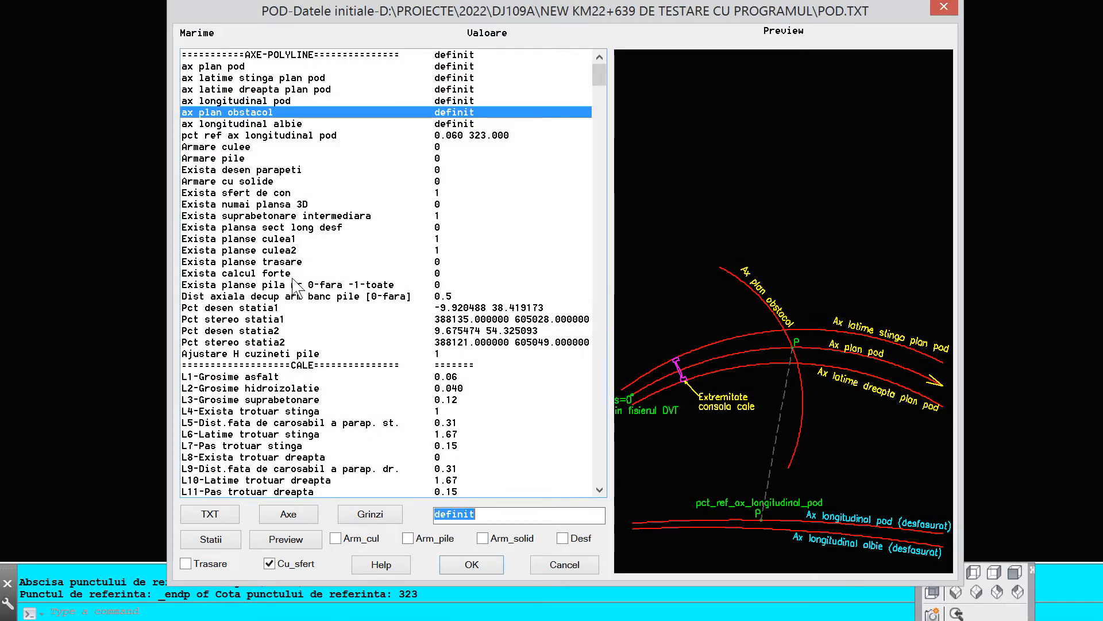
click(287, 513)
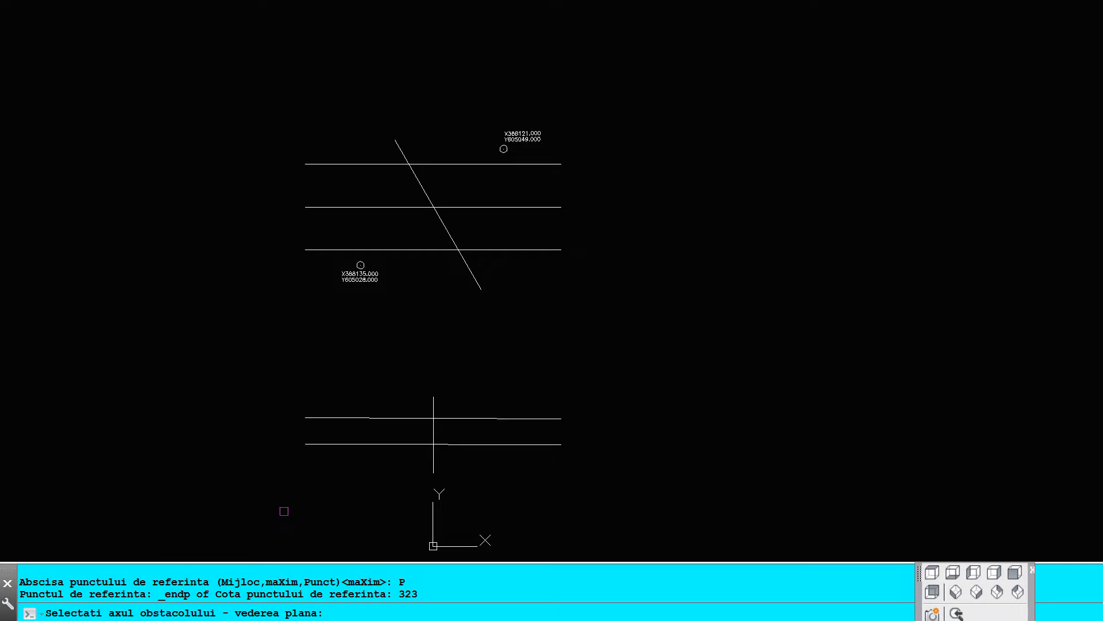
click(422, 185)
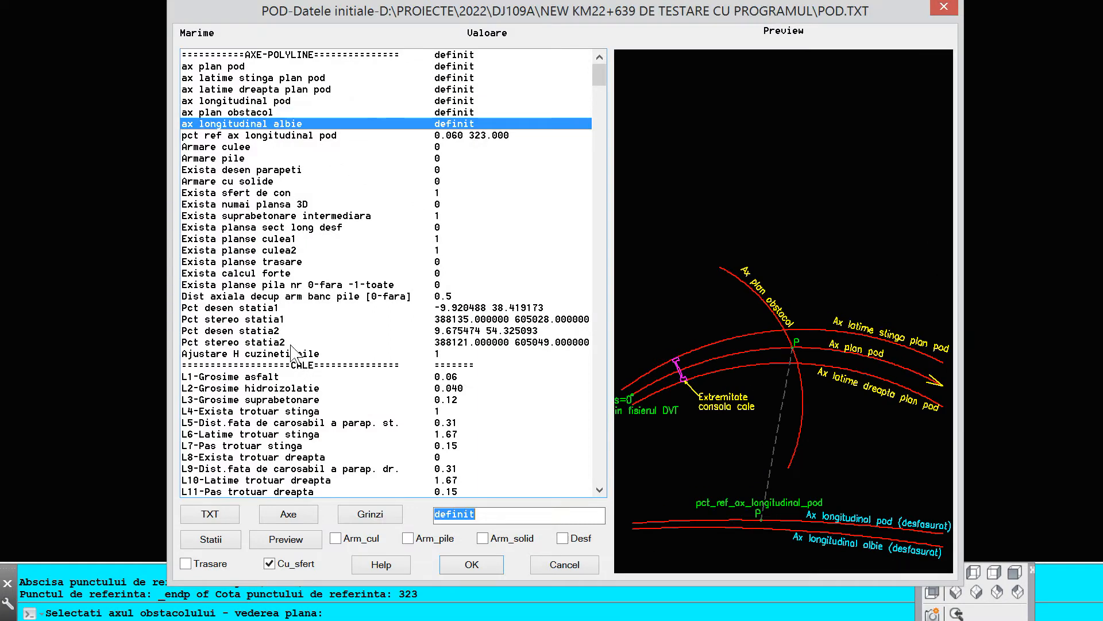
click(288, 513)
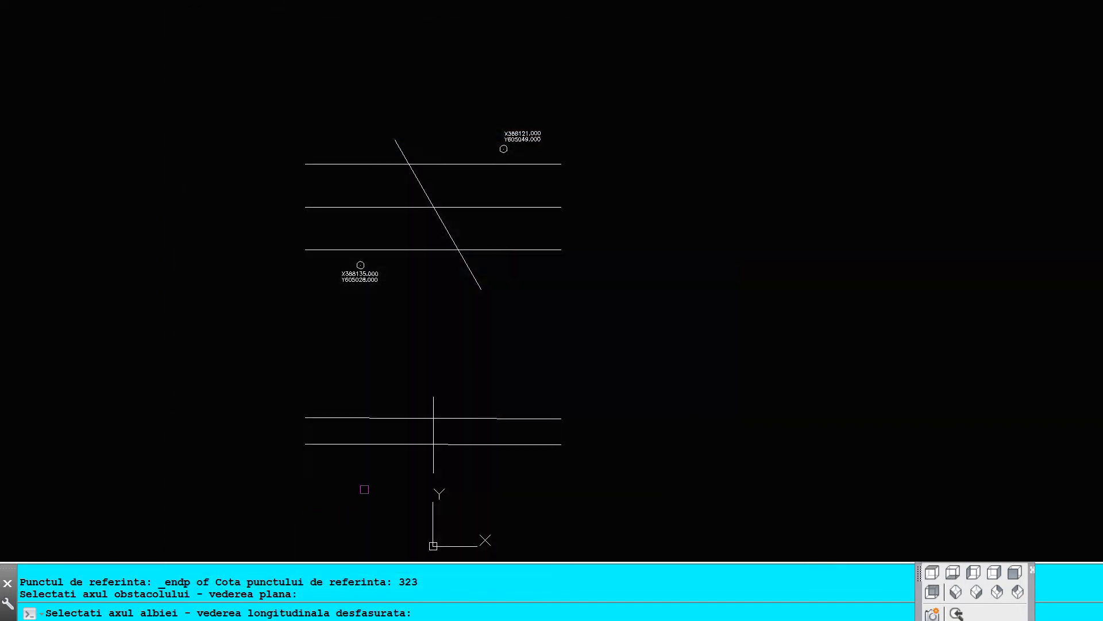
click(434, 443)
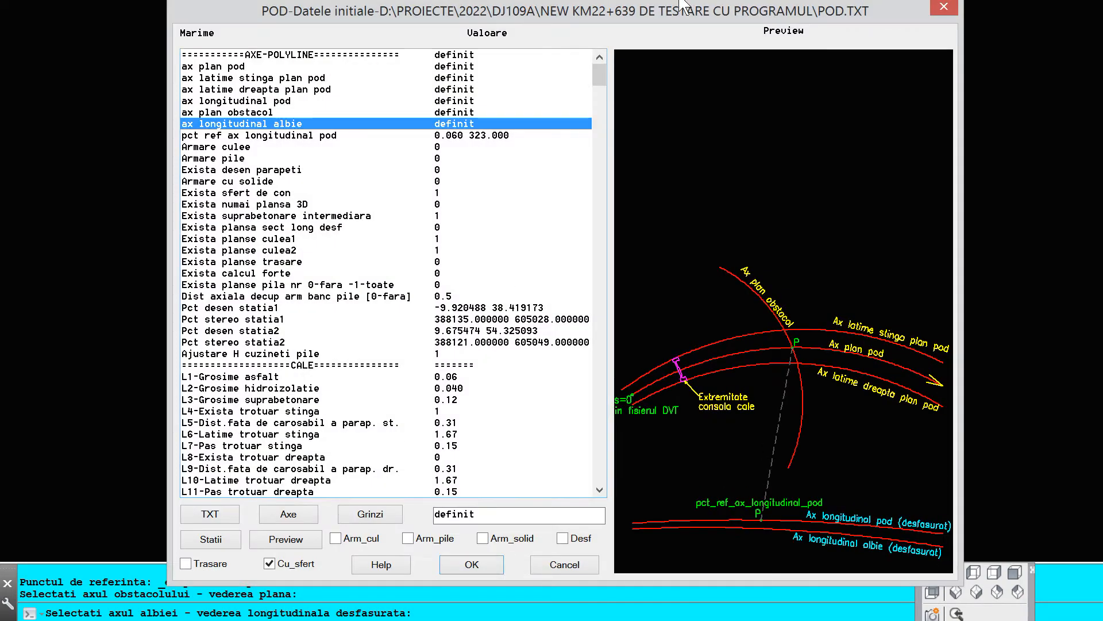
- Check the central span distance and choose beam G-T42 from the beam library for girder type 1
drag(597, 67, 594, 124)
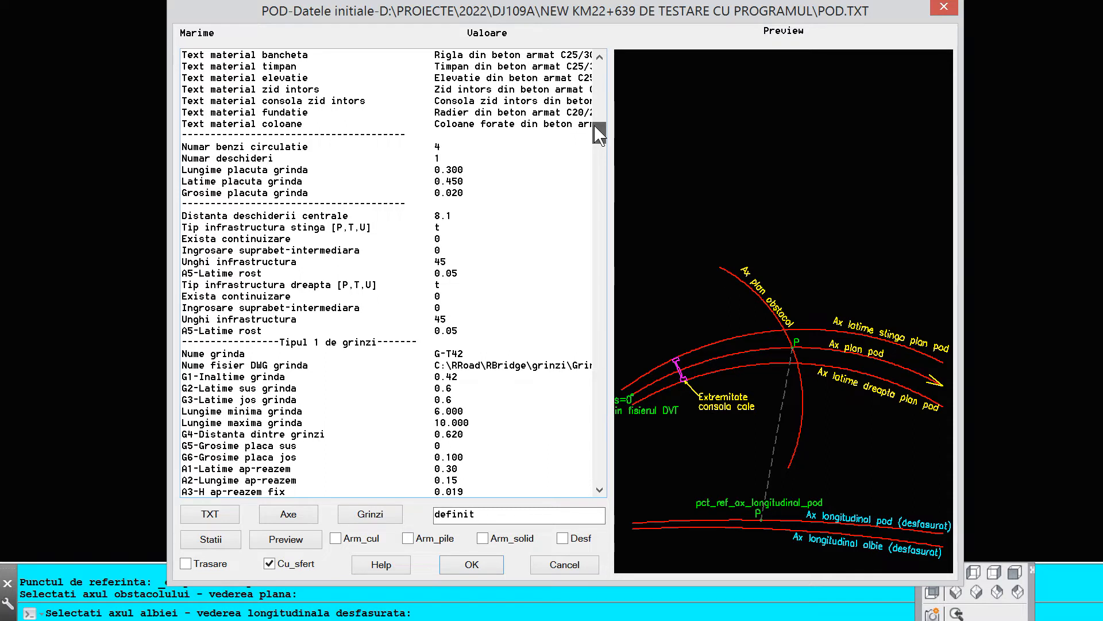
drag(594, 124, 594, 127)
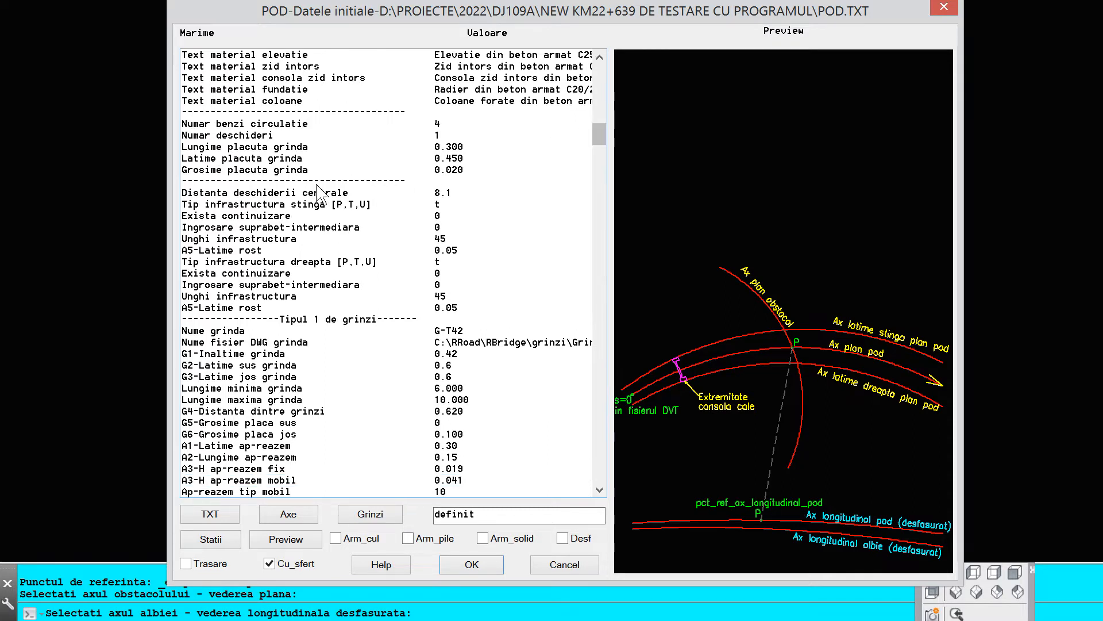
click(290, 194)
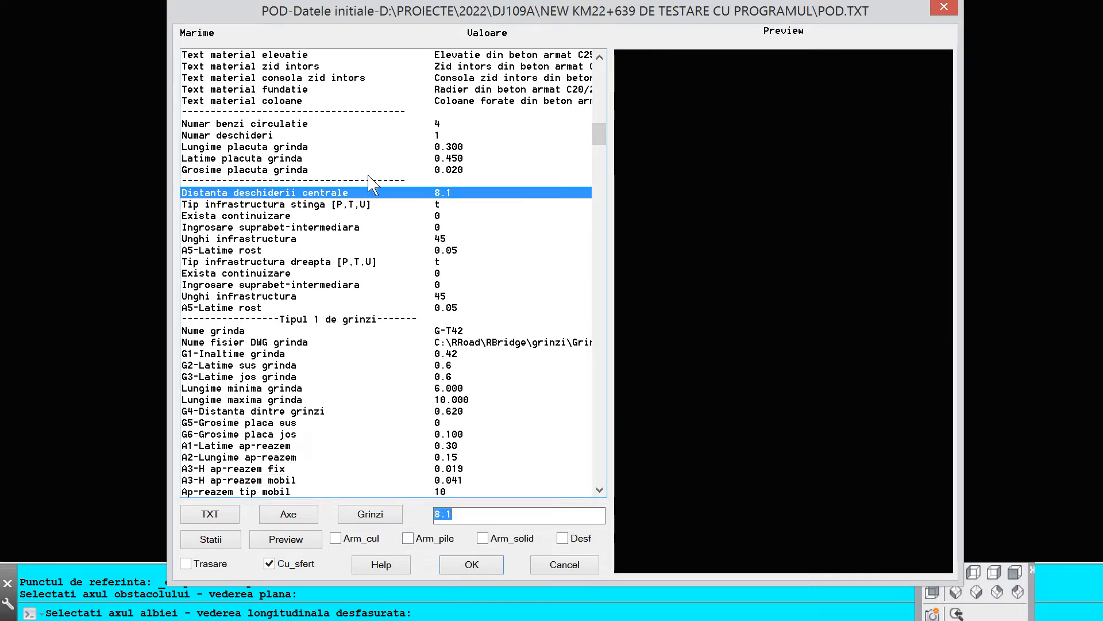
click(228, 332)
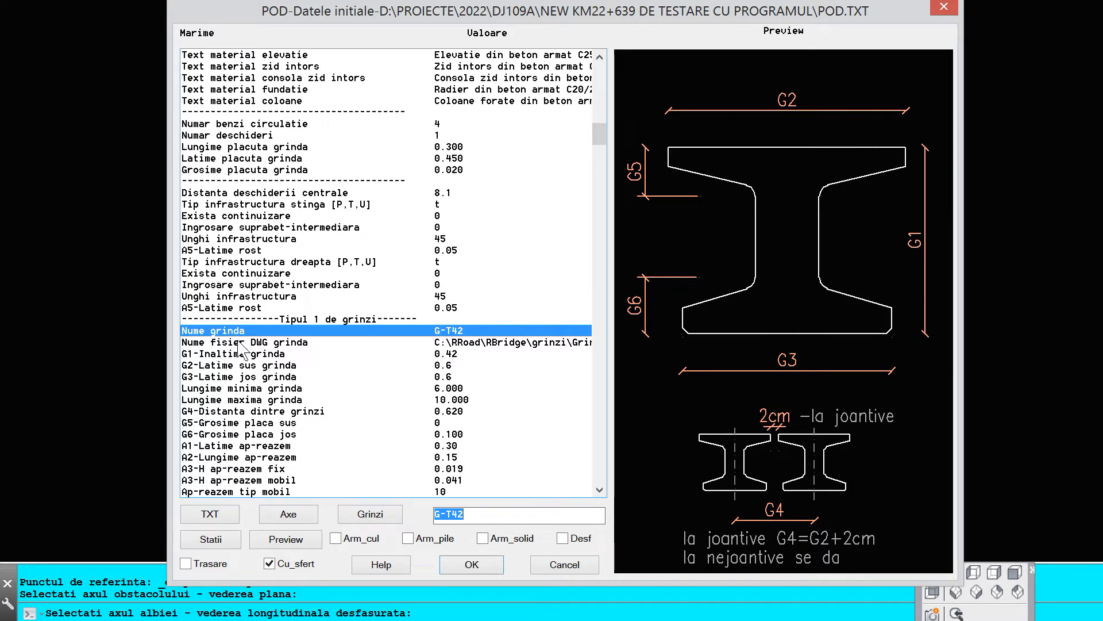
click(240, 344)
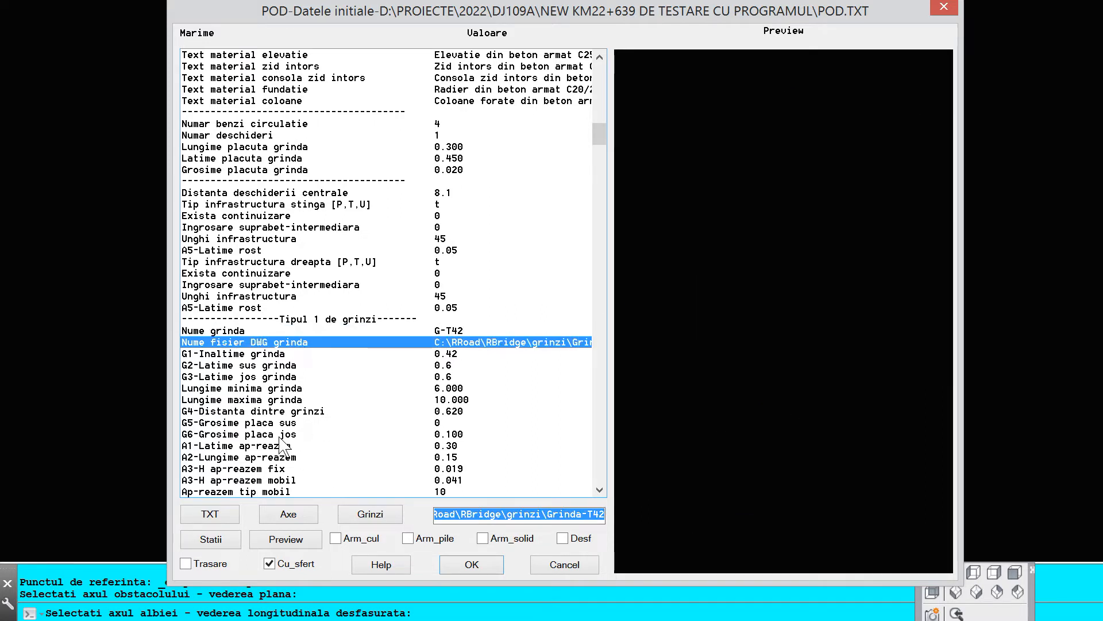
click(236, 332)
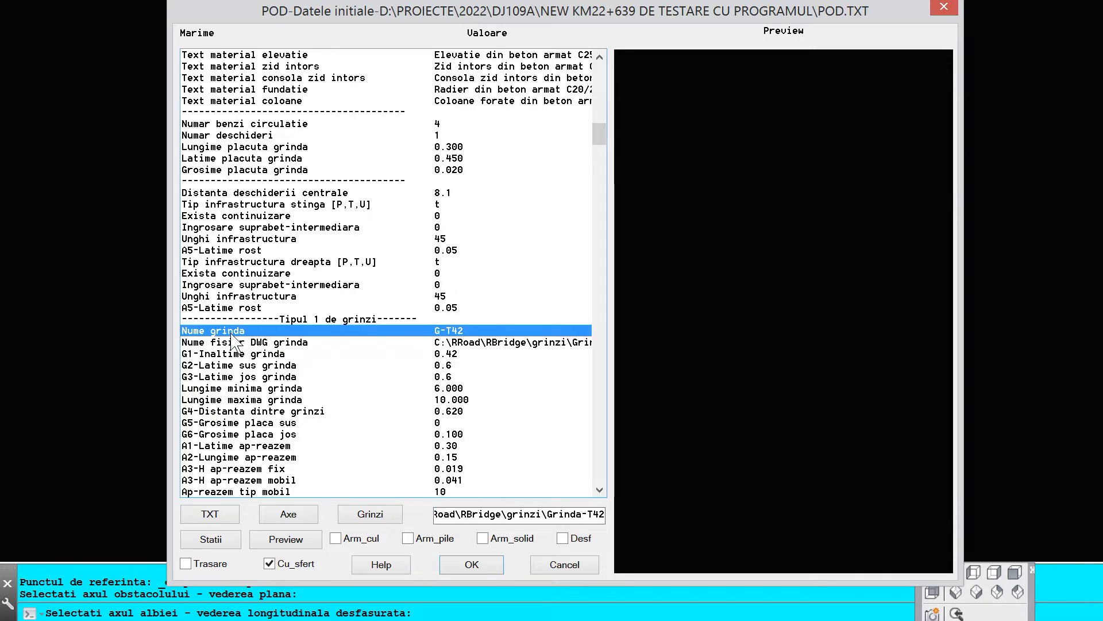
click(370, 514)
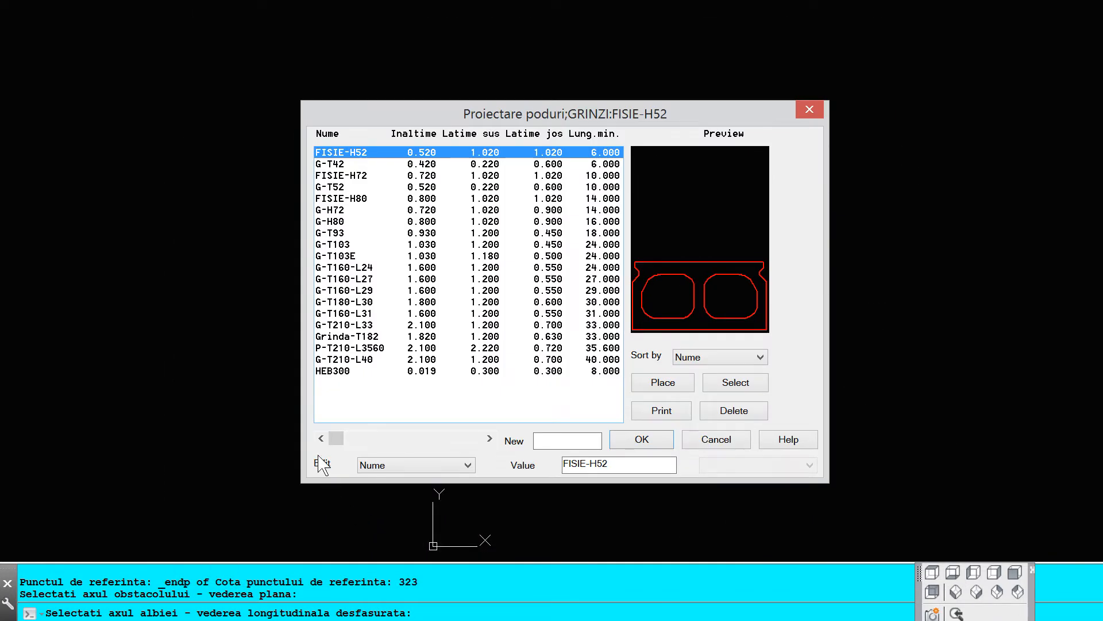
click(333, 163)
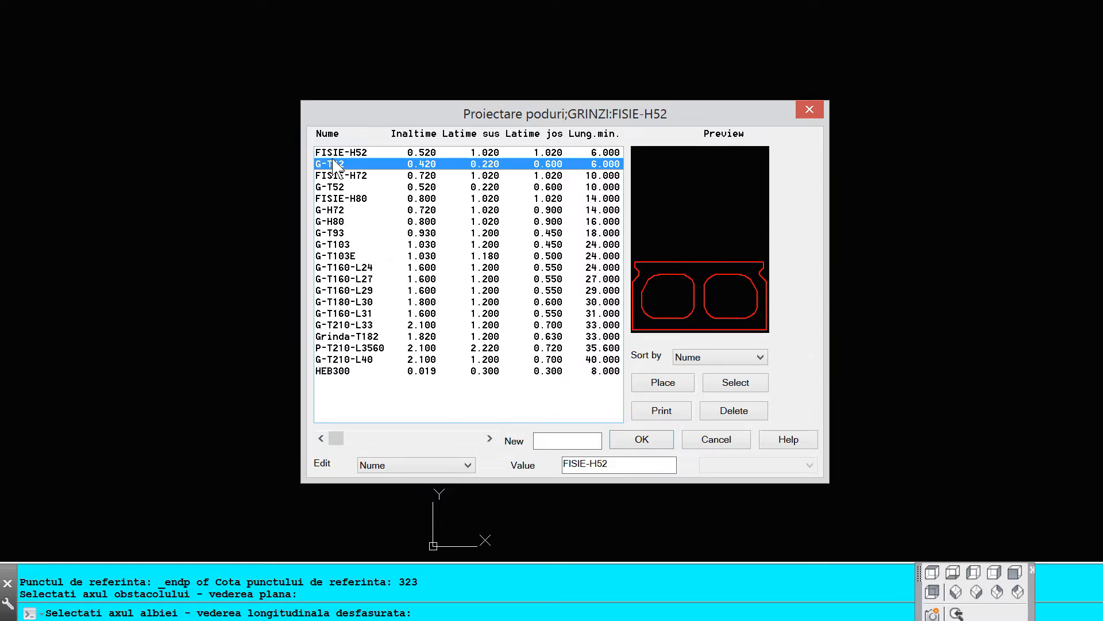
click(638, 438)
- Review the start abutment's bearing height C10 and left return wall thickness Z1, and accept the bridge's initial data
drag(604, 119, 619, 226)
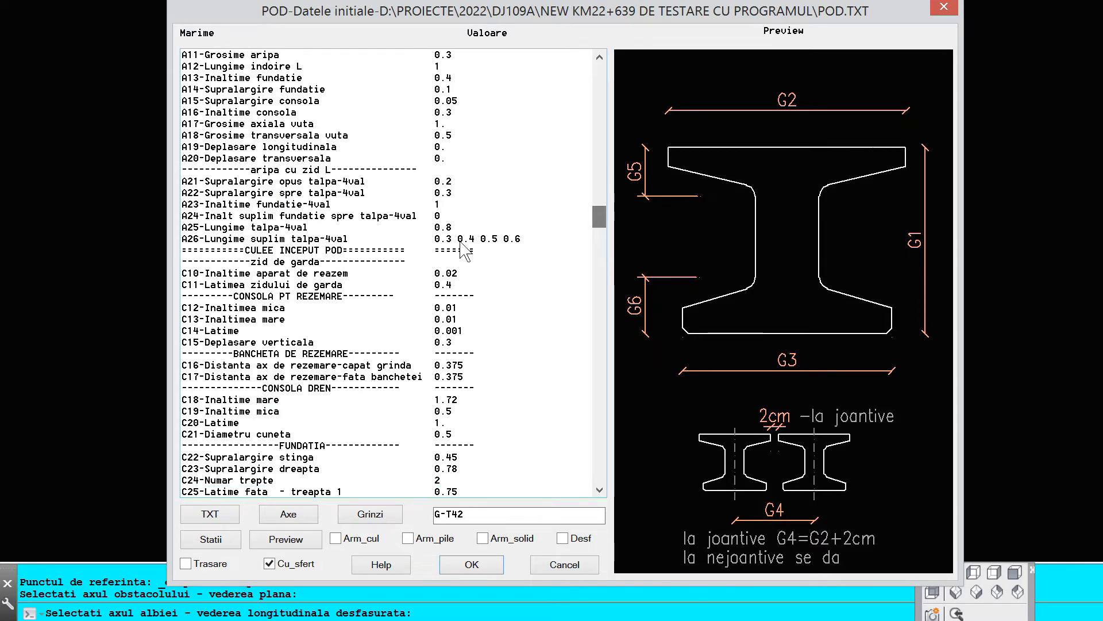
click(321, 274)
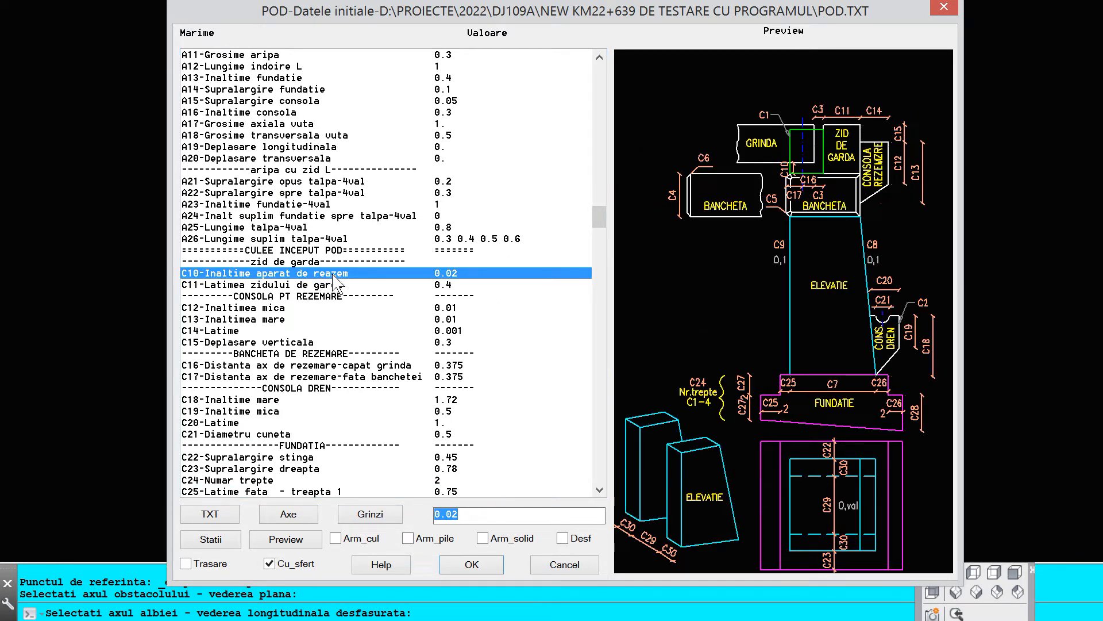
drag(597, 211, 599, 236)
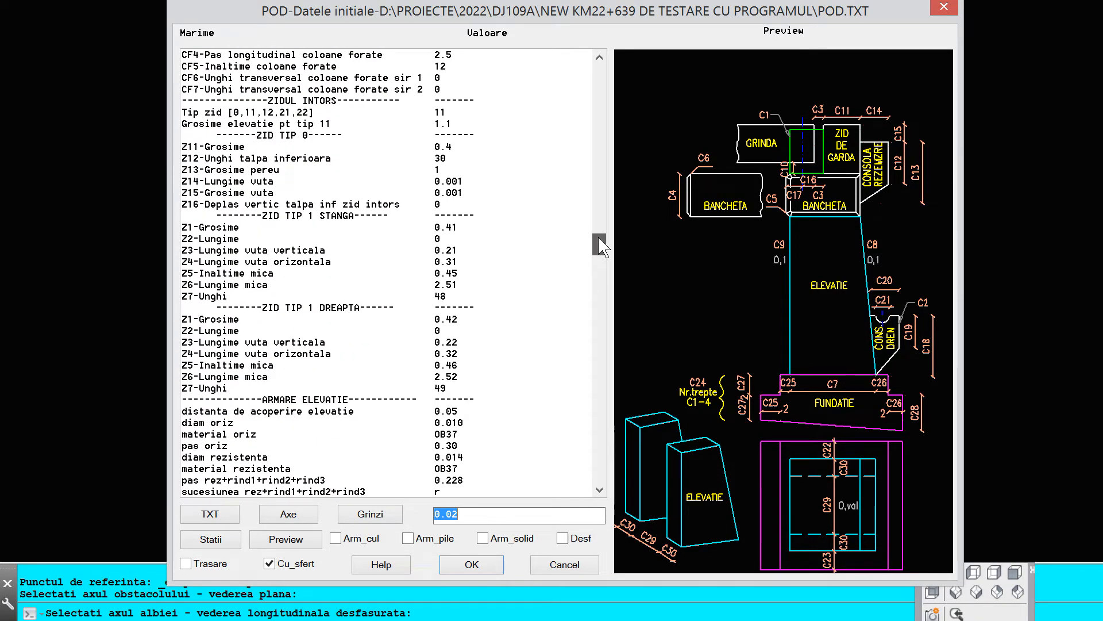
drag(602, 246, 601, 245)
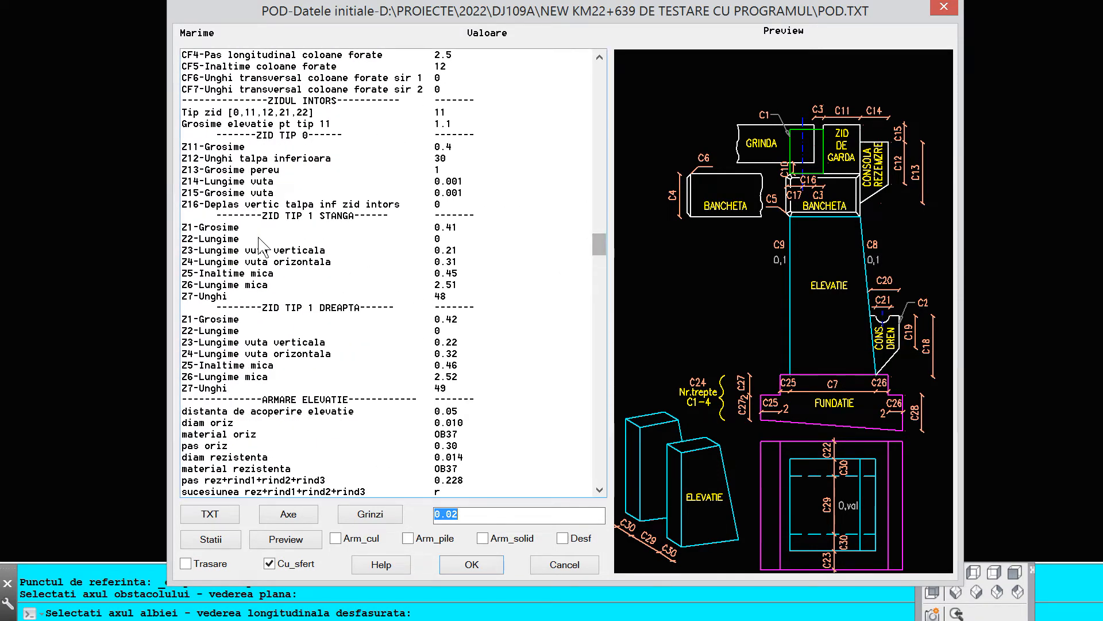
click(223, 228)
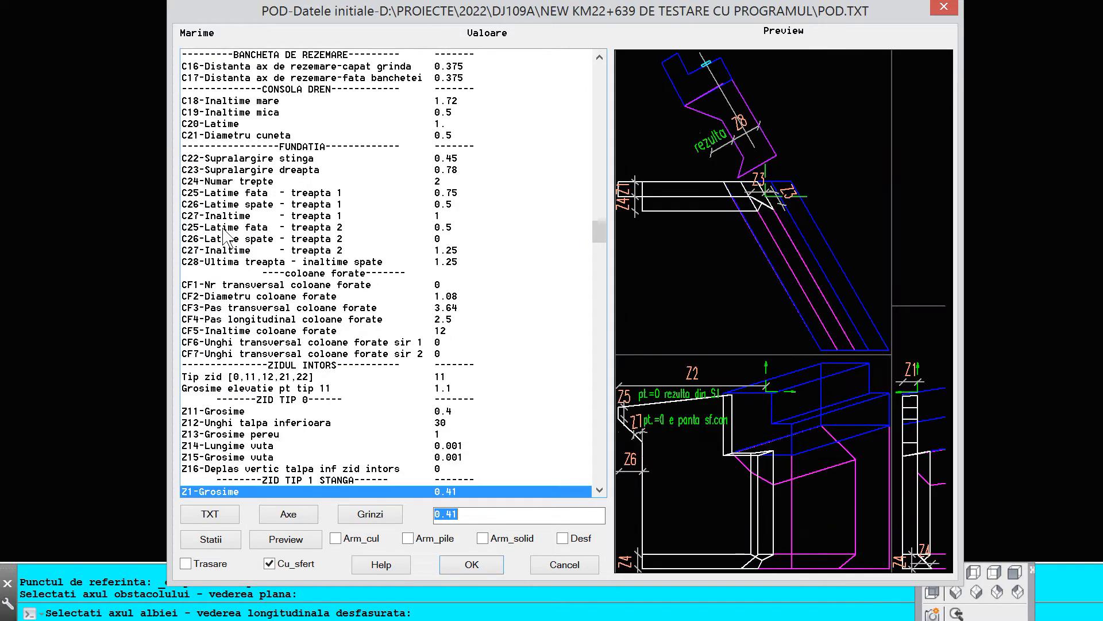
drag(602, 224, 606, 275)
click(471, 564)
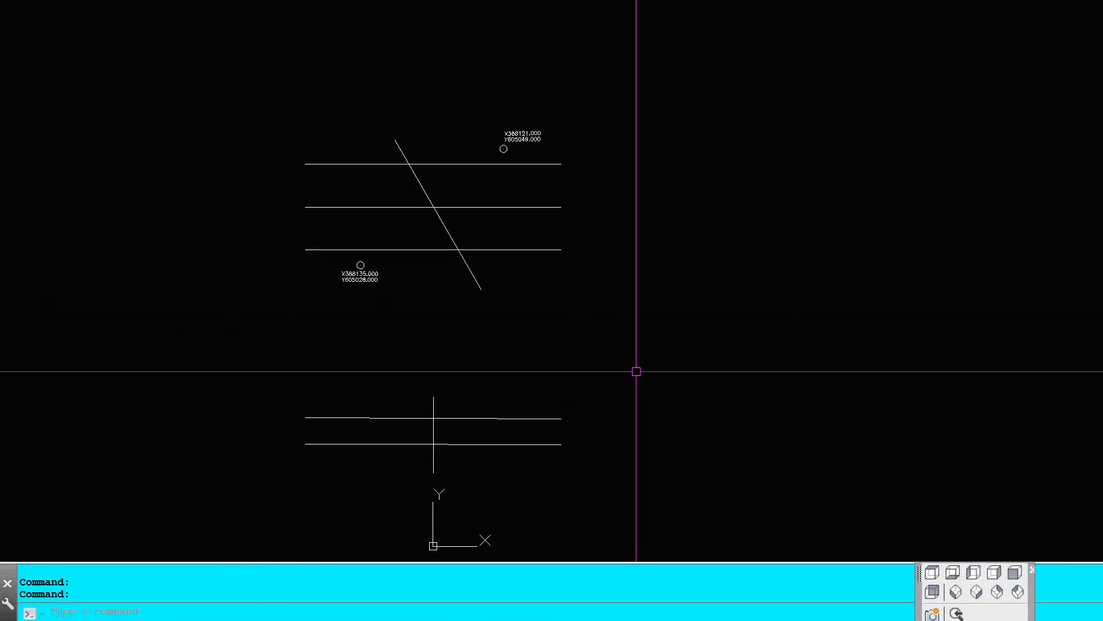
- Run the POD command again and enable abutment reinforcement with the Arm_cul option
text(POD)
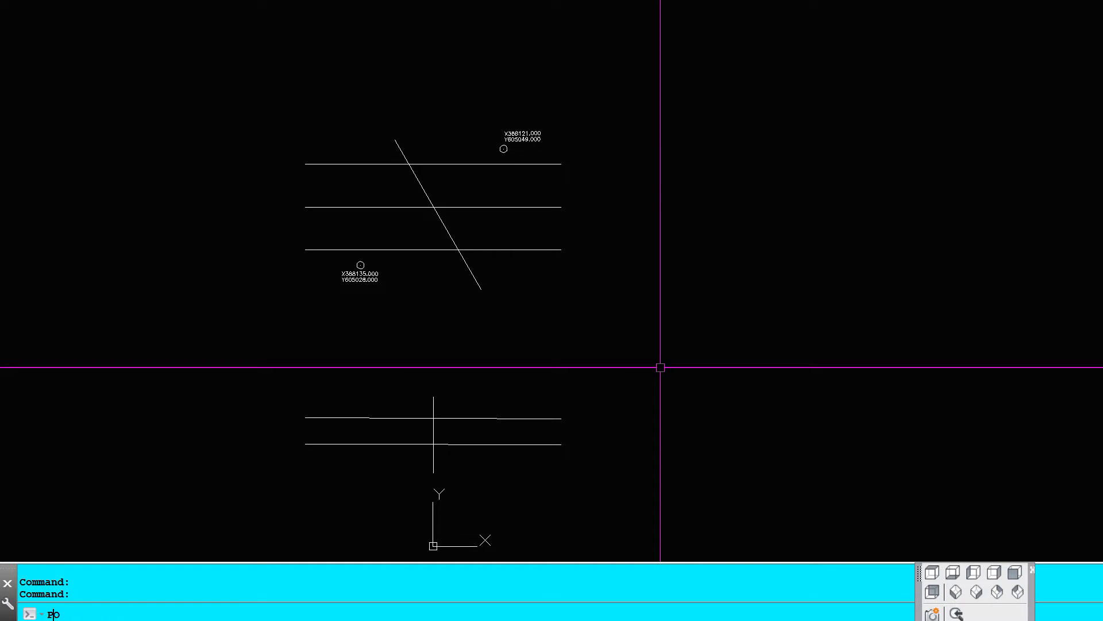
key(Return)
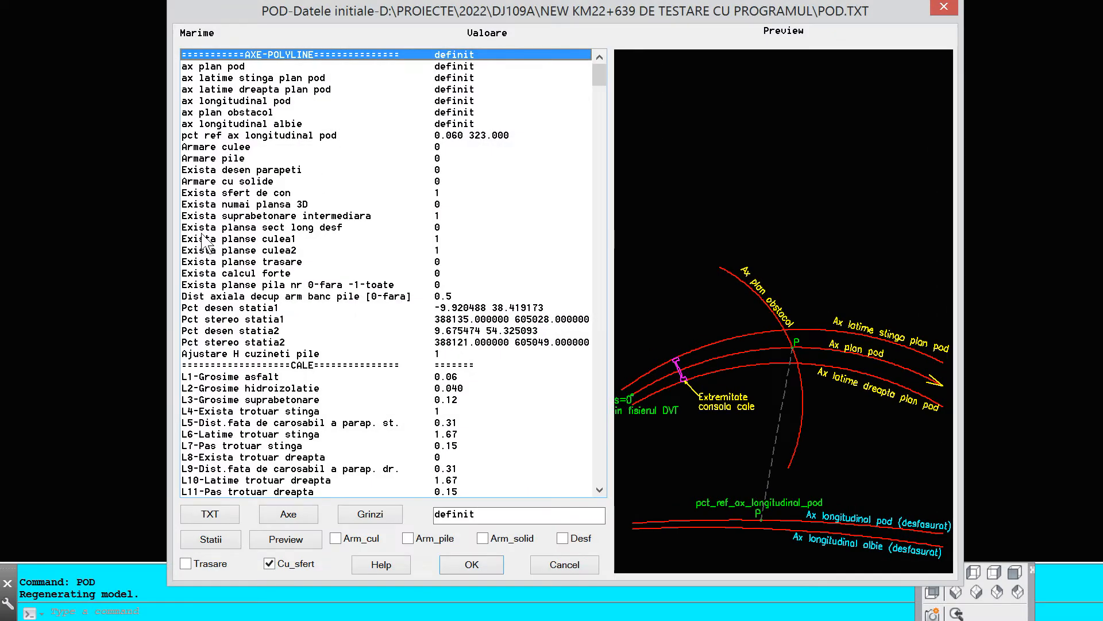
click(335, 539)
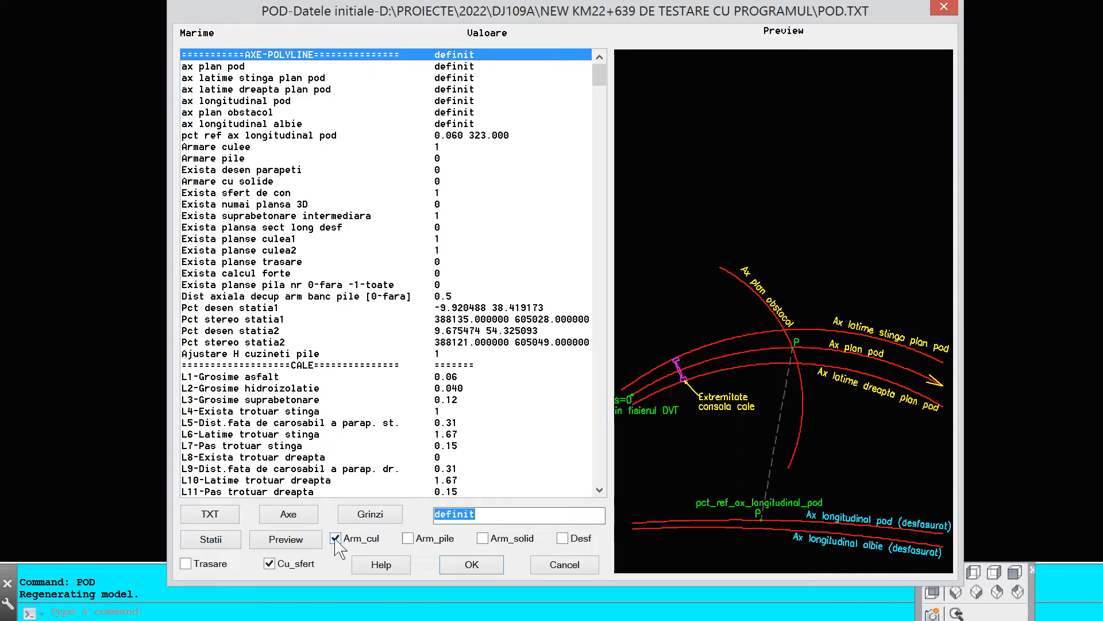
- Review the abutment's elevation, bench and return wall reinforcement parameters, and accept the data to generate the reinforced bridge drawings
drag(601, 79, 606, 268)
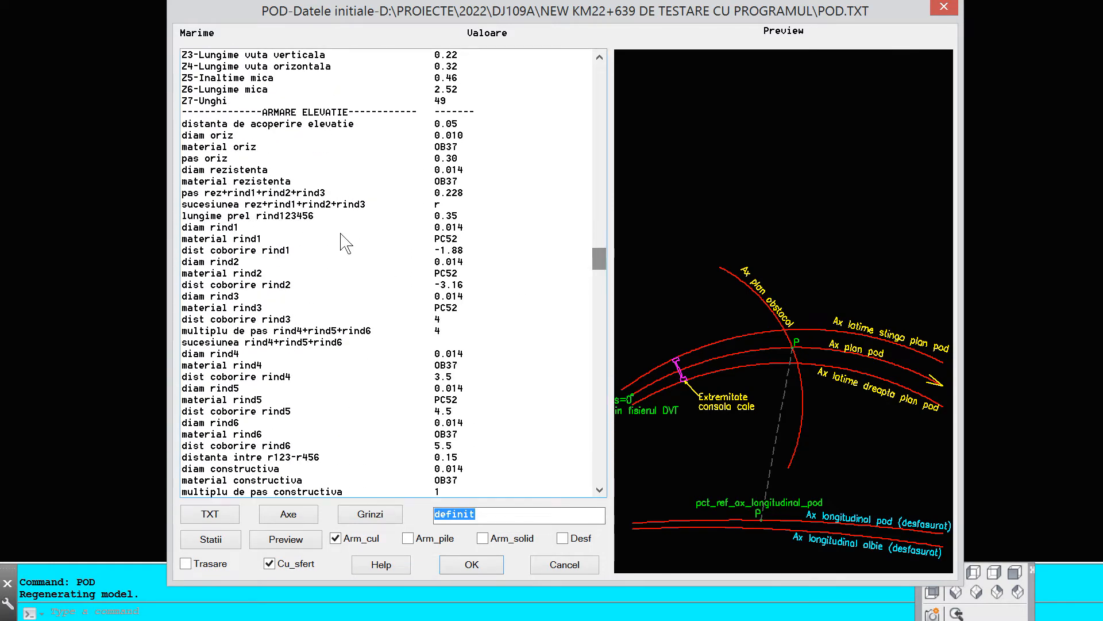
click(233, 149)
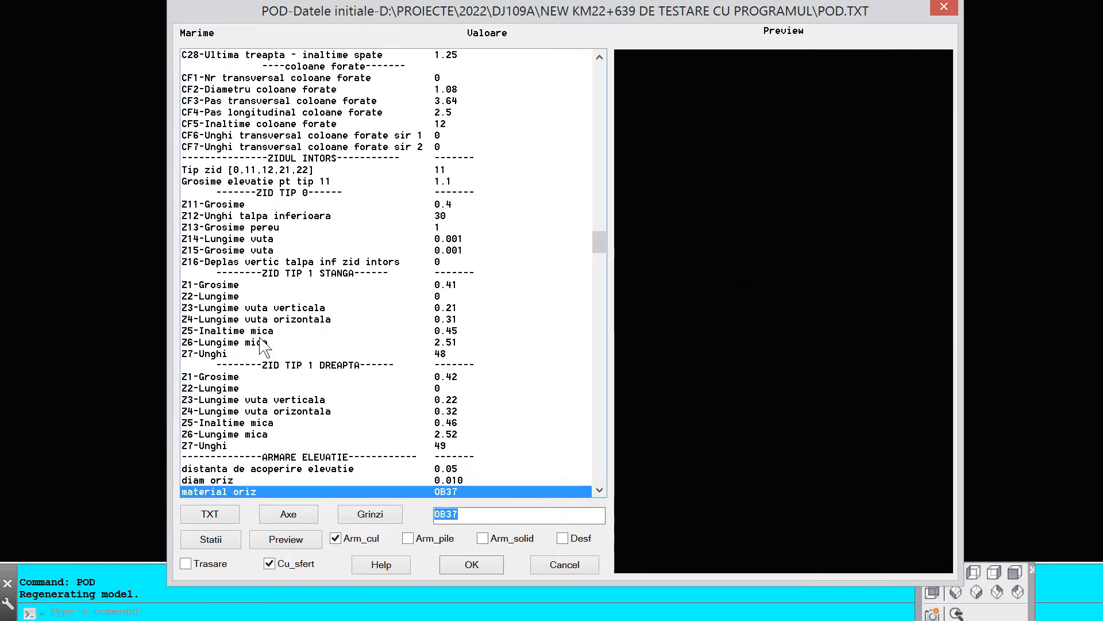
click(290, 457)
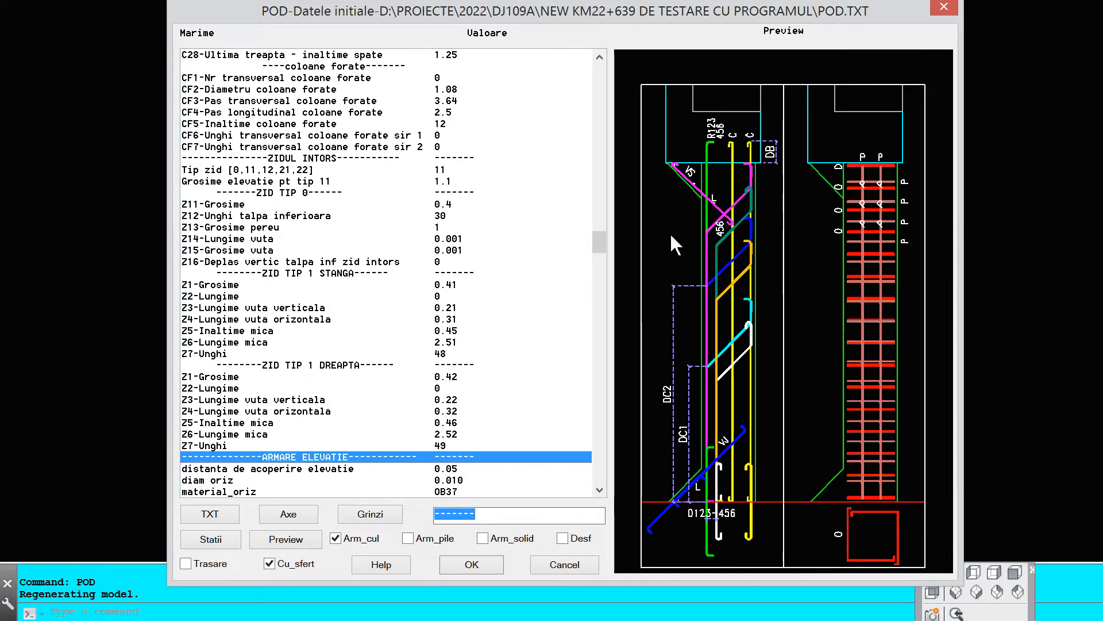
drag(596, 233, 605, 284)
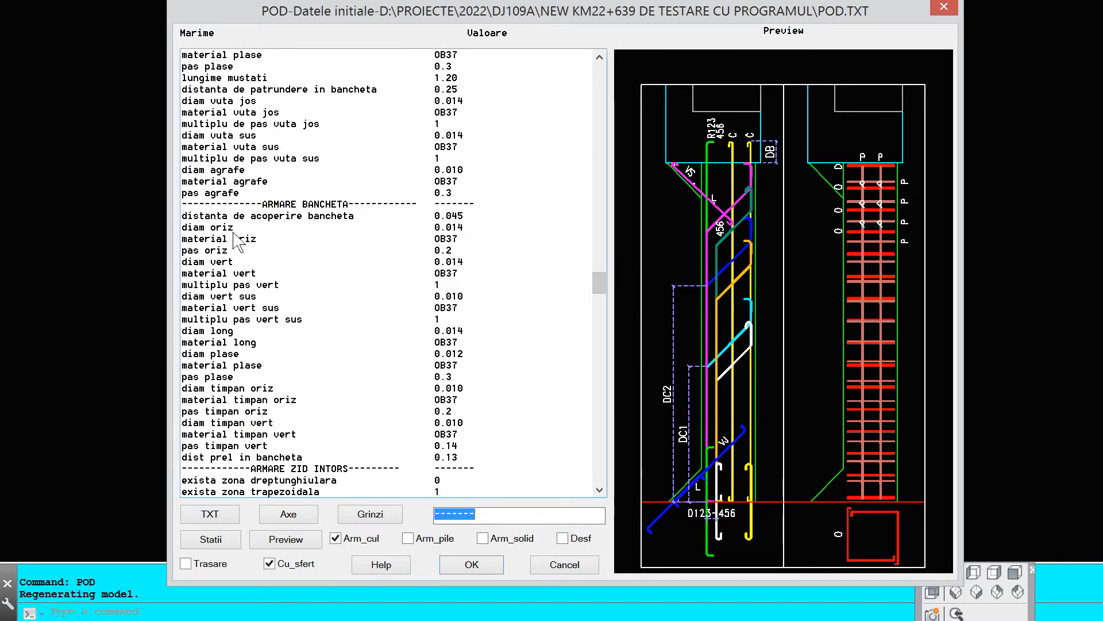
click(214, 228)
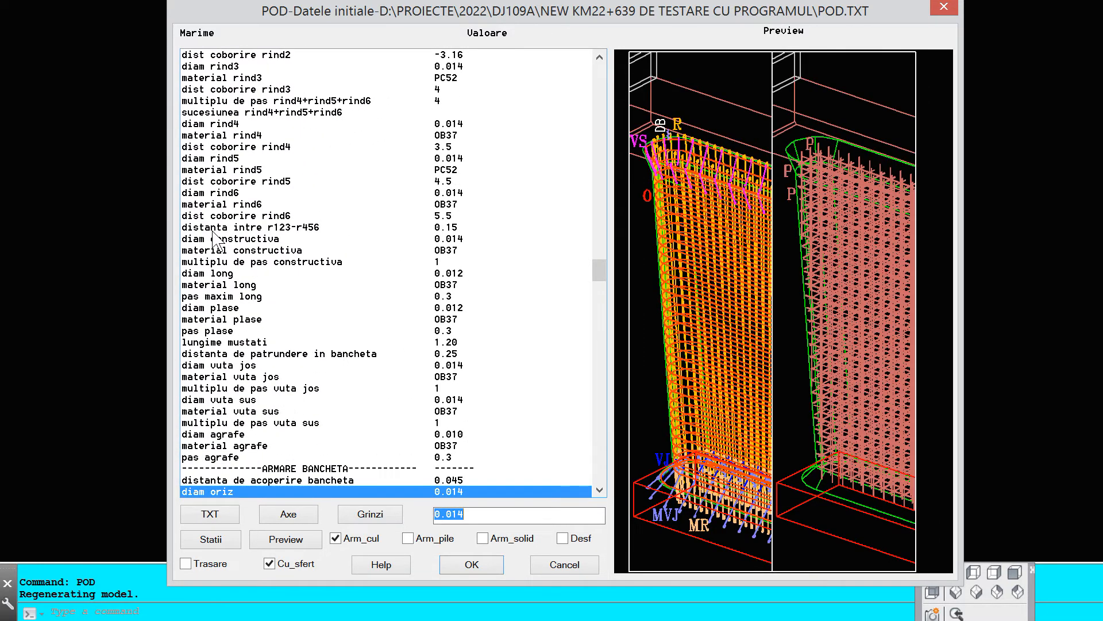
click(292, 469)
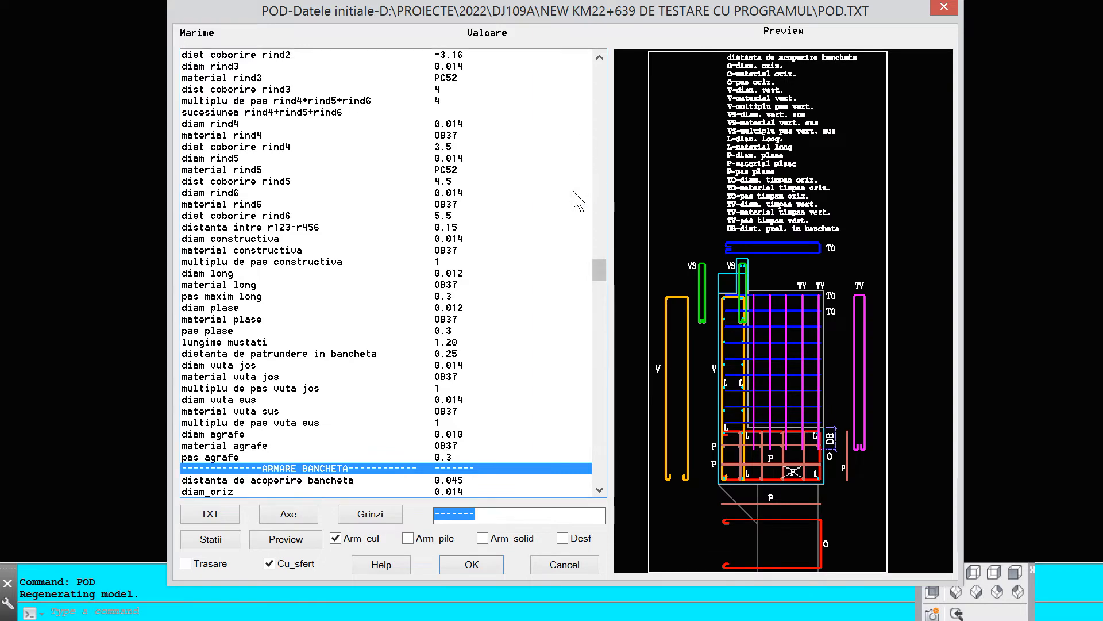
drag(596, 260, 599, 297)
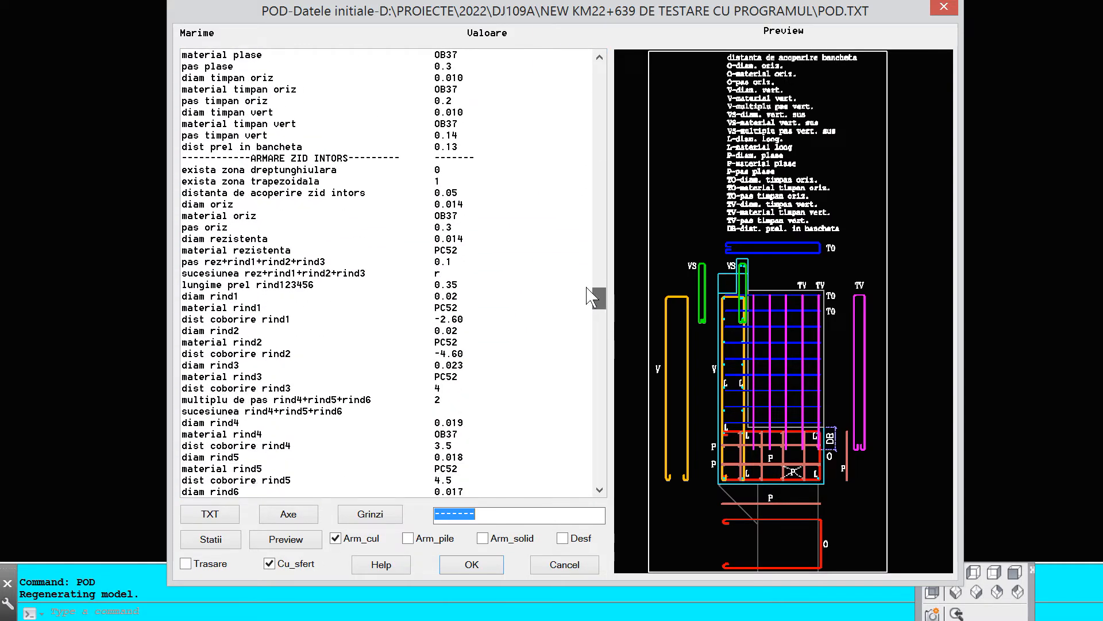
click(300, 158)
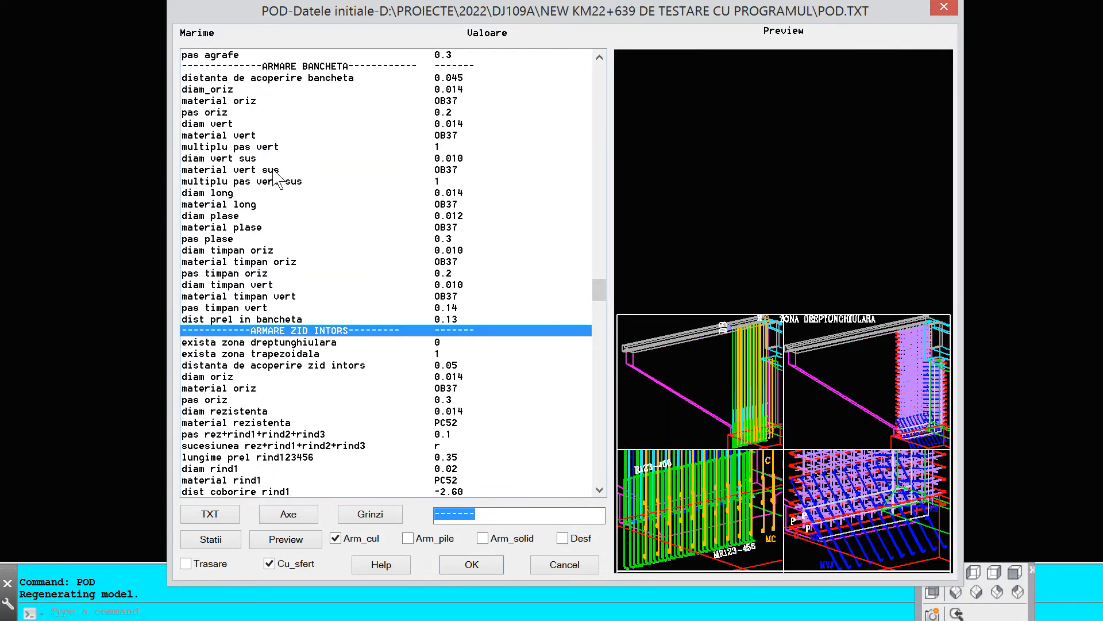
drag(599, 293, 600, 371)
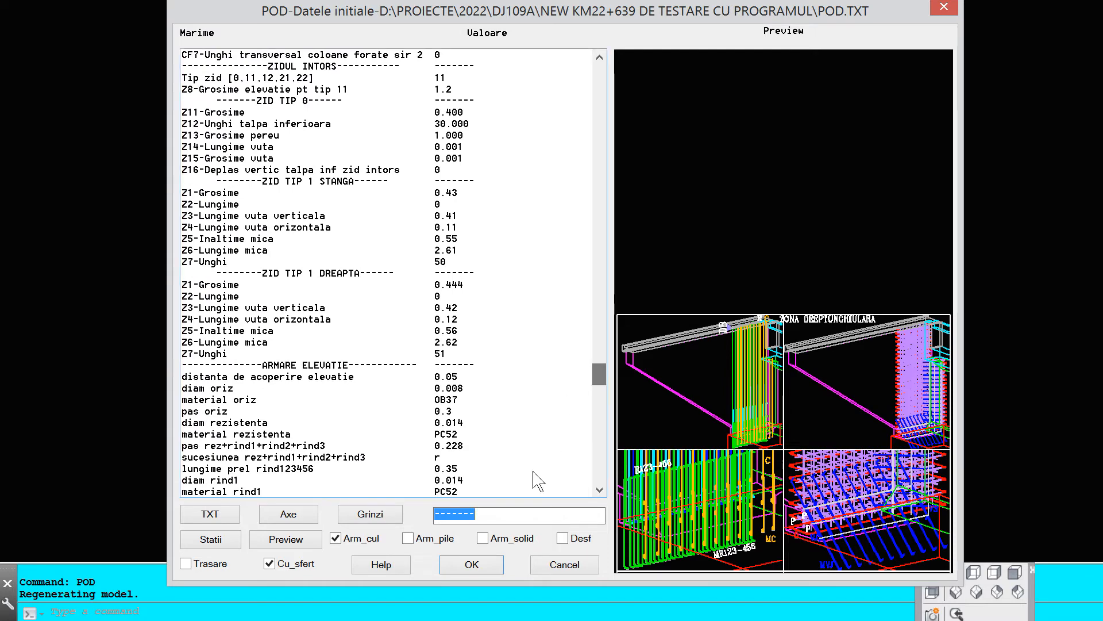
click(472, 564)
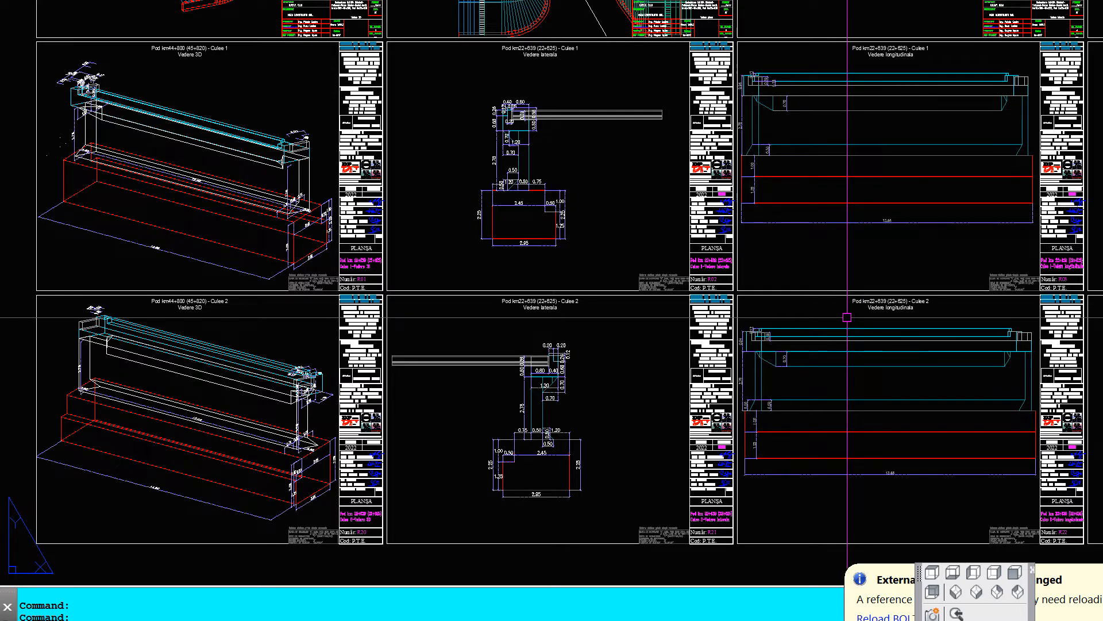
- Examine the generated abutment sheets for Culee 1 and Culee 2, from general views through bench, elevation and return wall reinforcement to the bar schedules
mouse_move(847, 317)
middle_down()
mouse_move(668, 347)
mouse_move(205, 324)
middle_up()
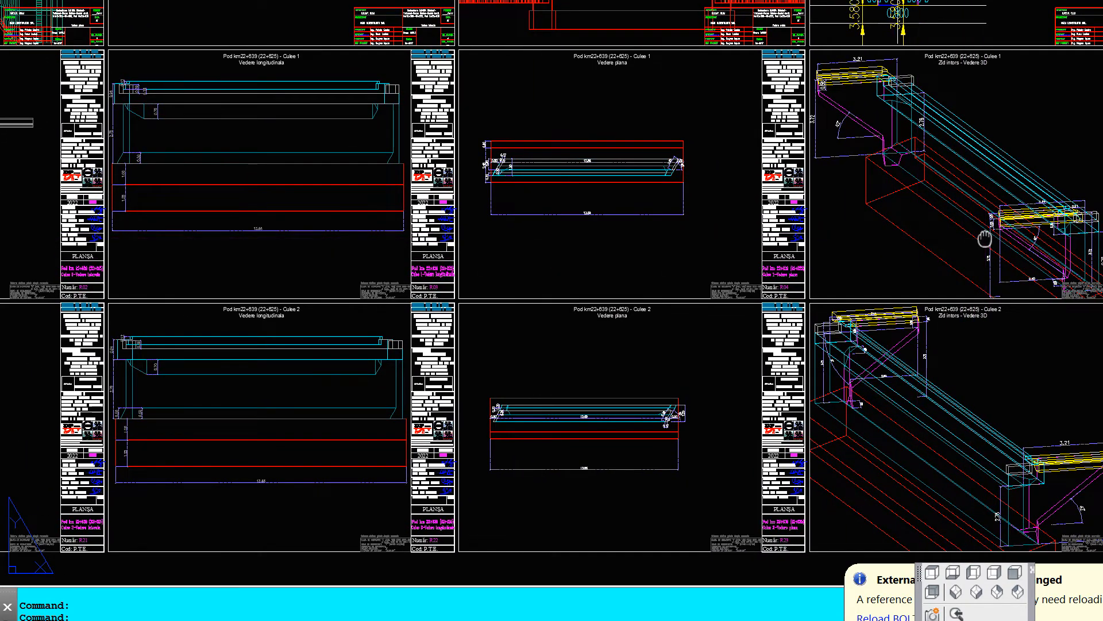
middle_drag(862, 241, 322, 251)
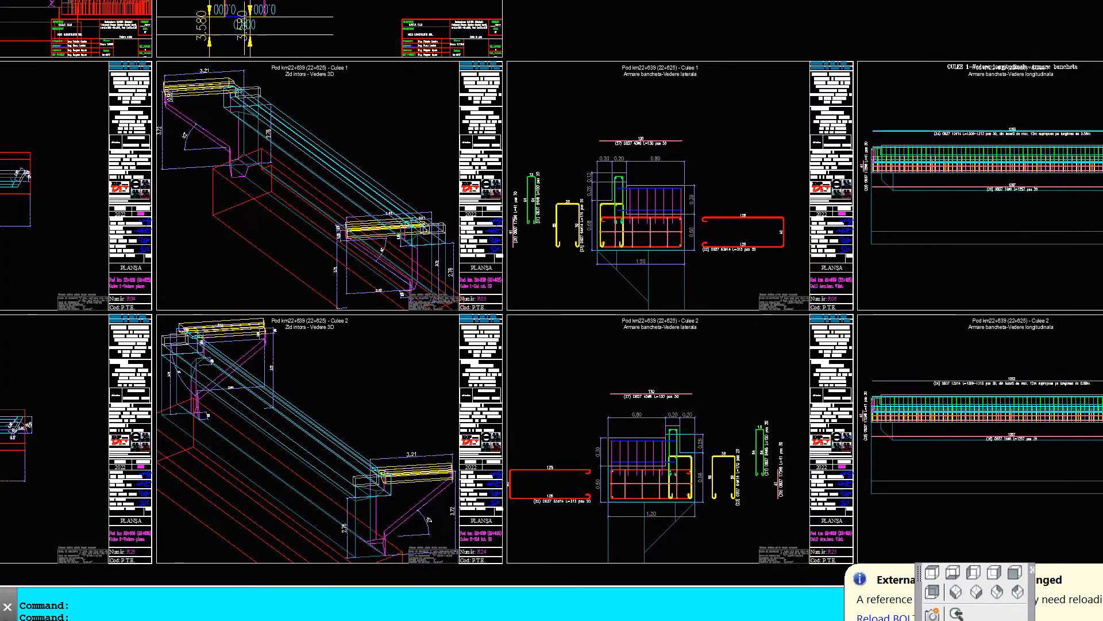
middle_drag(840, 336, 408, 316)
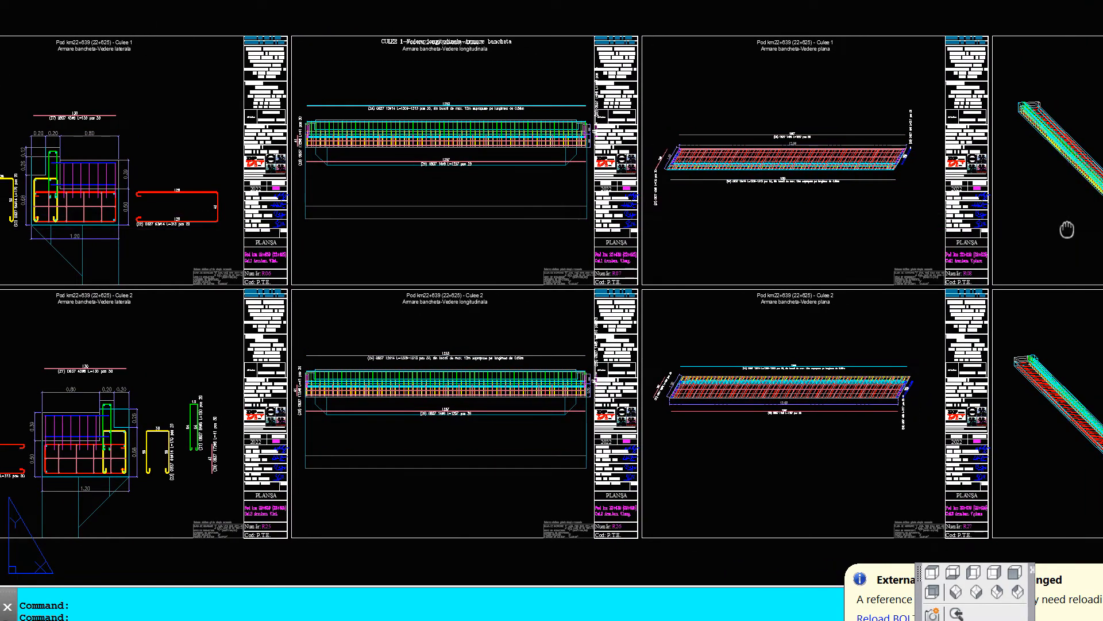
mouse_move(781, 228)
middle_down()
mouse_move(533, 220)
mouse_move(131, 153)
mouse_move(108, 158)
mouse_move(97, 208)
middle_up()
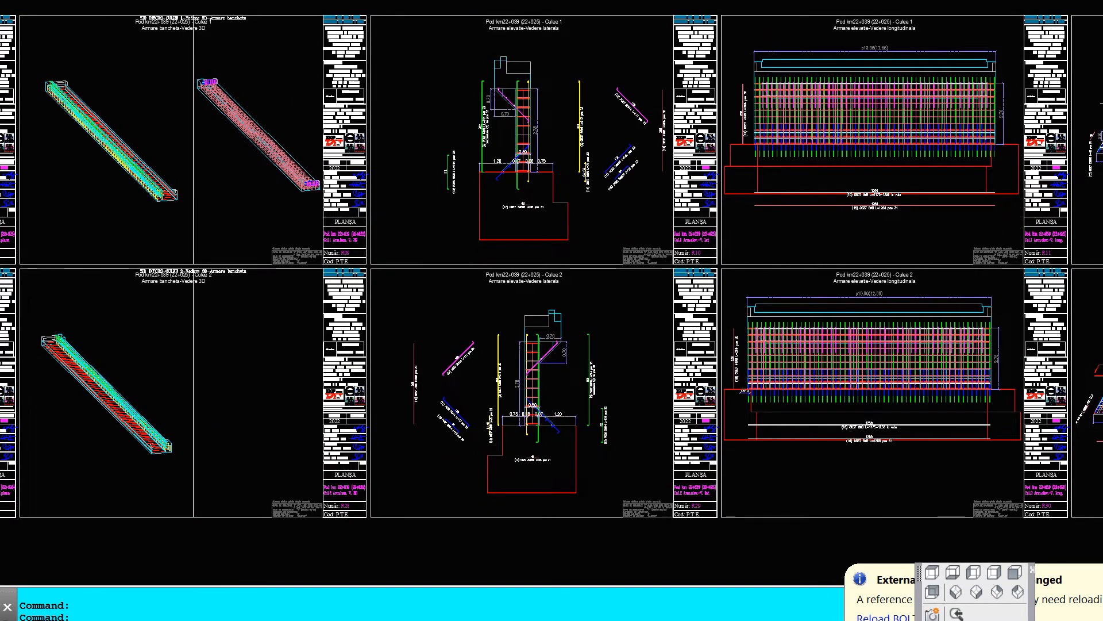
mouse_move(1039, 251)
middle_down()
mouse_move(183, 274)
mouse_move(71, 294)
middle_up()
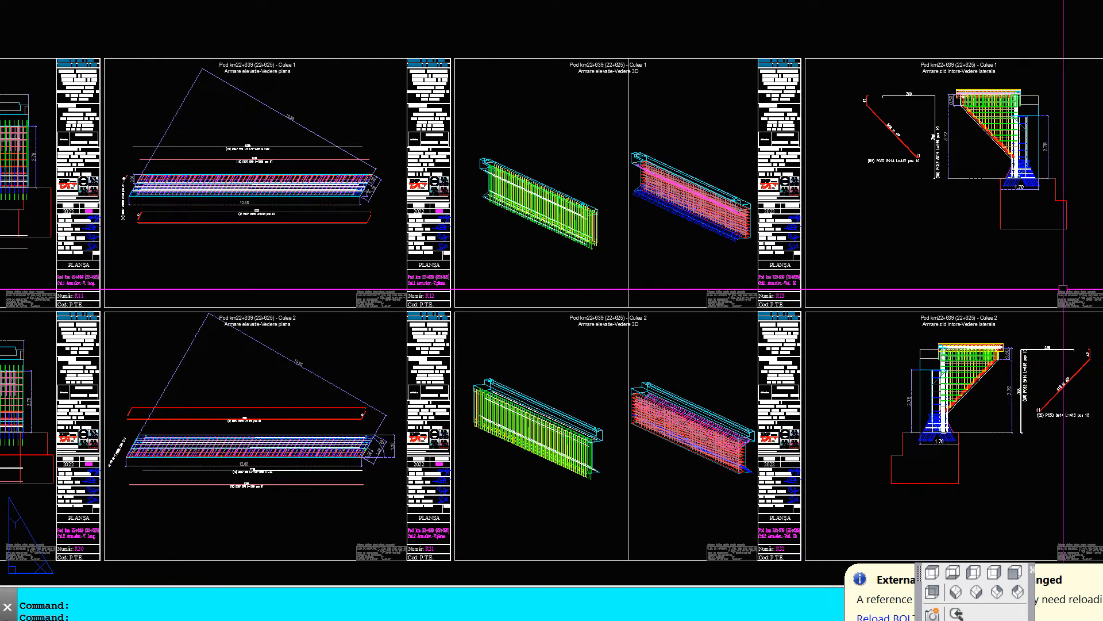
middle_drag(1027, 342, 381, 333)
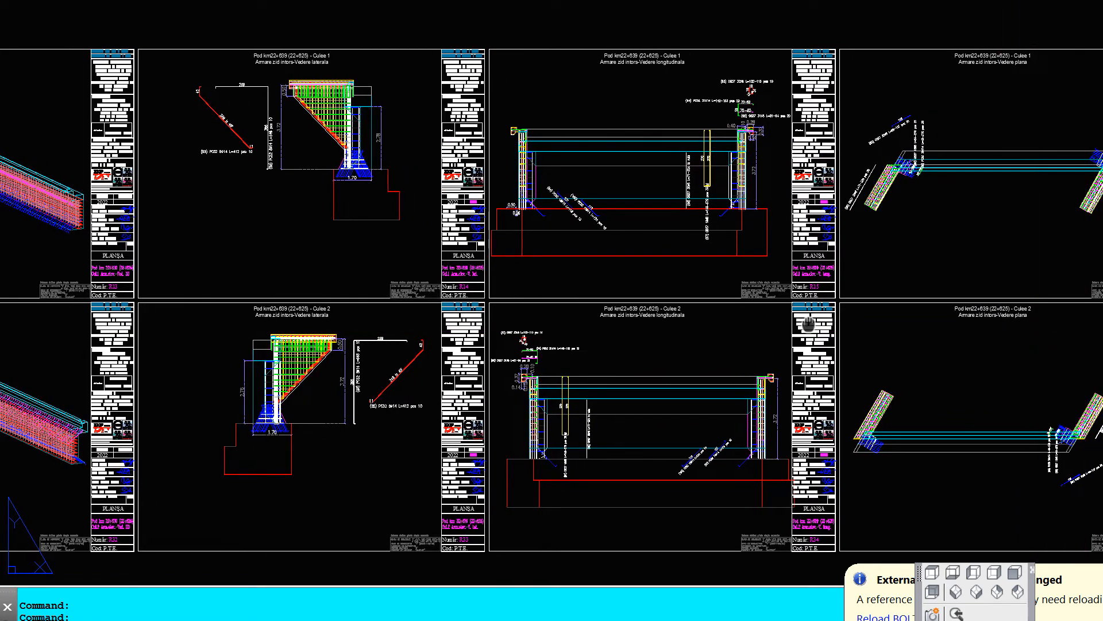
mouse_move(1052, 319)
middle_down()
mouse_move(492, 310)
mouse_move(284, 283)
mouse_move(109, 305)
middle_up()
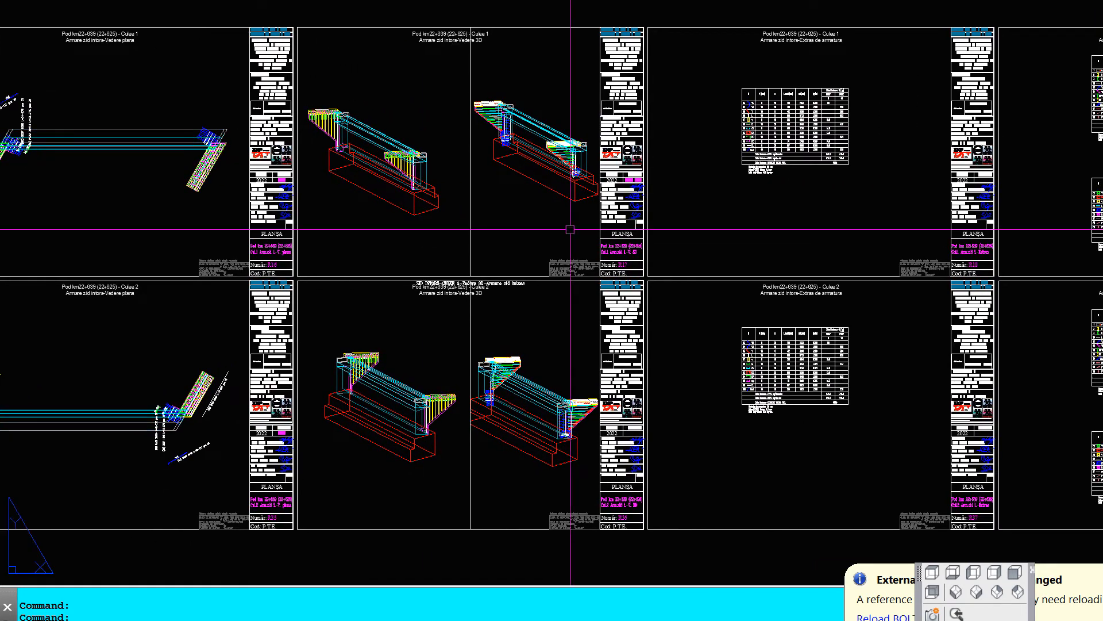
middle_drag(935, 308, 640, 298)
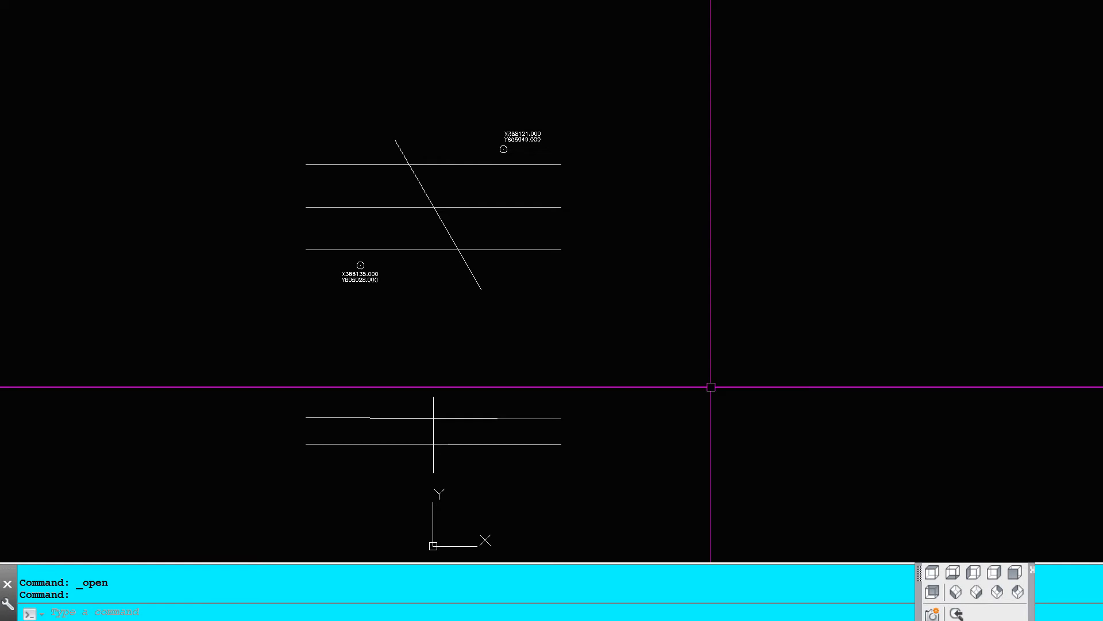
- Run the POD command in the axes drawing and turn off abutment reinforcement with the Arm_cul option
text(pod)
key(Return)
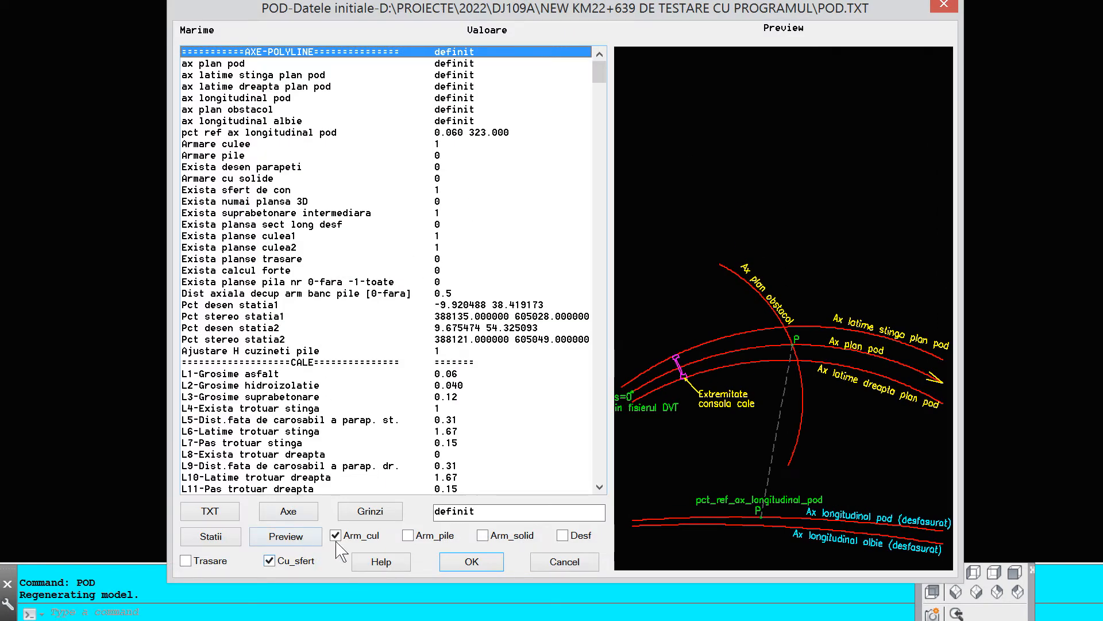
click(336, 536)
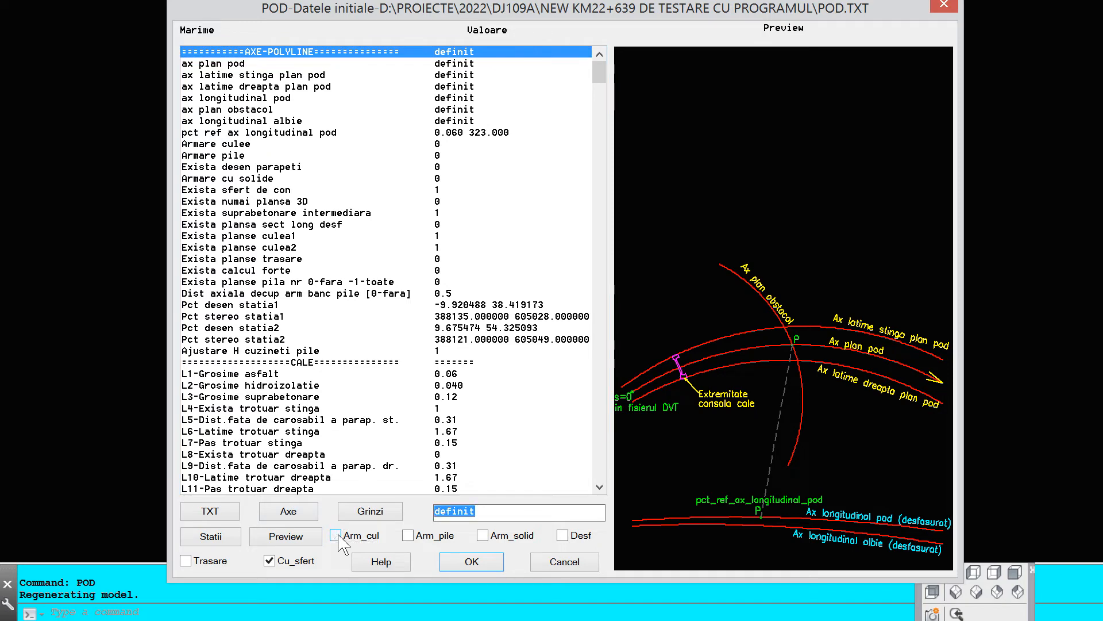
- Define station 1 with Statii at the circle's node, taking its coordinates from the texts X388135.000 and Y605028.000
click(202, 540)
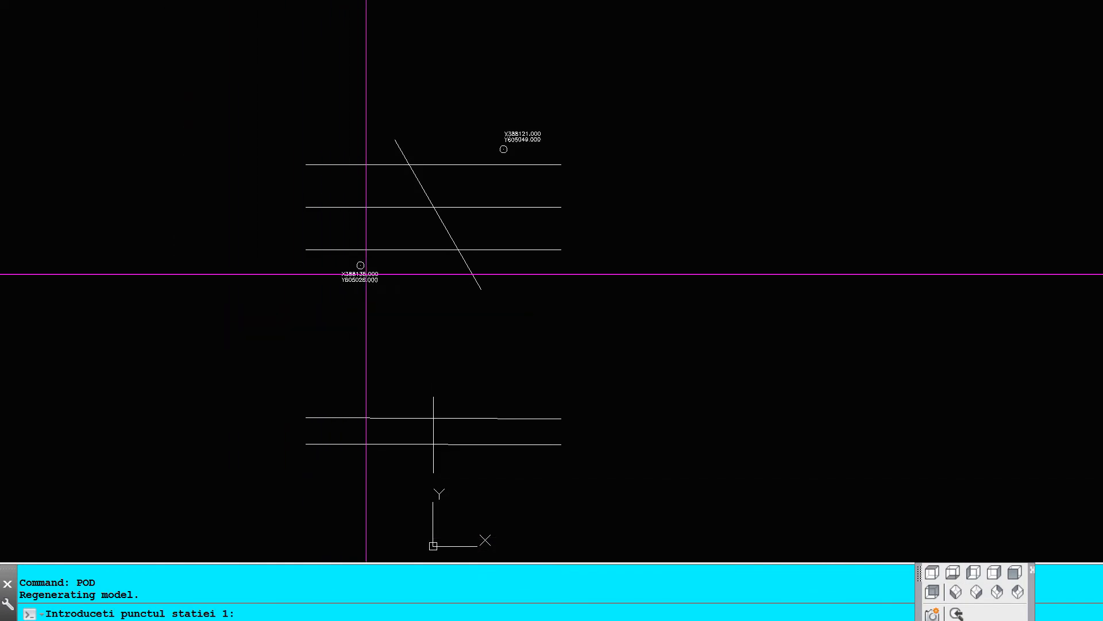
scroll(360, 254, up, 4)
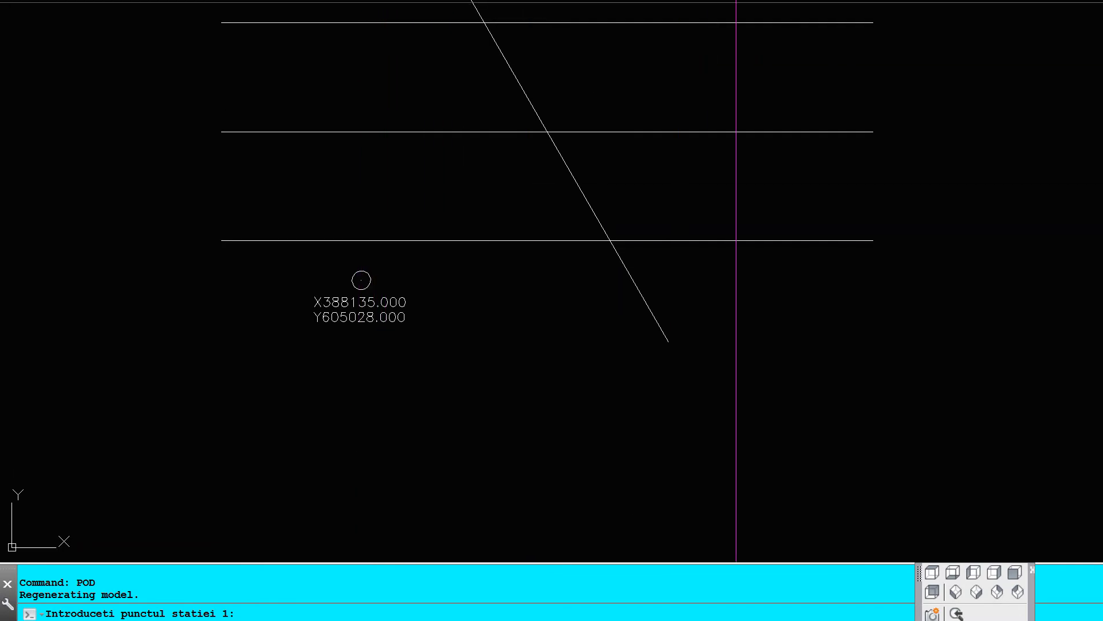
click(736, 1)
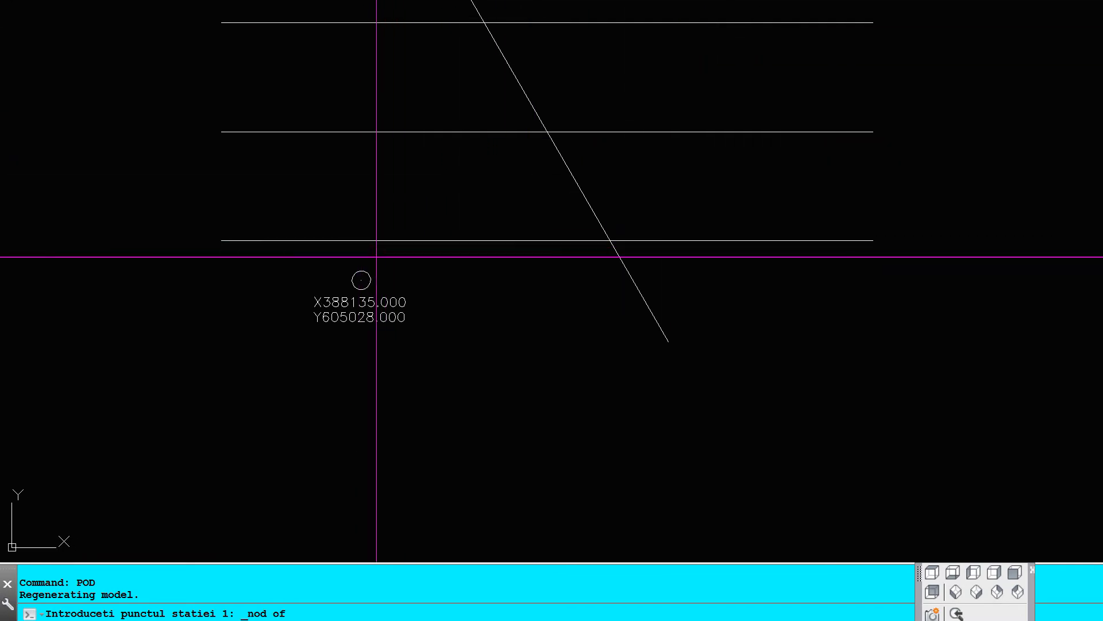
click(362, 280)
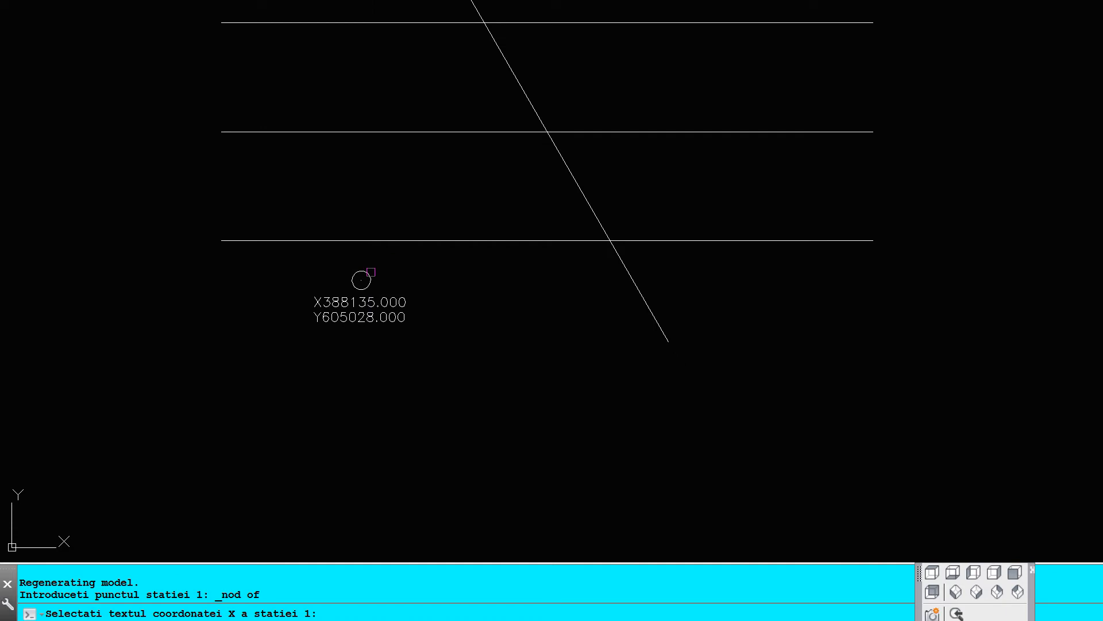
click(398, 299)
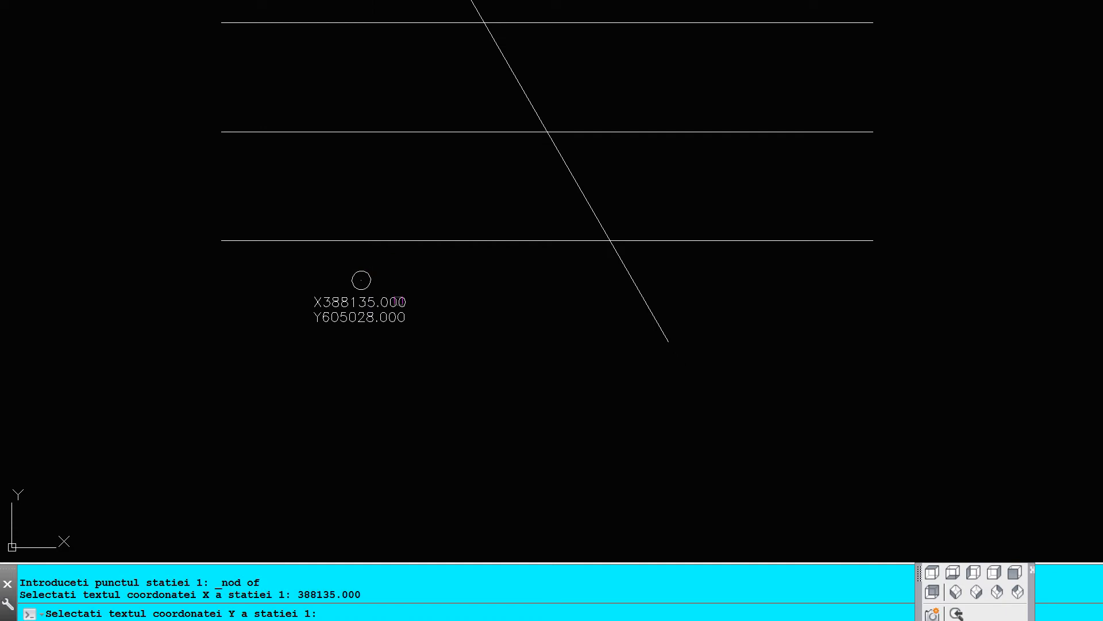
click(386, 320)
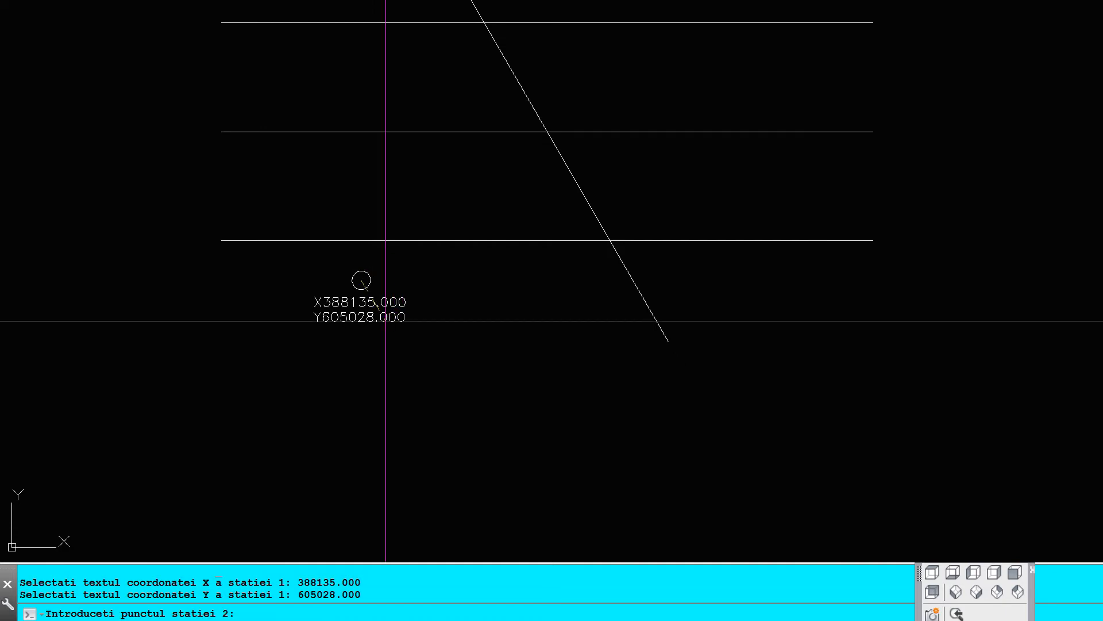
- Define station 2 at the other circle's node, taking its coordinates from the texts X388121.000 and Y605049.000
scroll(372, 327, down, 4)
scroll(502, 211, up, 6)
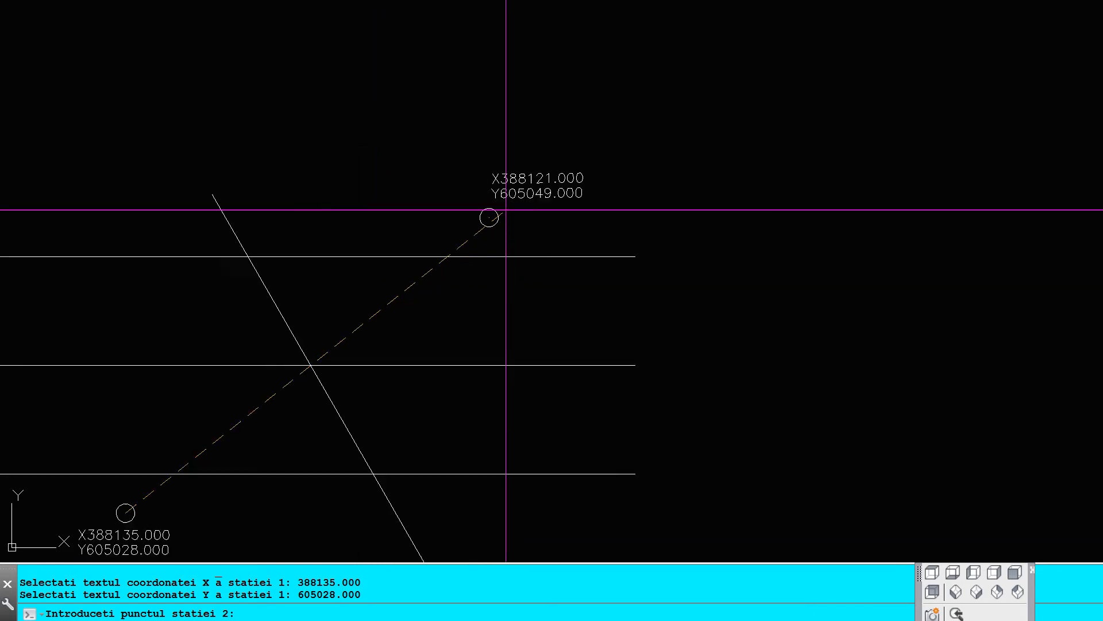
click(710, 1)
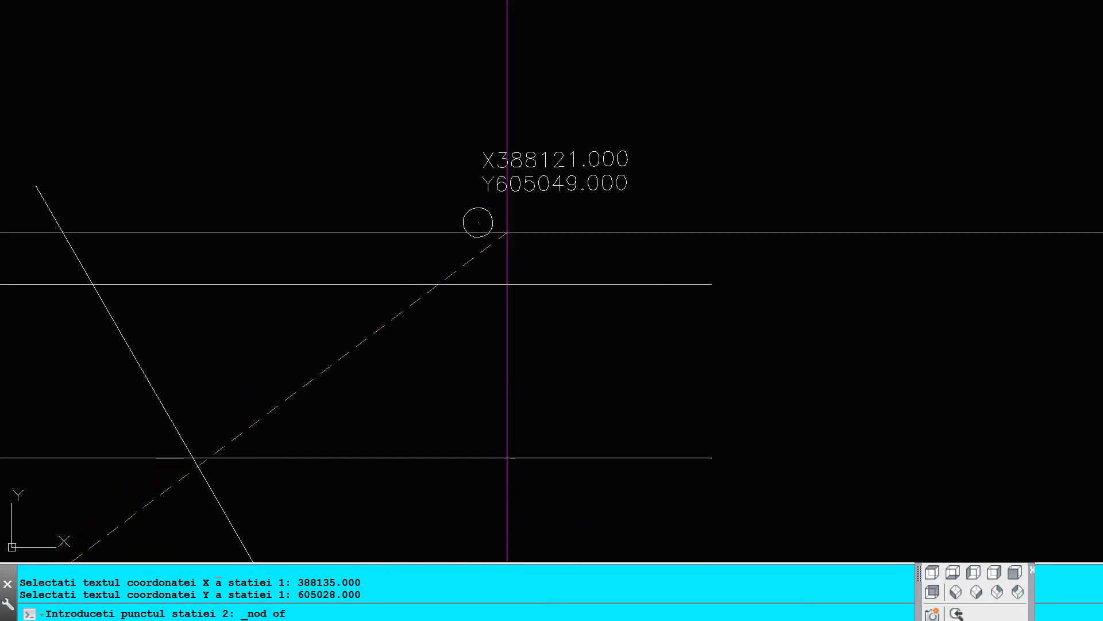
click(487, 233)
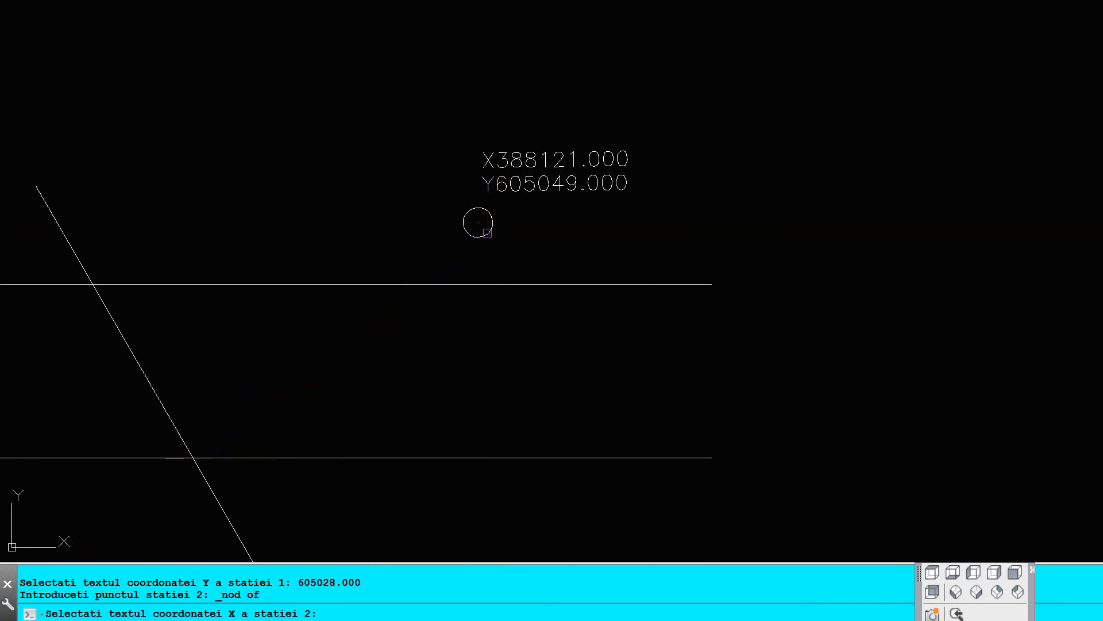
click(524, 154)
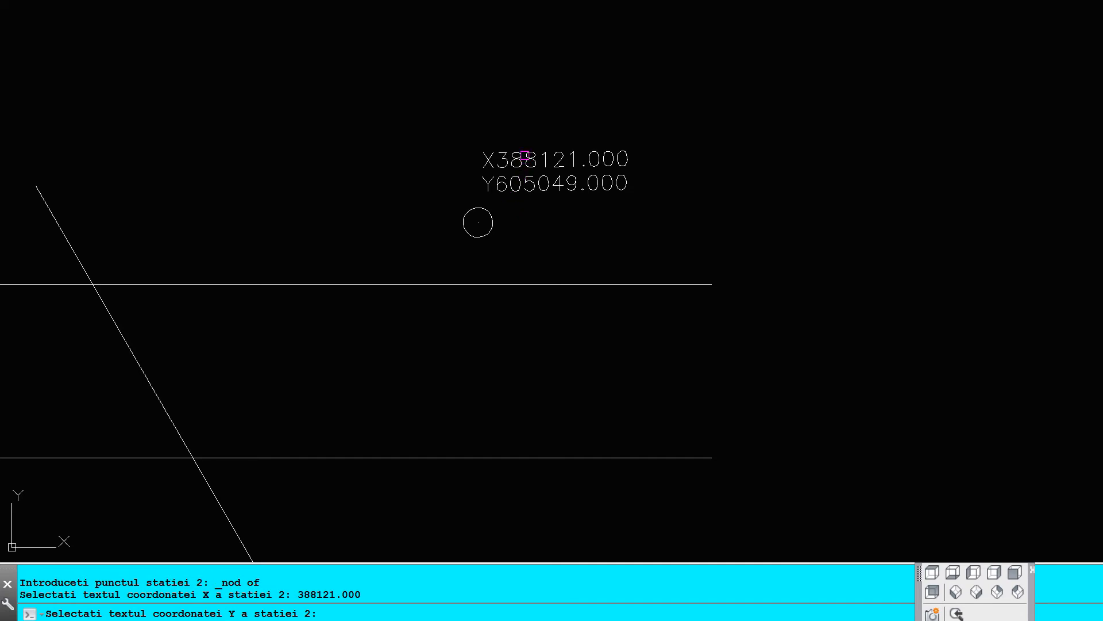
click(531, 181)
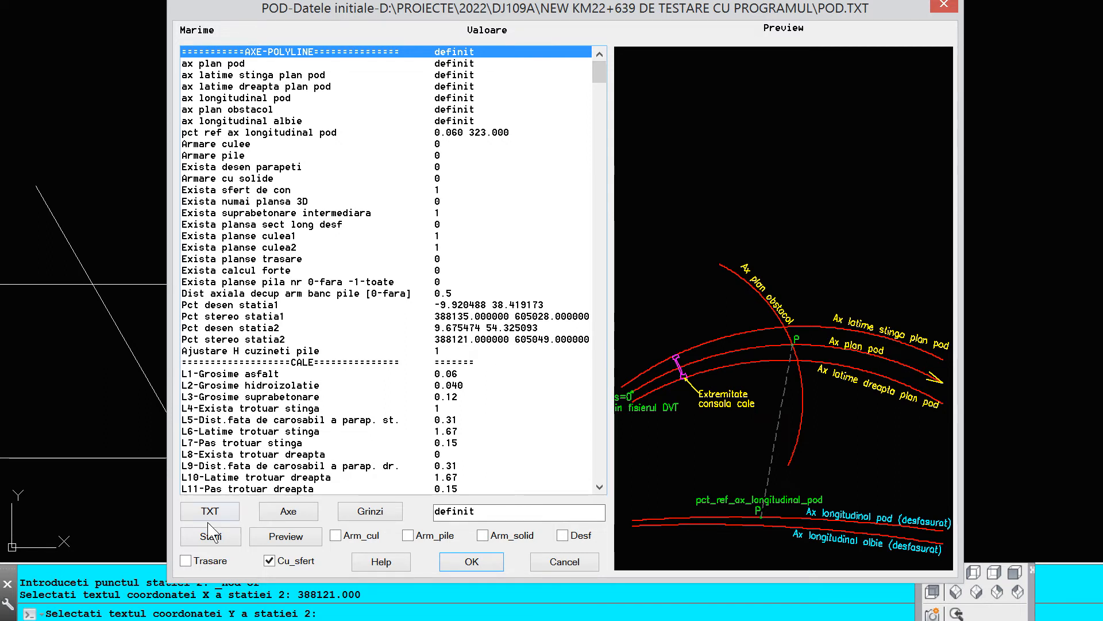
- Enable the Trasare option, accept the data to generate the setting-out drawings, and inspect the Trasare consola sheet
click(186, 561)
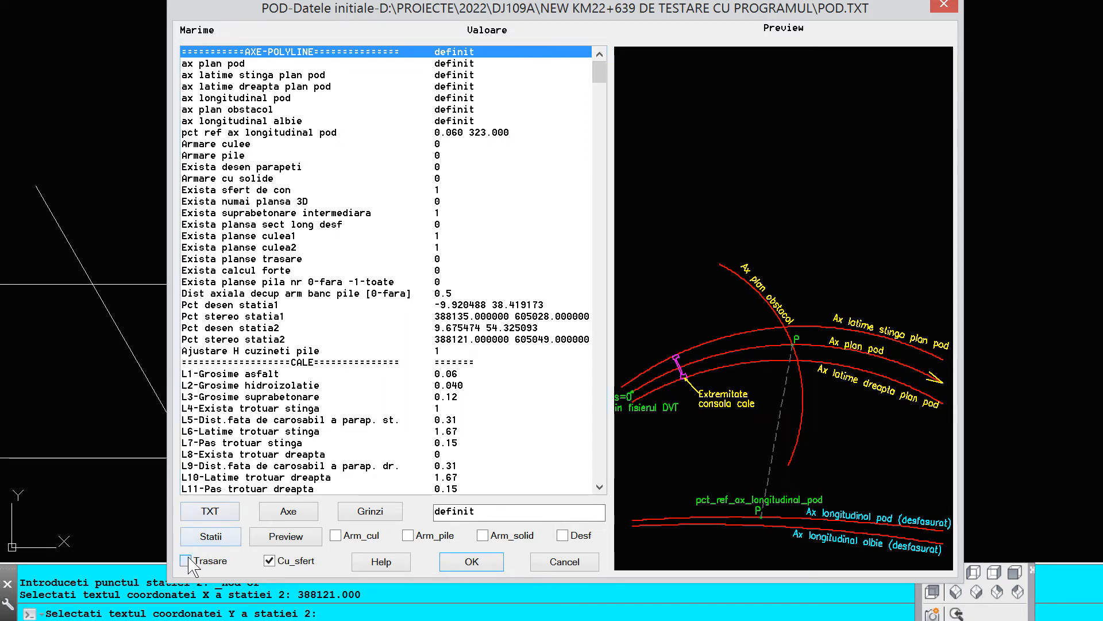
click(471, 561)
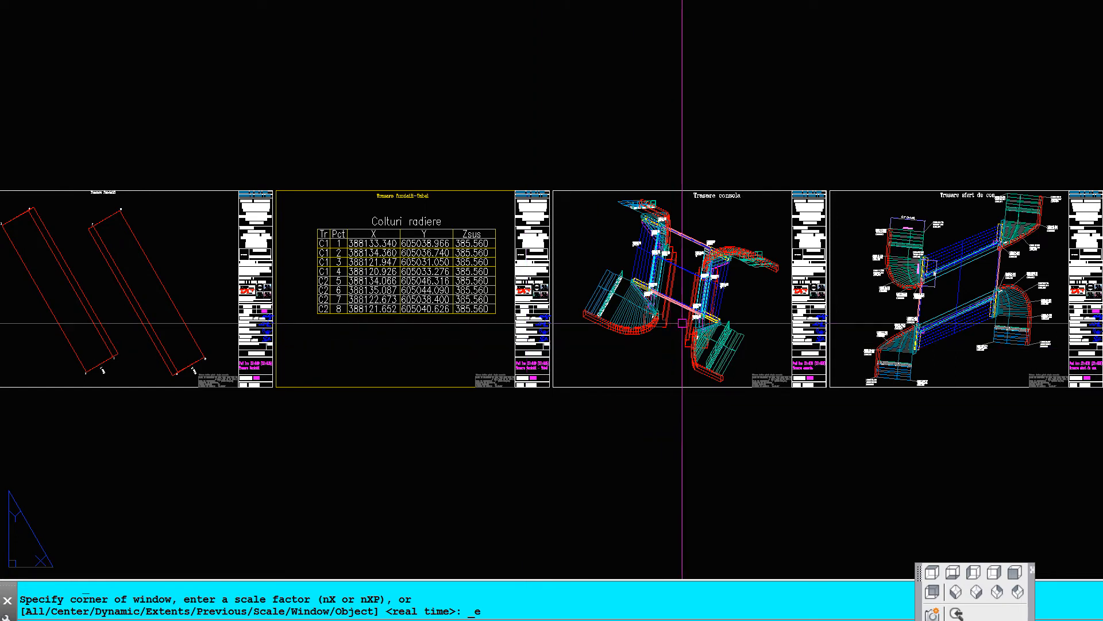
scroll(717, 262, up, 3)
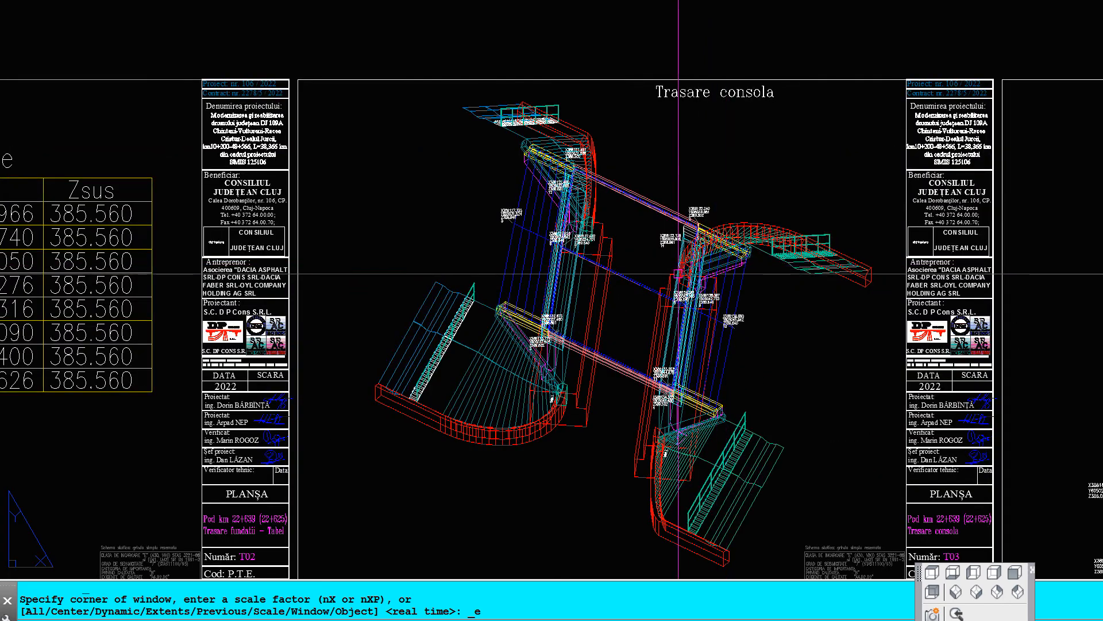
scroll(670, 322, up, 4)
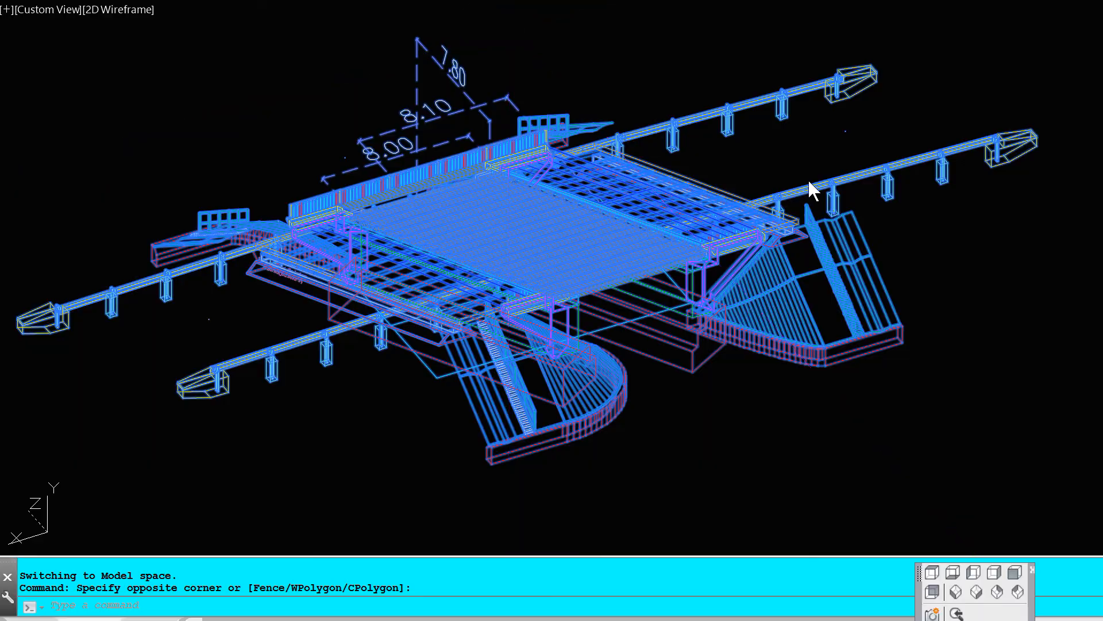
- Orbit the 3D bridge model, apply the Realistic visual style, and inspect the bridge from several angles
shift+middle_drag(832, 190, 828, 183)
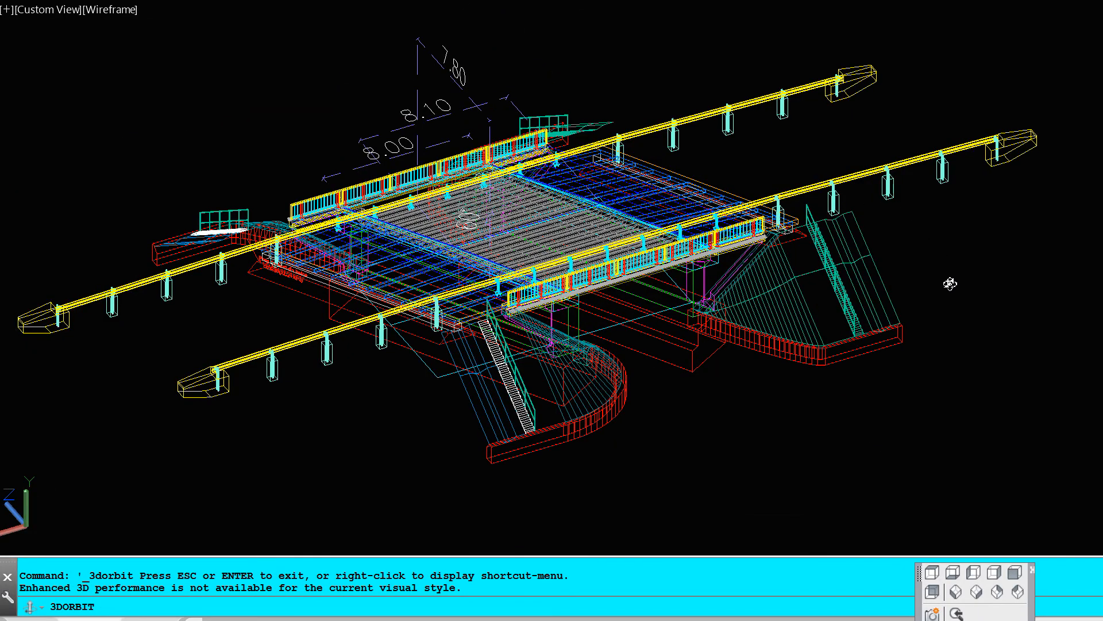
shift+middle_drag(949, 283, 698, 289)
right_click(698, 290)
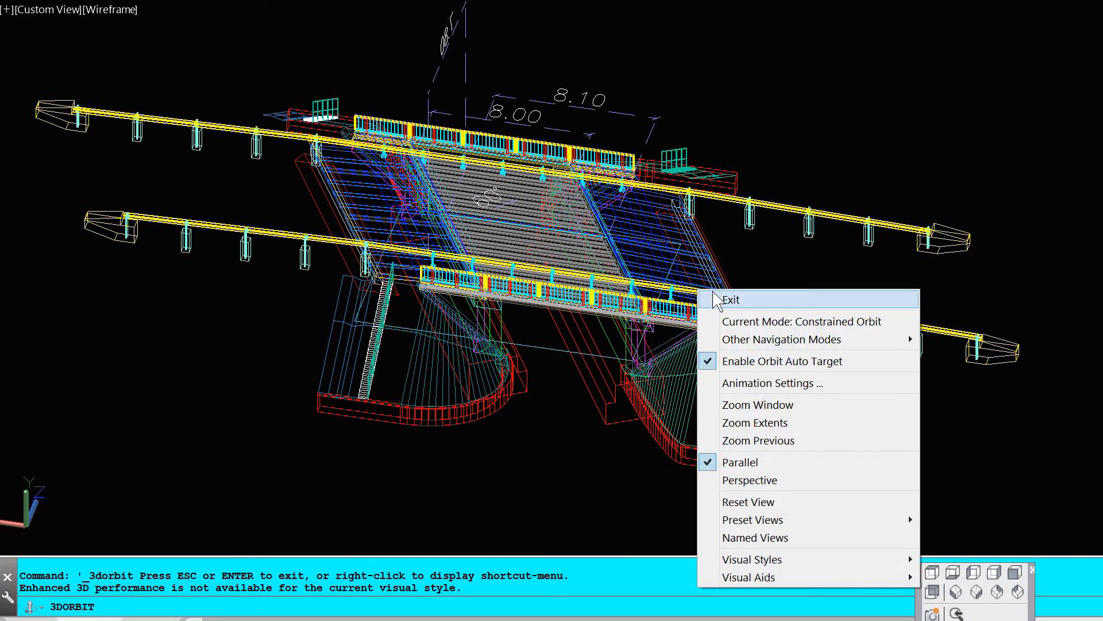
mouse_move(773, 563)
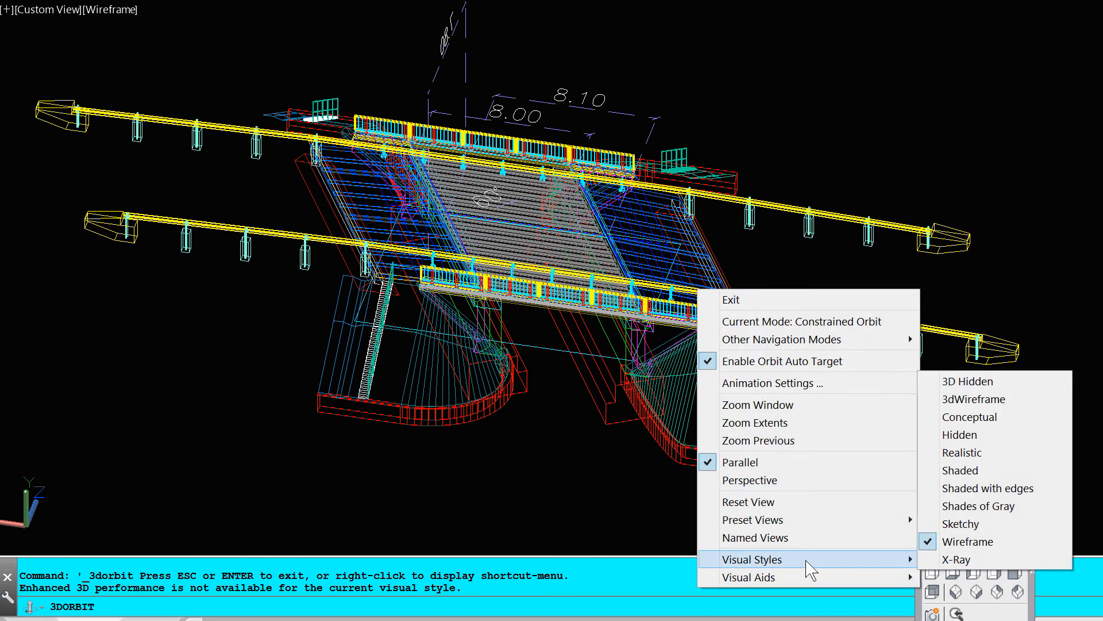
click(965, 453)
drag(887, 491, 99, 264)
drag(822, 190, 370, 292)
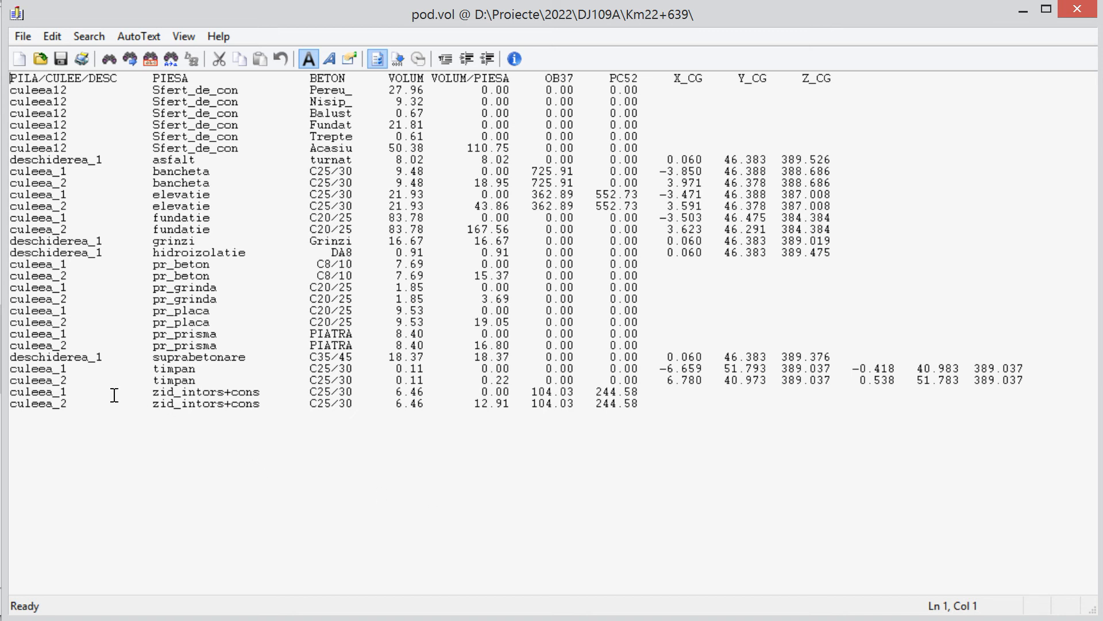
- Switch from the pod.vol quantity list to the site plan drawing containing the bridge over Paraul Buda
key(alt+Tab)
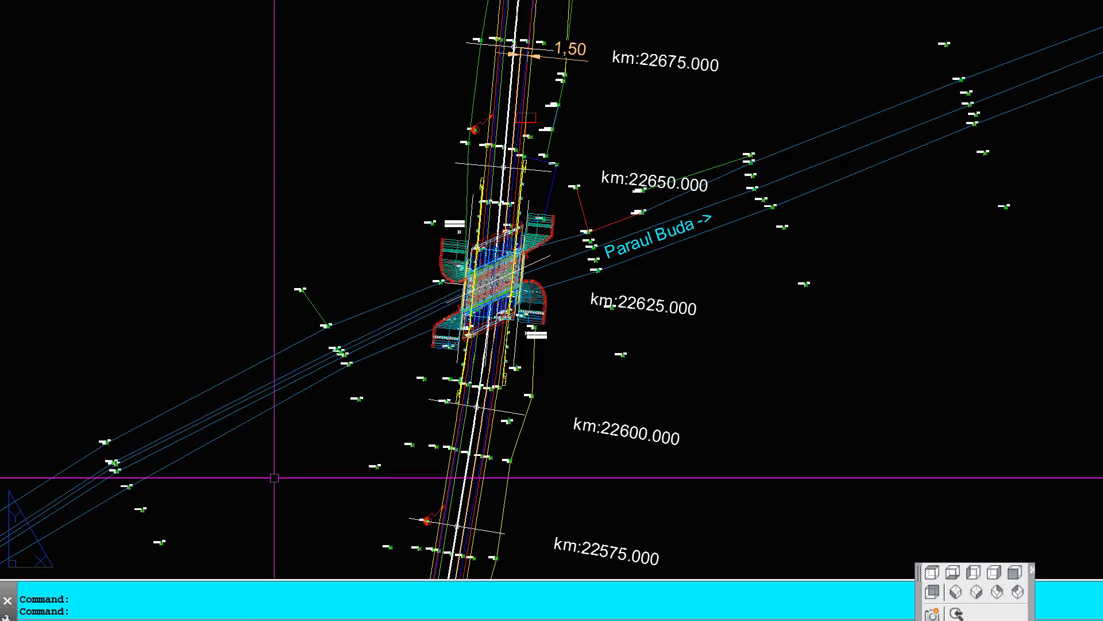